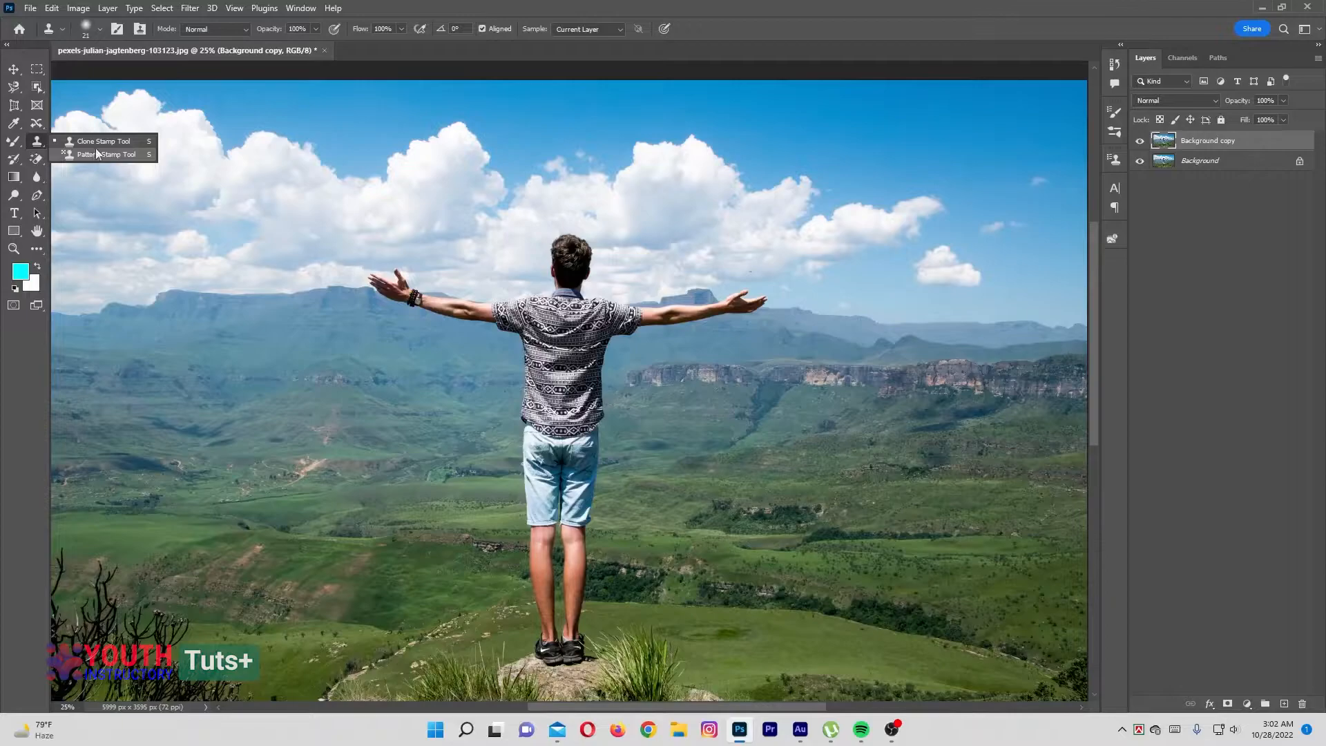
# Activate the Clone Stamp tool and enlarge its brush enough to cover the man's head
pyautogui.click(101, 141)
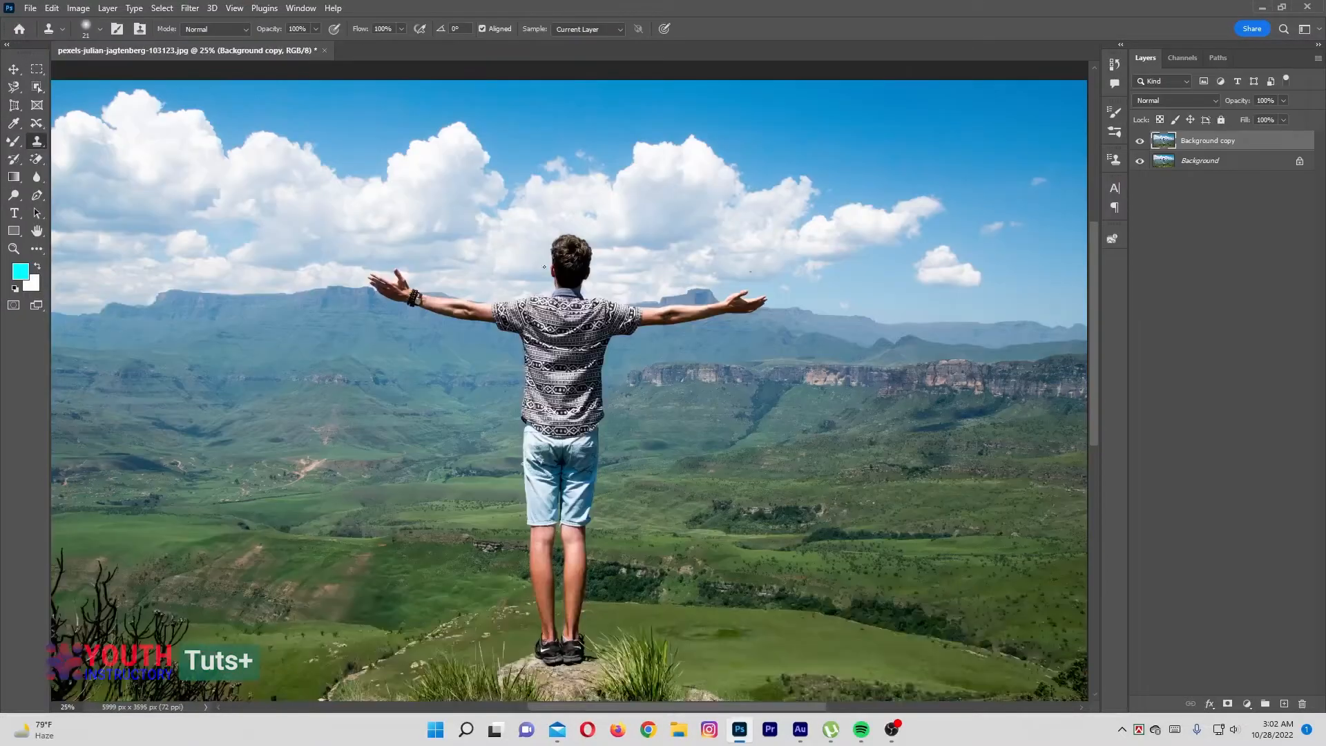
pyautogui.moveTo(631, 258); pyautogui.dragTo(387, 256)
pyautogui.moveTo(610, 244); pyautogui.dragTo(794, 218)
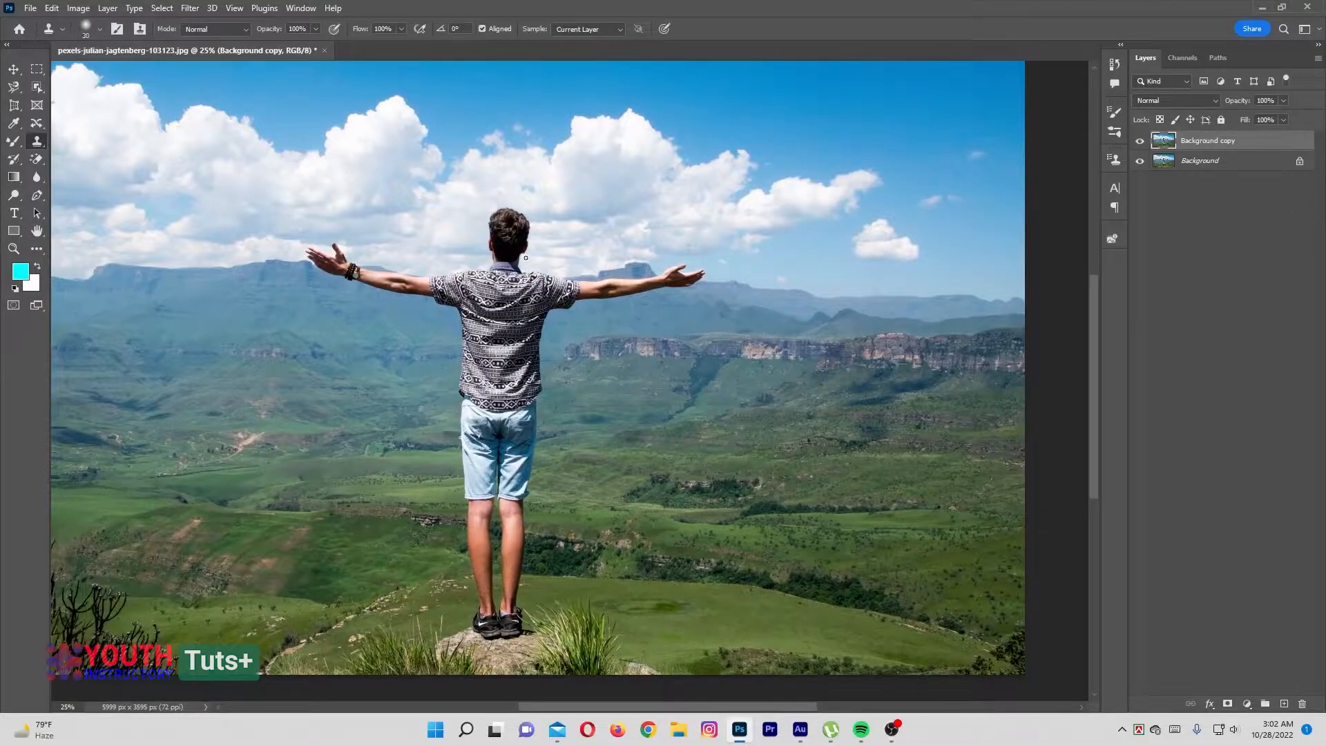
pyautogui.press(']')
pyautogui.press(']')
pyautogui.press(']')
pyautogui.press(']')
pyautogui.press(']')
pyautogui.press(']')
pyautogui.press(']')
pyautogui.press(']')
pyautogui.moveTo(434, 266)
pyautogui.mouseDown()
pyautogui.moveTo(694, 252)
pyautogui.moveTo(680, 254)
pyautogui.mouseUp()
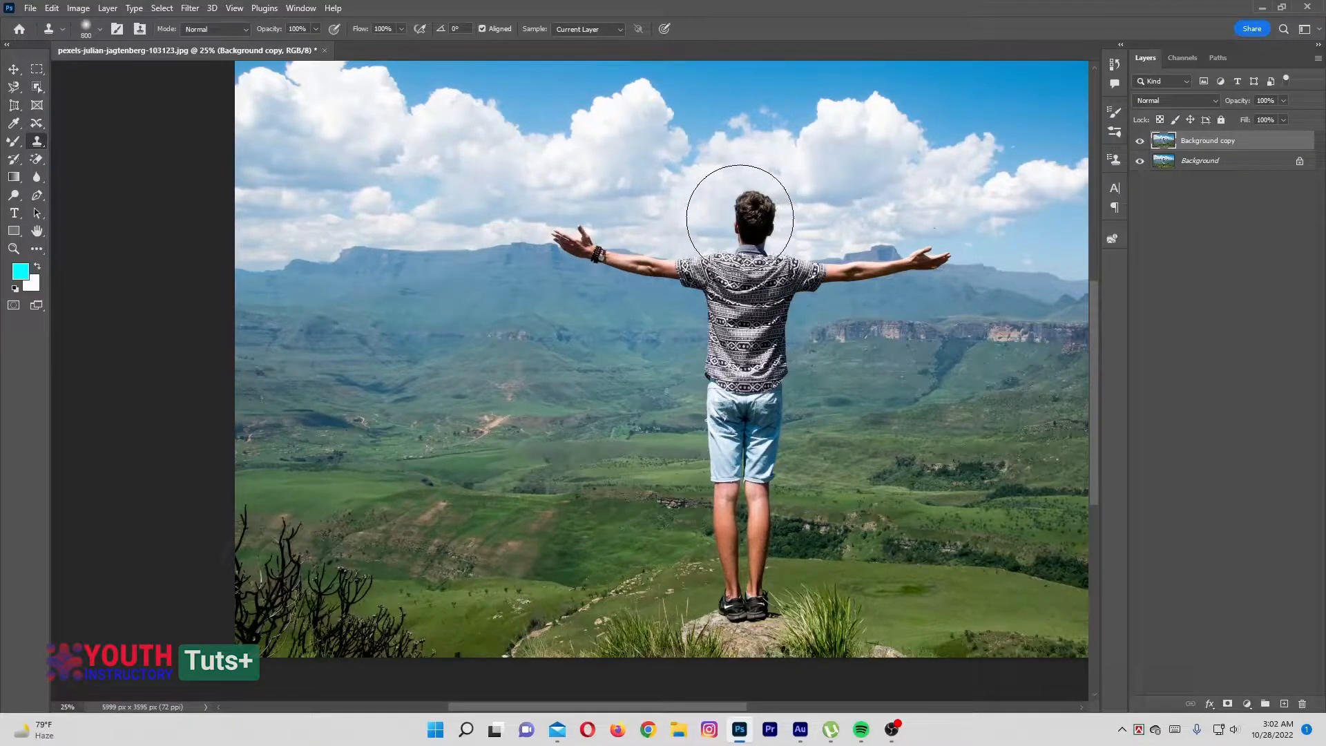
# Clone the whole standing man onto the landscape to his left, using a source sampled at his head
pyautogui.keyDown('alt'); pyautogui.click(748, 224); pyautogui.keyUp('alt')
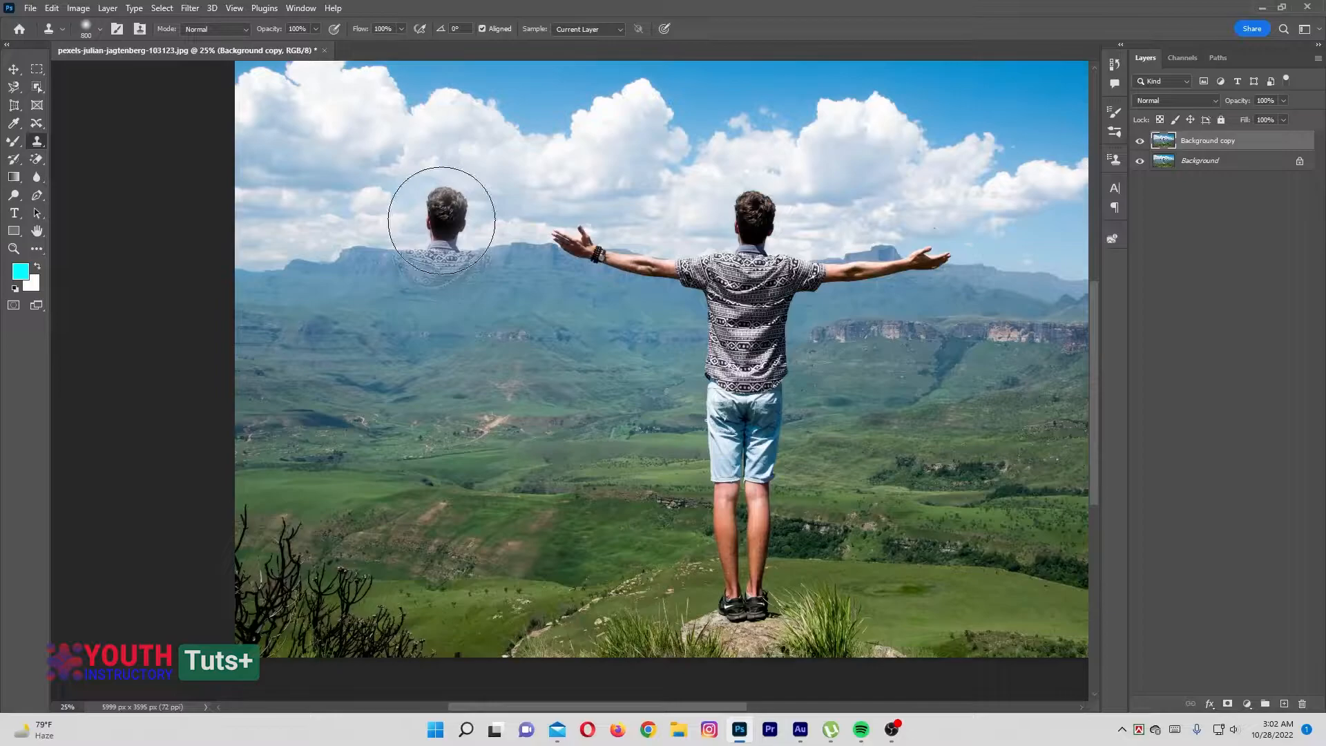
pyautogui.moveTo(442, 219)
pyautogui.mouseDown()
pyautogui.moveTo(293, 222)
pyautogui.moveTo(414, 248)
pyautogui.moveTo(504, 221)
pyautogui.moveTo(444, 249)
pyautogui.moveTo(400, 221)
pyautogui.moveTo(442, 442)
pyautogui.moveTo(456, 415)
pyautogui.moveTo(421, 511)
pyautogui.moveTo(449, 621)
pyautogui.moveTo(422, 625)
pyautogui.moveTo(477, 608)
pyautogui.moveTo(455, 594)
pyautogui.moveTo(414, 387)
pyautogui.moveTo(484, 297)
pyautogui.moveTo(553, 290)
pyautogui.moveTo(437, 280)
pyautogui.moveTo(331, 237)
pyautogui.moveTo(580, 239)
pyautogui.mouseUp()
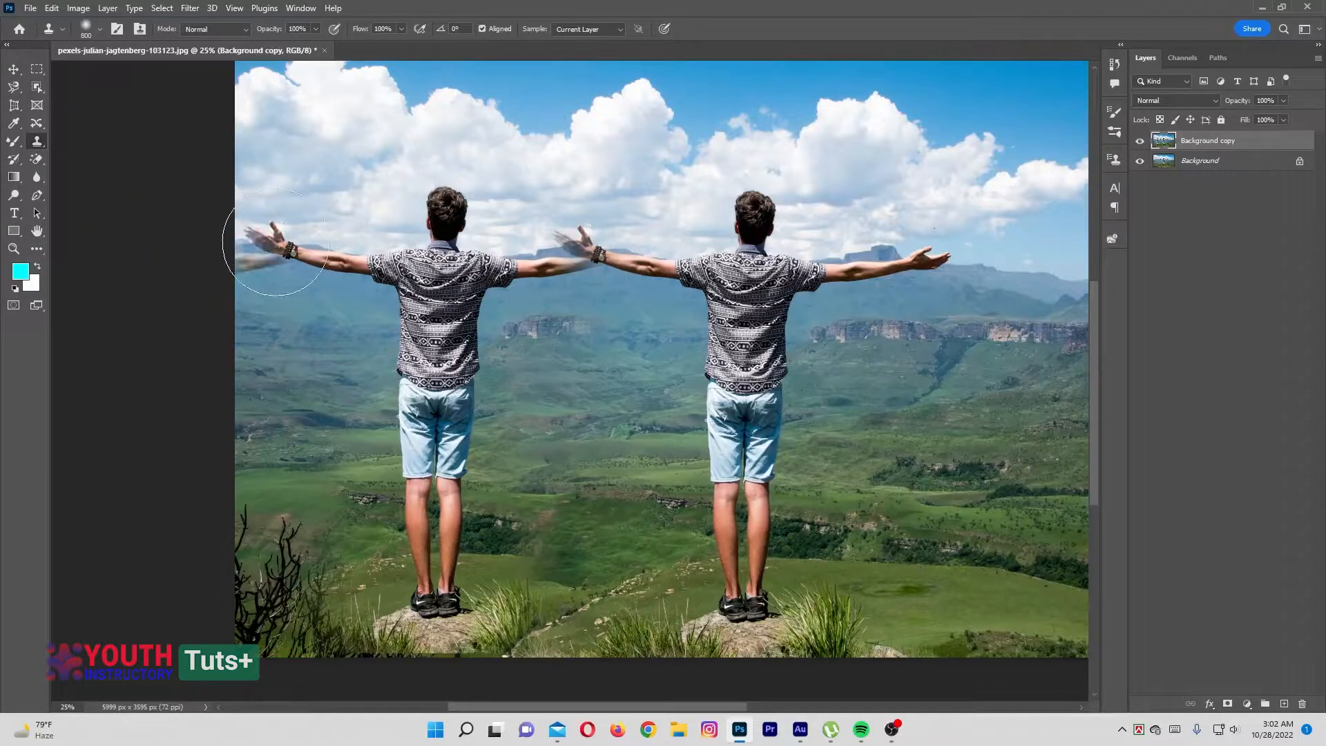
pyautogui.click(596, 253)
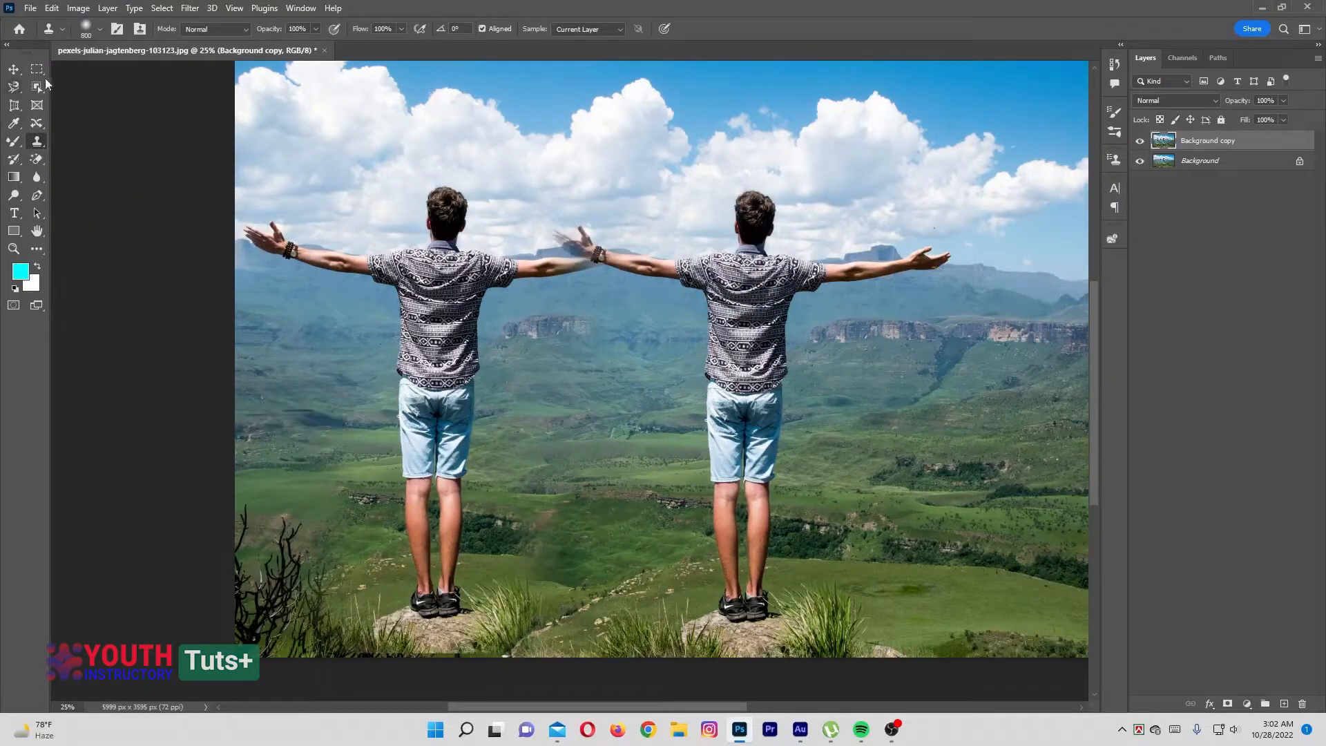
# Mark the overlapping hands between the two figures and the copy's left hand with rectangular marquee selections
pyautogui.click(37, 68)
pyautogui.moveTo(584, 239); pyautogui.dragTo(621, 273)
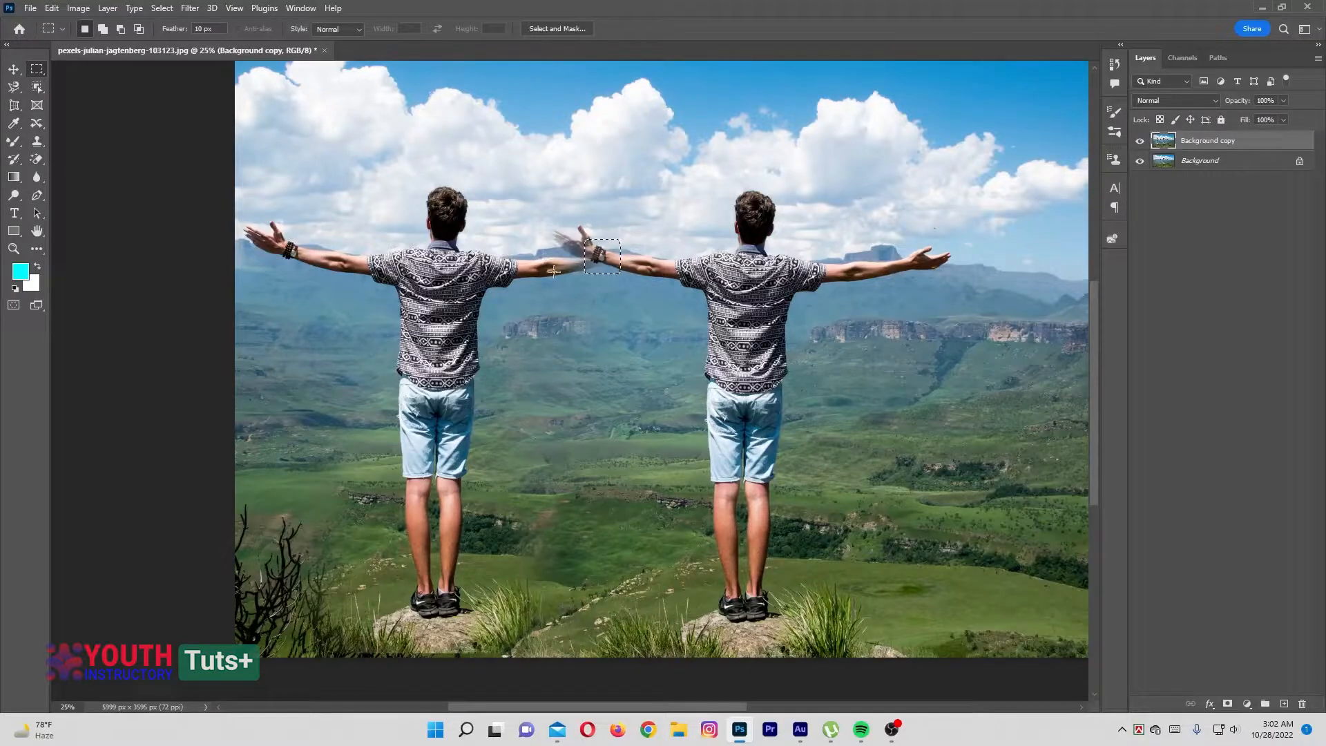
pyautogui.hotkey('ctrl', 'd')
pyautogui.moveTo(252, 218); pyautogui.dragTo(325, 273)
# Undo the marquee selections and the cloned second figure
pyautogui.hotkey('ctrl', 'z')
pyautogui.hotkey('ctrl', 'z')
pyautogui.hotkey('ctrl', 'z')
pyautogui.hotkey('ctrl', 'z')
pyautogui.hotkey('ctrl', 'z')
pyautogui.hotkey('ctrl', 'z')
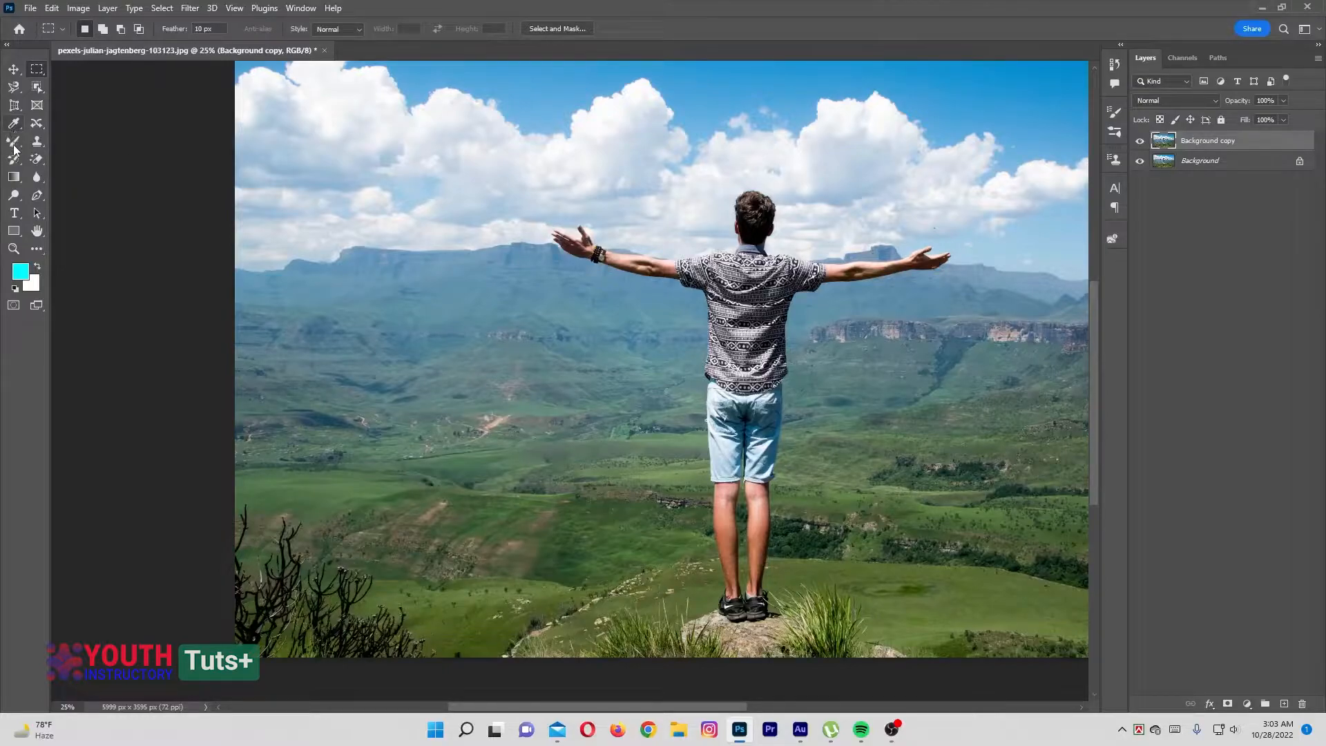
# Return to the Clone Stamp tool, undo the stray stroke over the man, and show the Clone Source settings
pyautogui.click(36, 141)
pyautogui.click(89, 143)
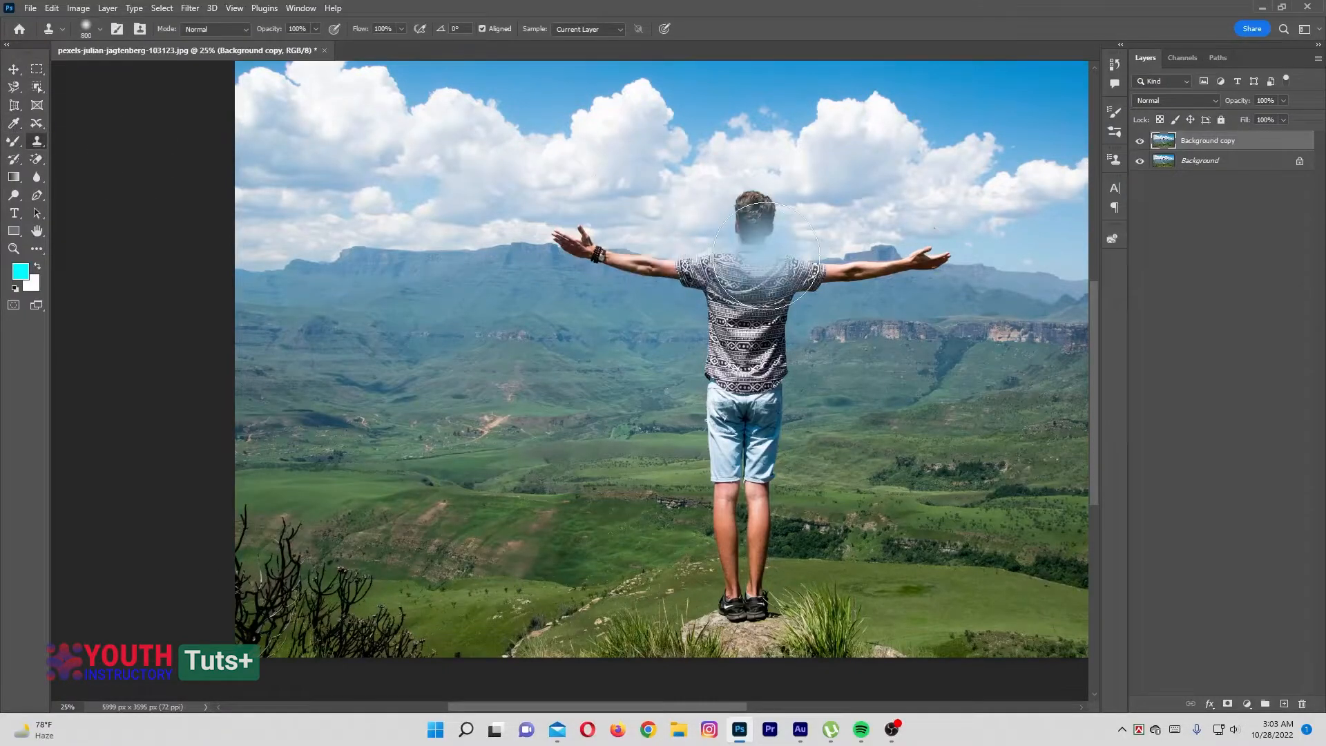
pyautogui.hotkey('ctrl', 'z')
pyautogui.click(293, 9)
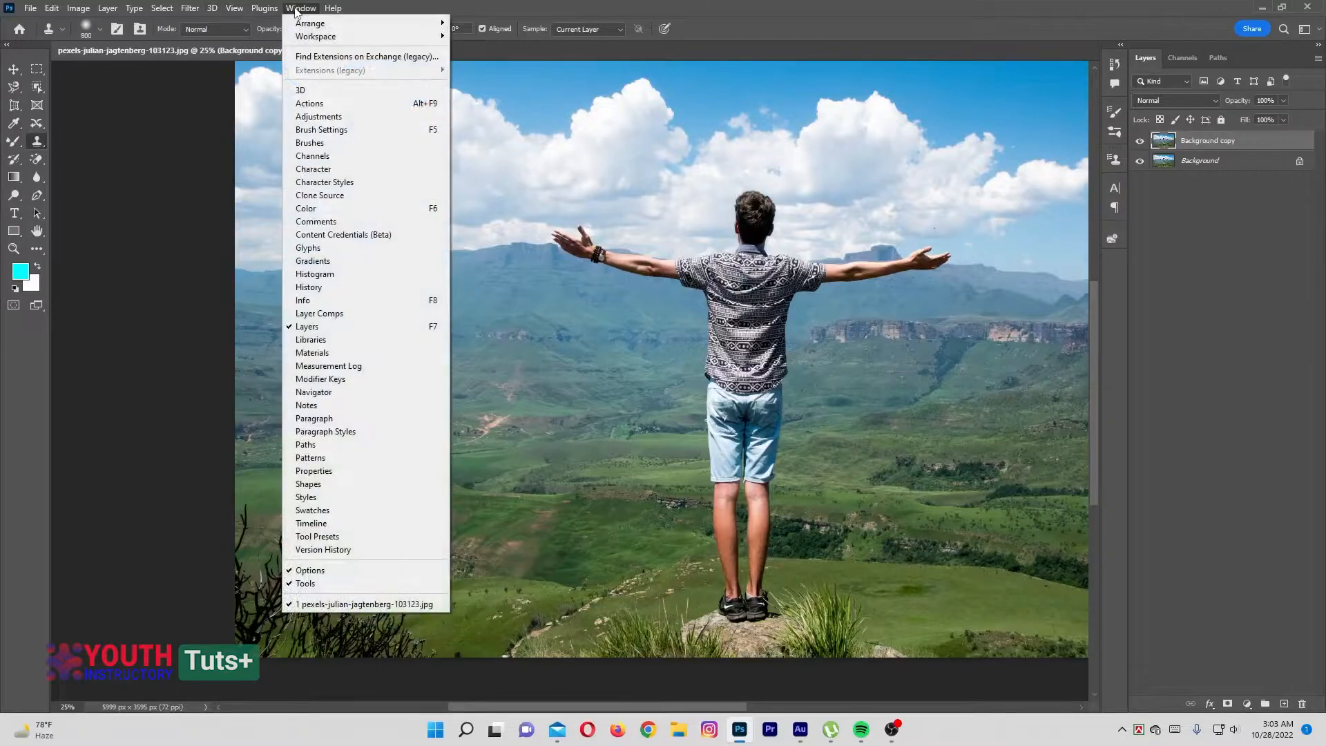
pyautogui.click(322, 195)
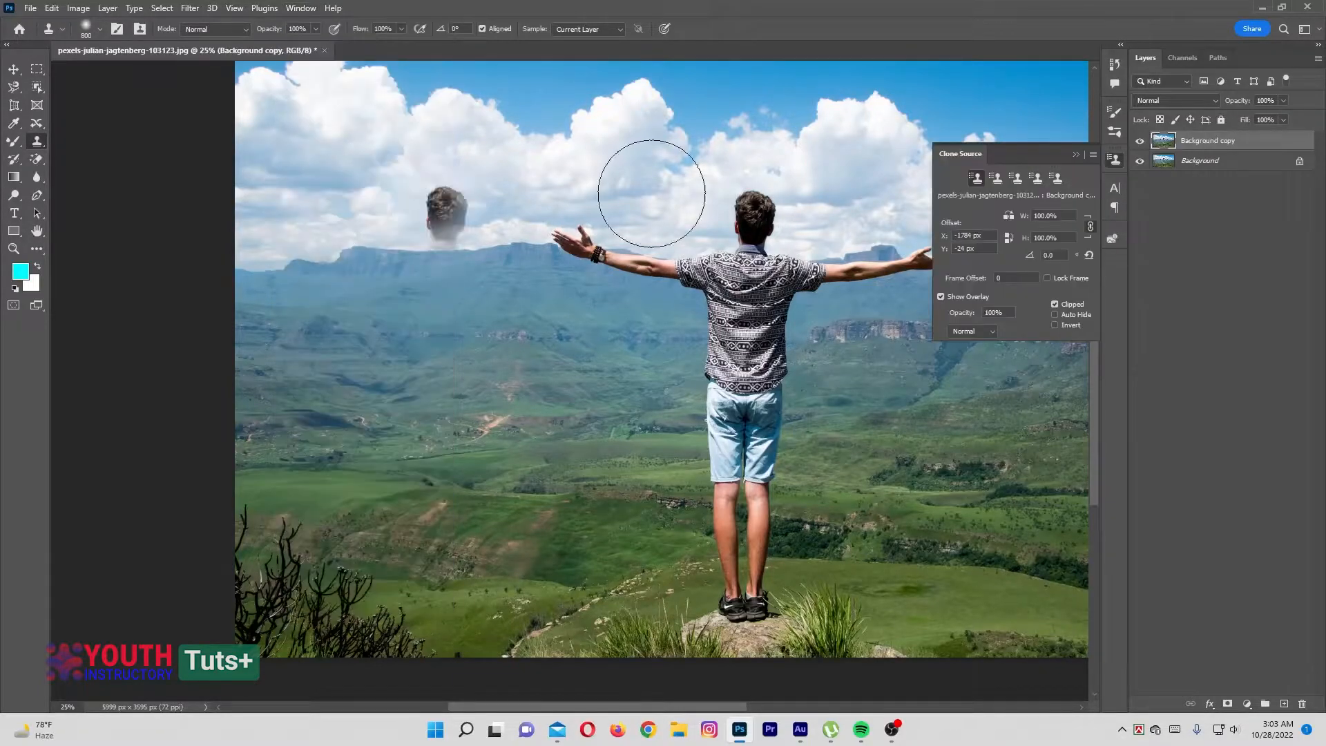
# Clone a horizontally flipped copy of the man to his left so their hands meet, sampling from his neck
pyautogui.moveTo(314, 258); pyautogui.dragTo(401, 255)
pyautogui.hotkey('ctrl', 'z')
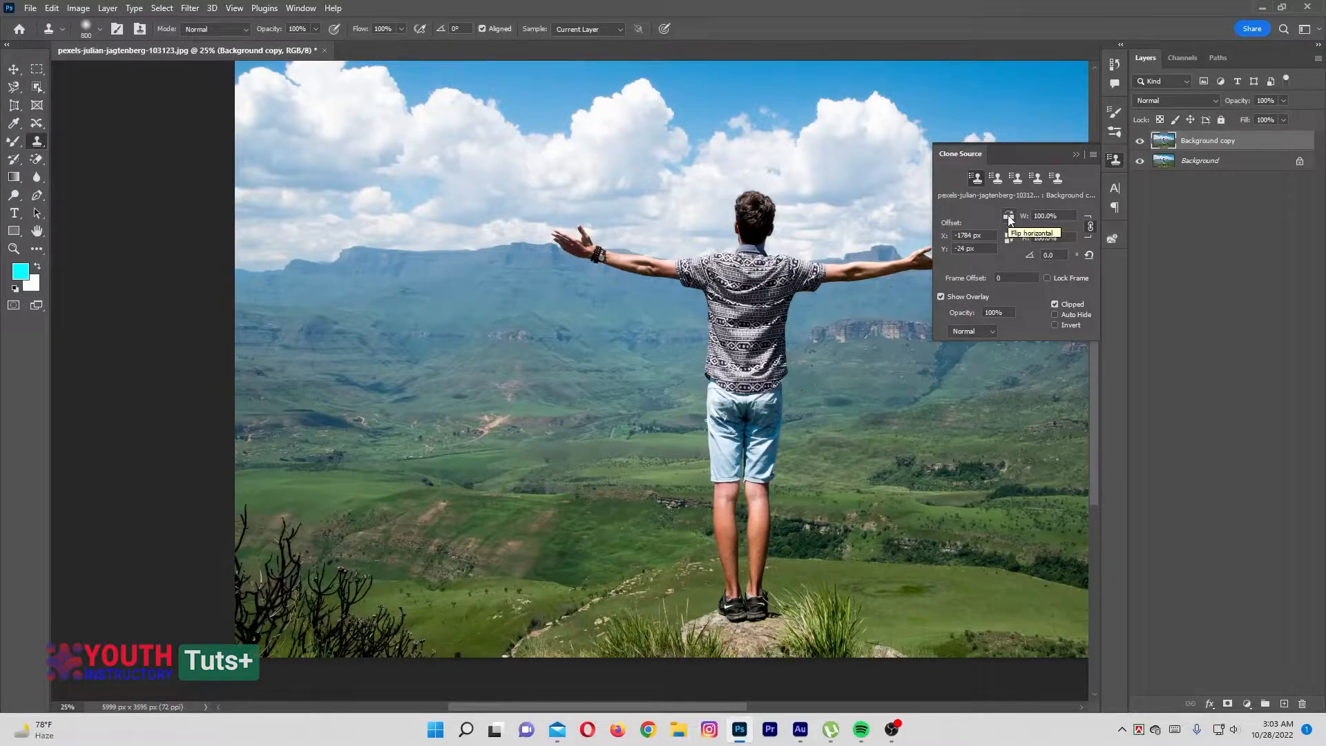
pyautogui.keyDown('alt'); pyautogui.click(744, 233); pyautogui.keyUp('alt')
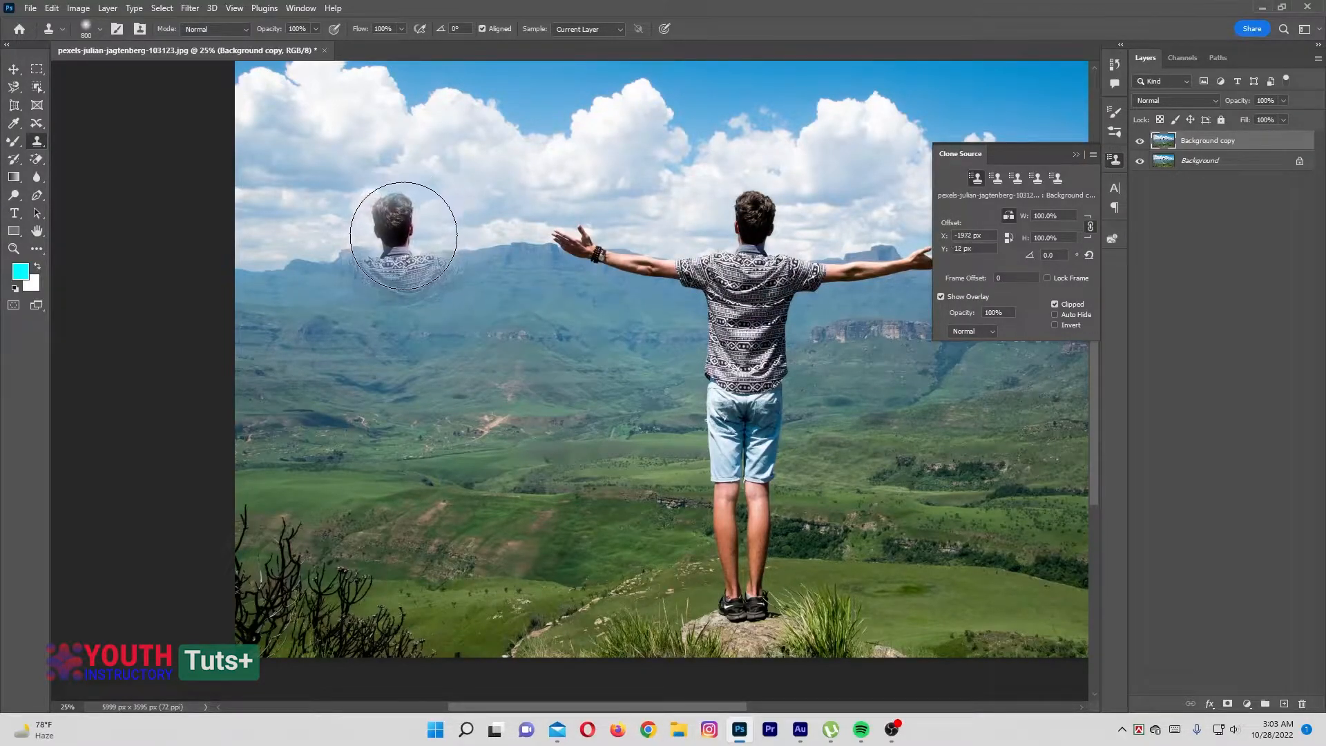
pyautogui.moveTo(392, 235)
pyautogui.mouseDown()
pyautogui.moveTo(537, 243)
pyautogui.moveTo(261, 261)
pyautogui.moveTo(443, 272)
pyautogui.moveTo(480, 258)
pyautogui.moveTo(368, 337)
pyautogui.moveTo(388, 478)
pyautogui.moveTo(420, 380)
pyautogui.moveTo(387, 418)
pyautogui.moveTo(376, 544)
pyautogui.moveTo(395, 594)
pyautogui.moveTo(310, 580)
pyautogui.moveTo(393, 618)
pyautogui.moveTo(471, 606)
pyautogui.moveTo(360, 613)
pyautogui.mouseUp()
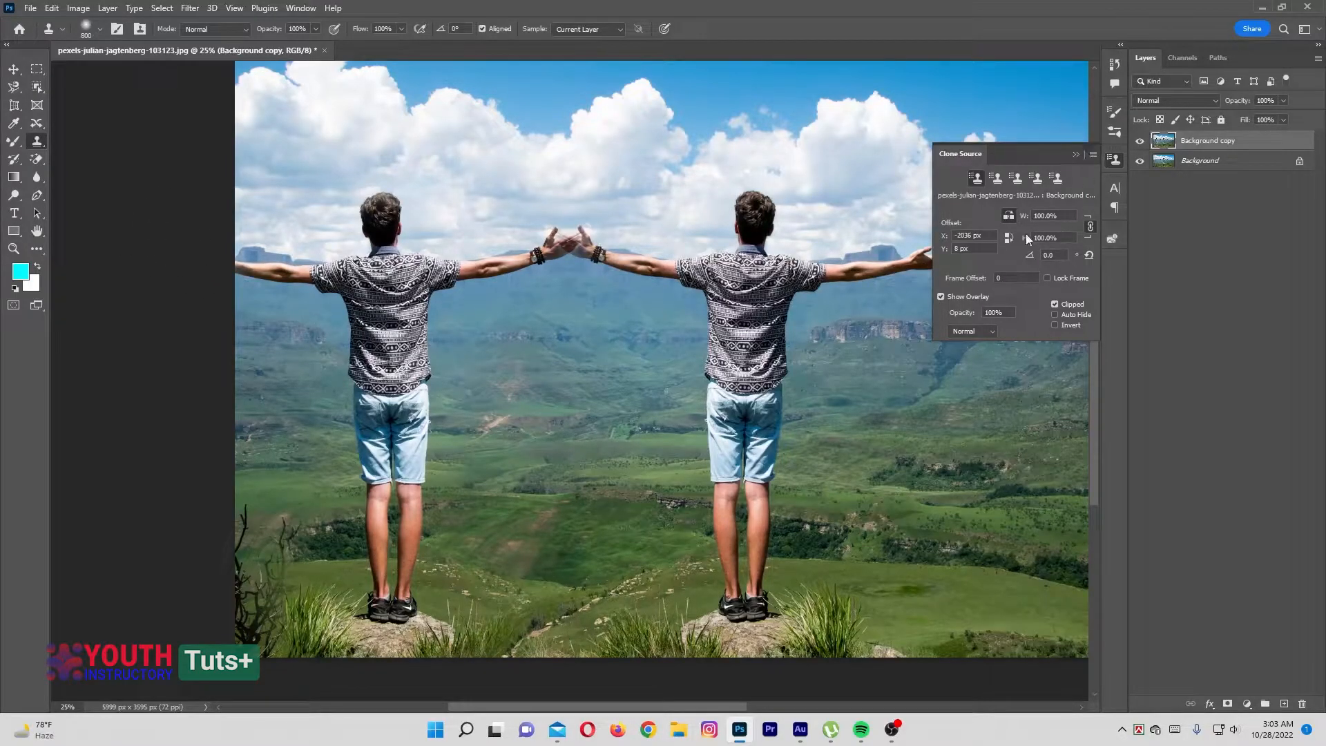
pyautogui.click(1075, 154)
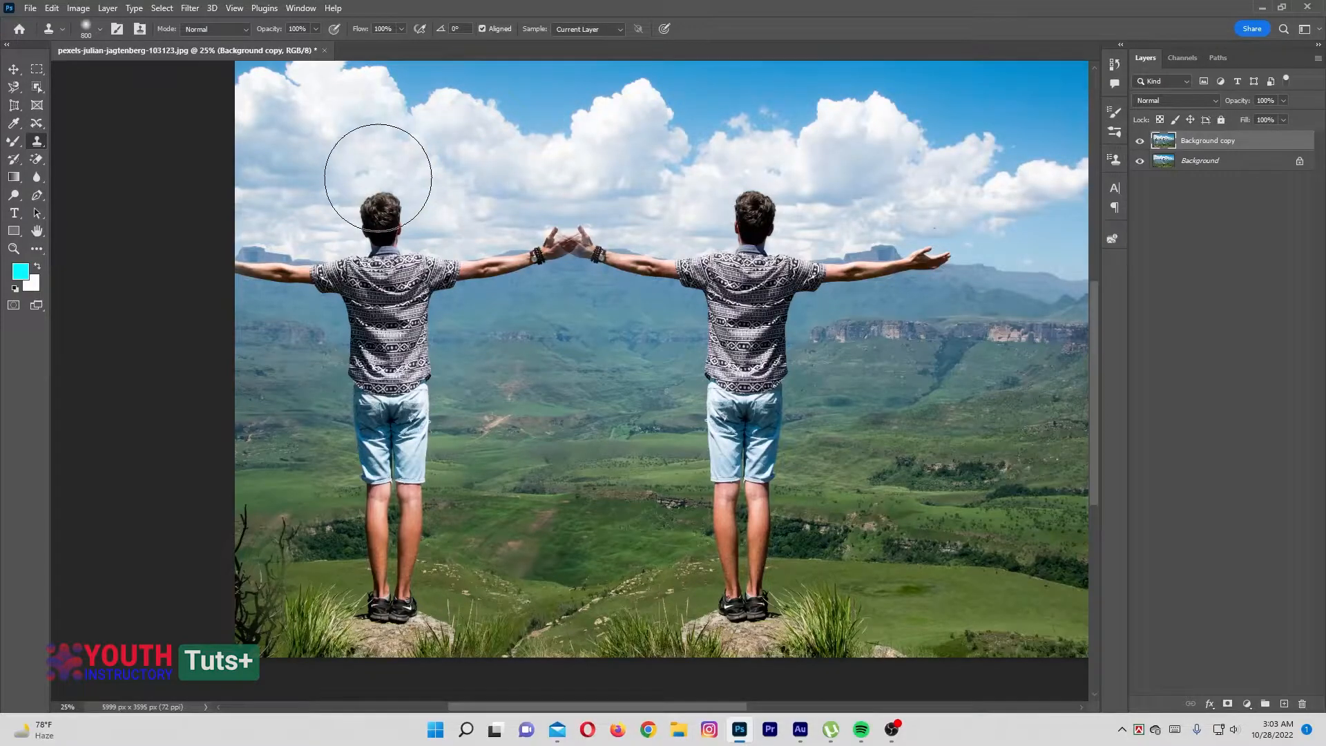
# Switch to the Pattern Stamp tool
pyautogui.rightClick(37, 141)
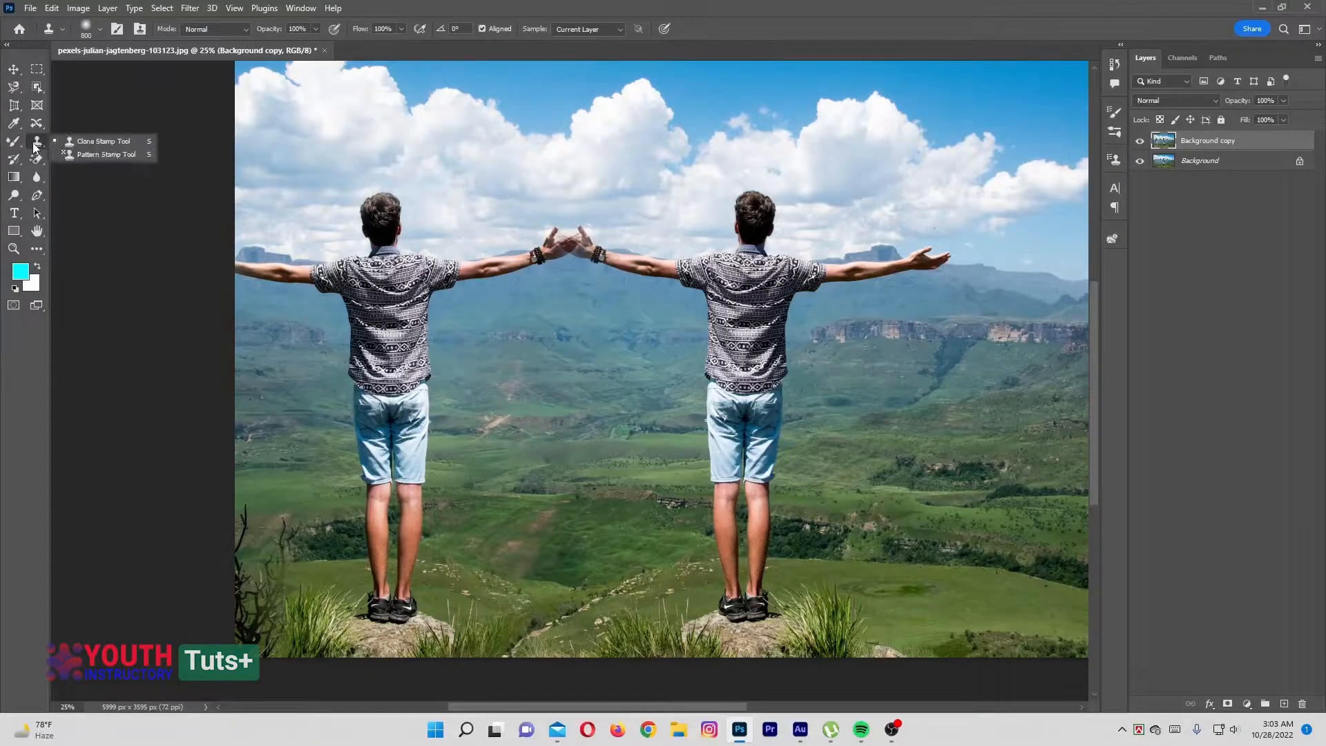
pyautogui.click(72, 155)
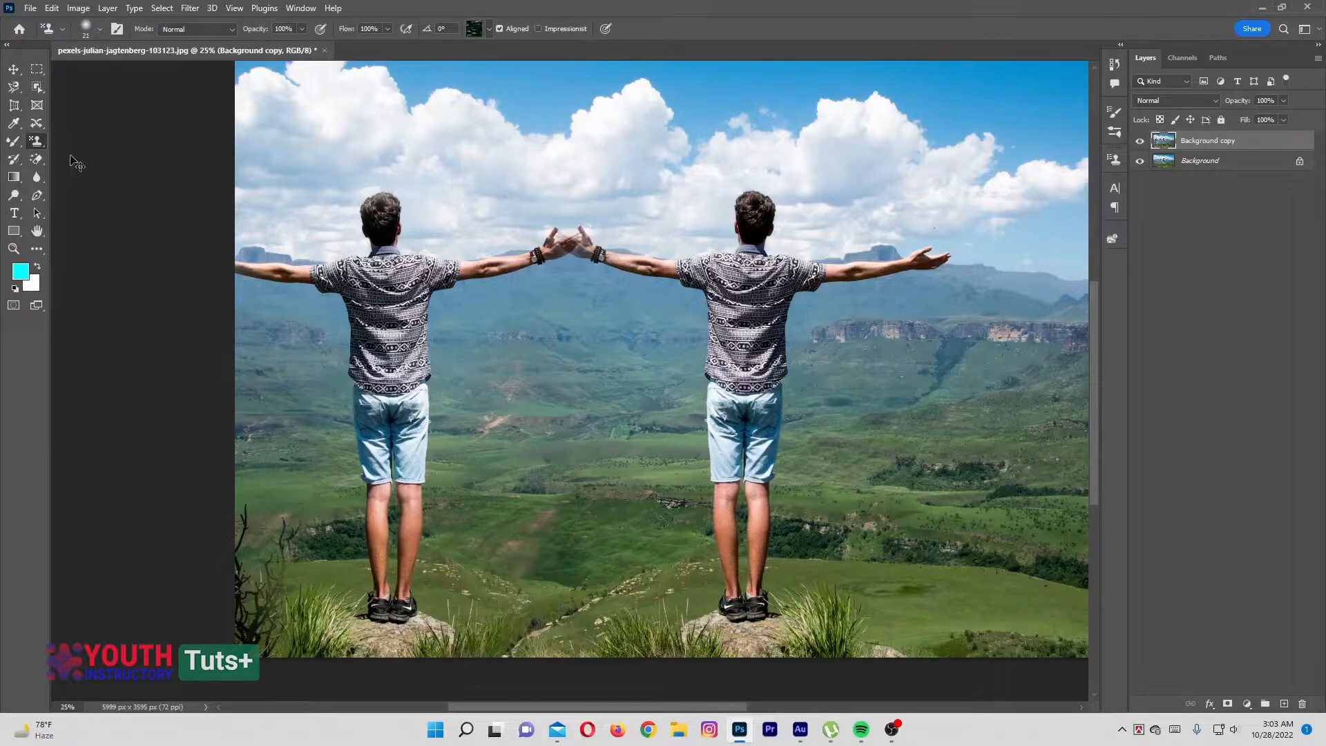
pyautogui.hotkey('ctrl', '-')
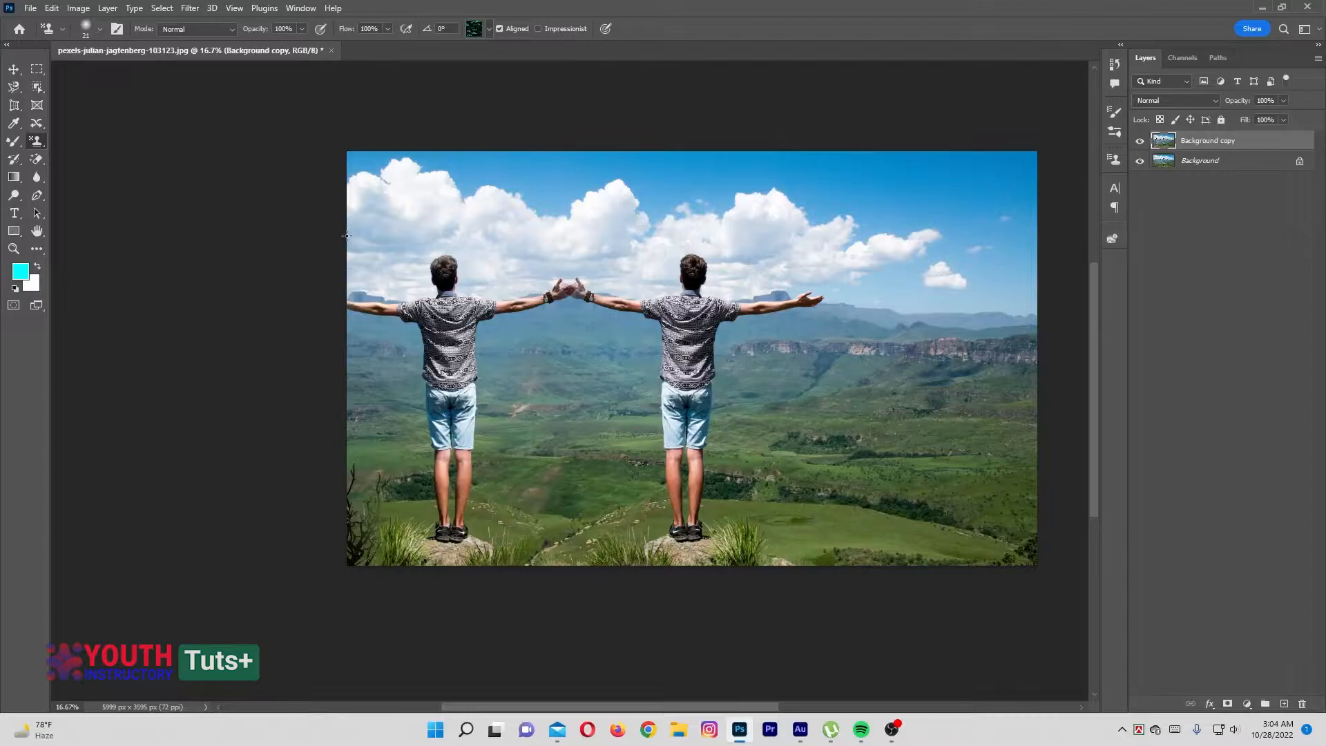
# Add a Solid Color fill layer above the photo copy and set its color to light cyan #cbfeff
pyautogui.click(1246, 703)
pyautogui.click(1229, 468)
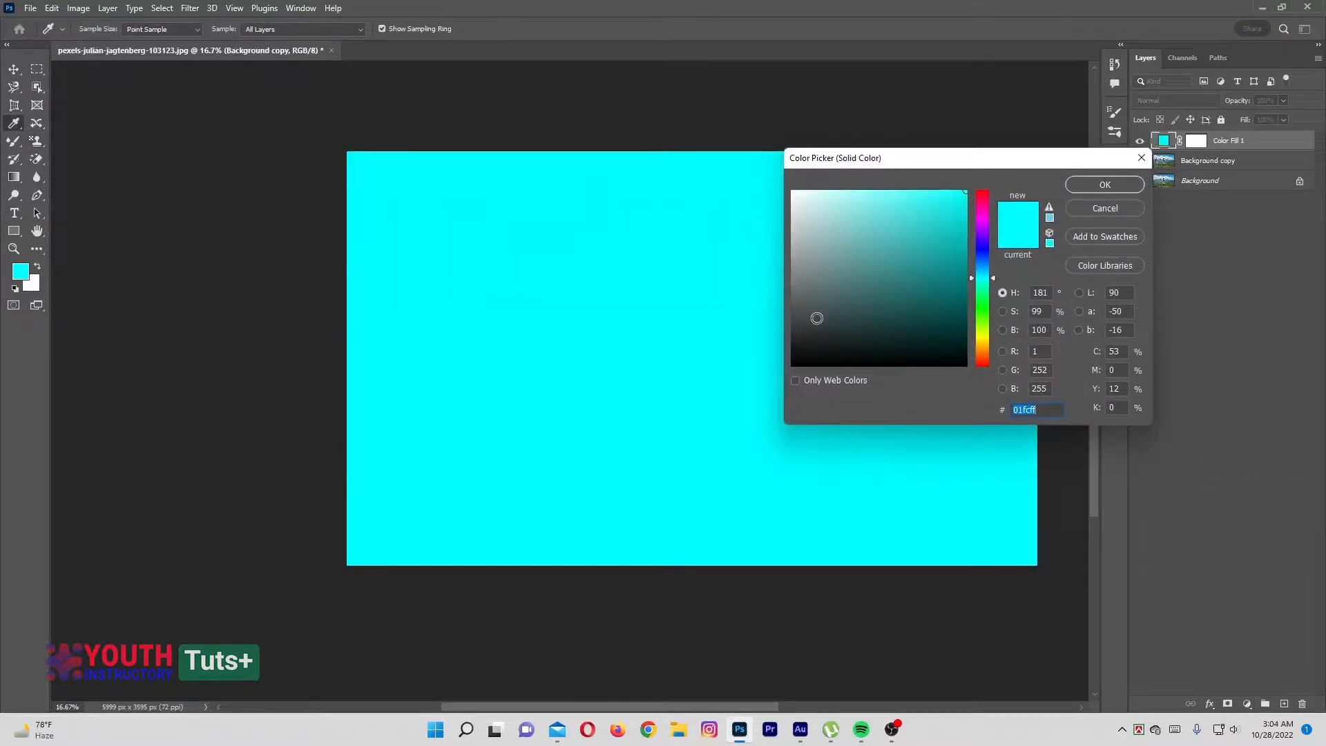
pyautogui.click(830, 358)
pyautogui.click(1104, 185)
pyautogui.press('s')
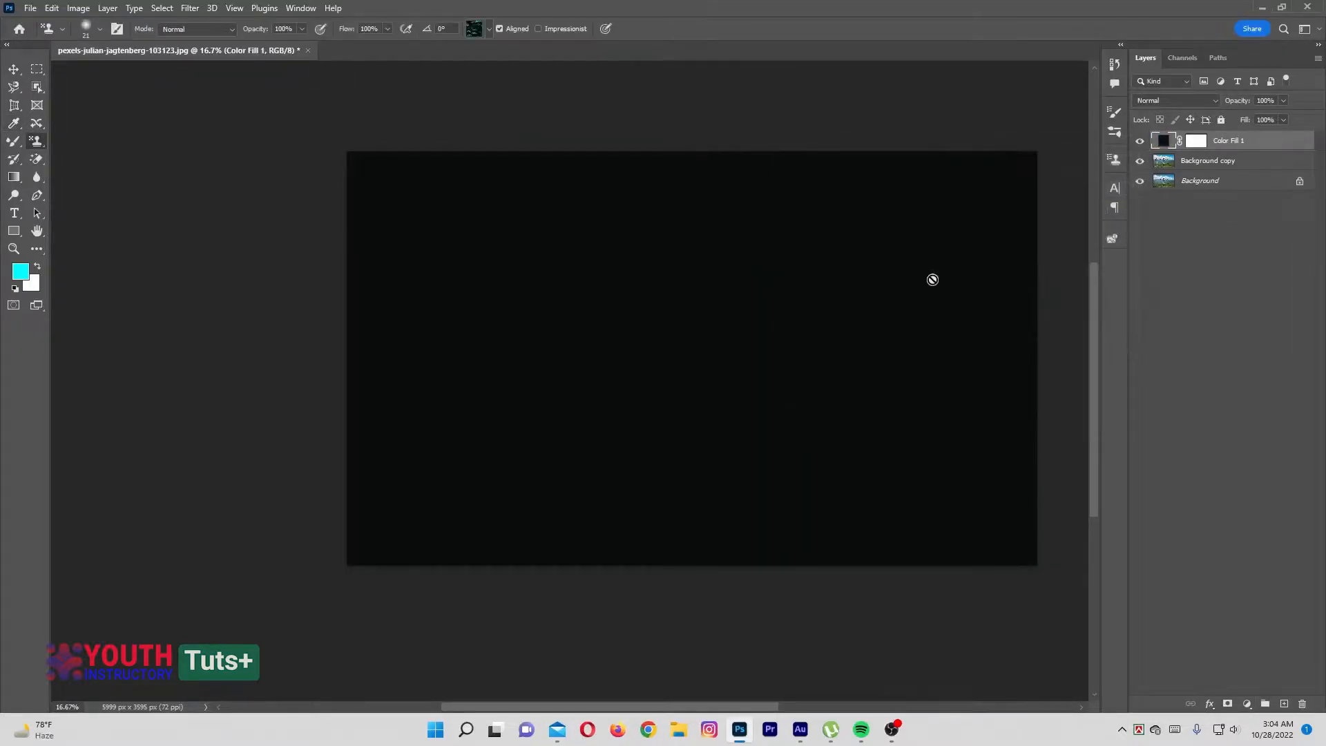
pyautogui.doubleClick(1164, 141)
pyautogui.click(826, 190)
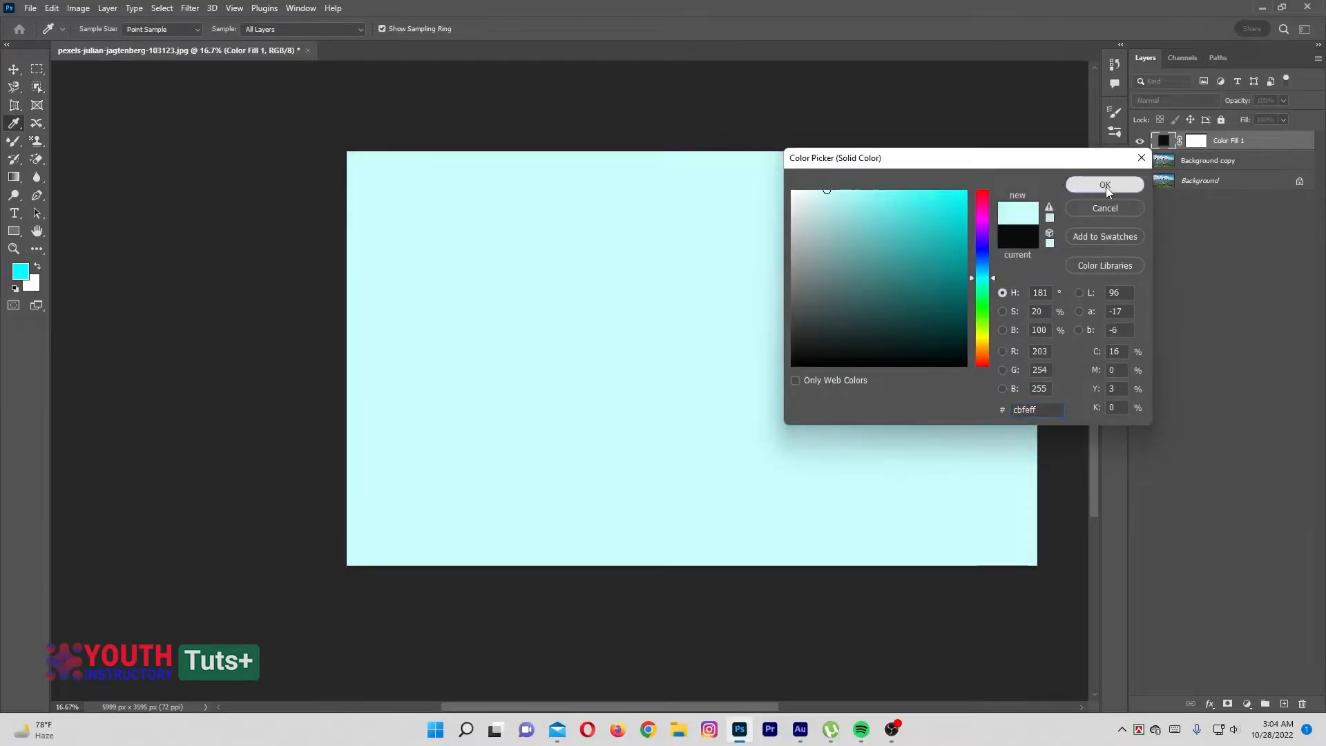
pyautogui.click(1105, 185)
# Keep the Pattern Stamp tool active and add a new empty layer above the color fill
pyautogui.click(37, 141)
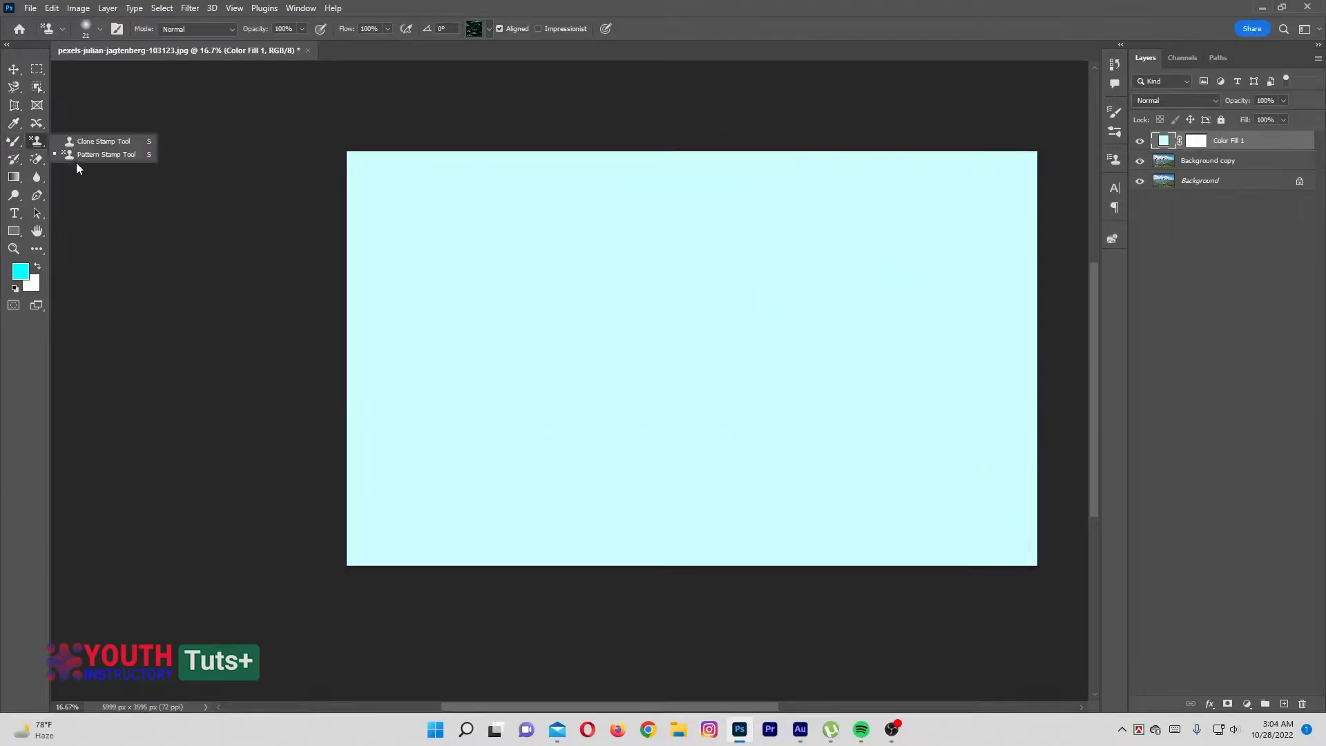
pyautogui.click(81, 153)
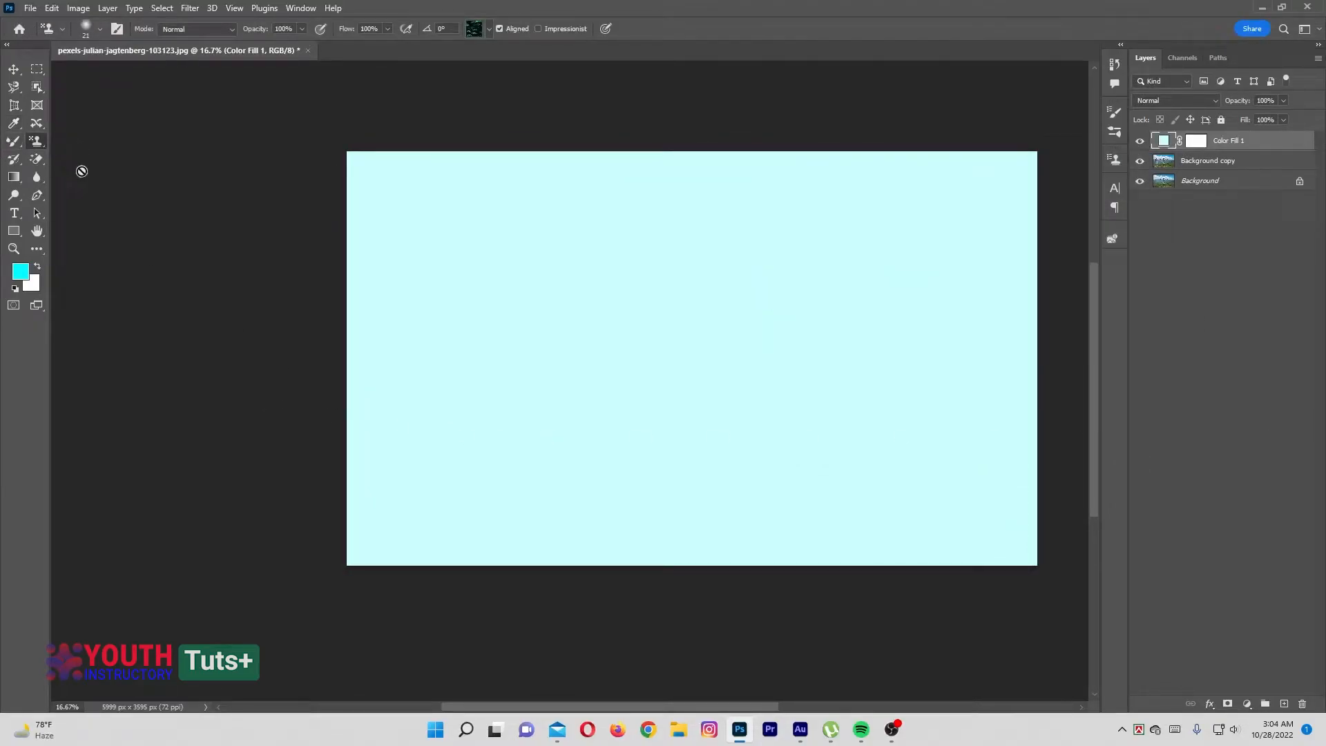
pyautogui.click(1283, 704)
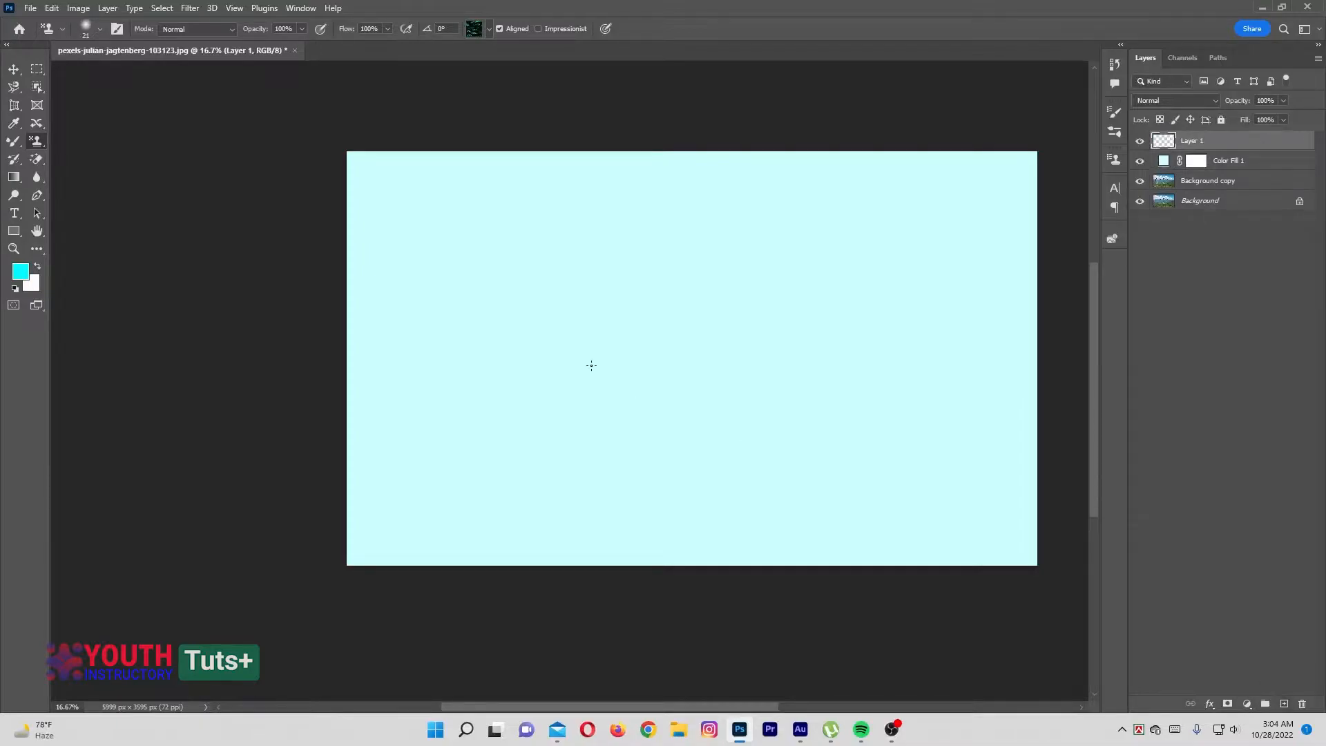
# Set the Pattern Stamp brush size to 111 px and paint the dark green leaf pattern across the canvas's upper left
pyautogui.rightClick(631, 295)
pyautogui.moveTo(719, 329); pyautogui.dragTo(731, 331)
pyautogui.press('Return')
pyautogui.rightClick(568, 313)
pyautogui.moveTo(641, 350); pyautogui.dragTo(687, 347)
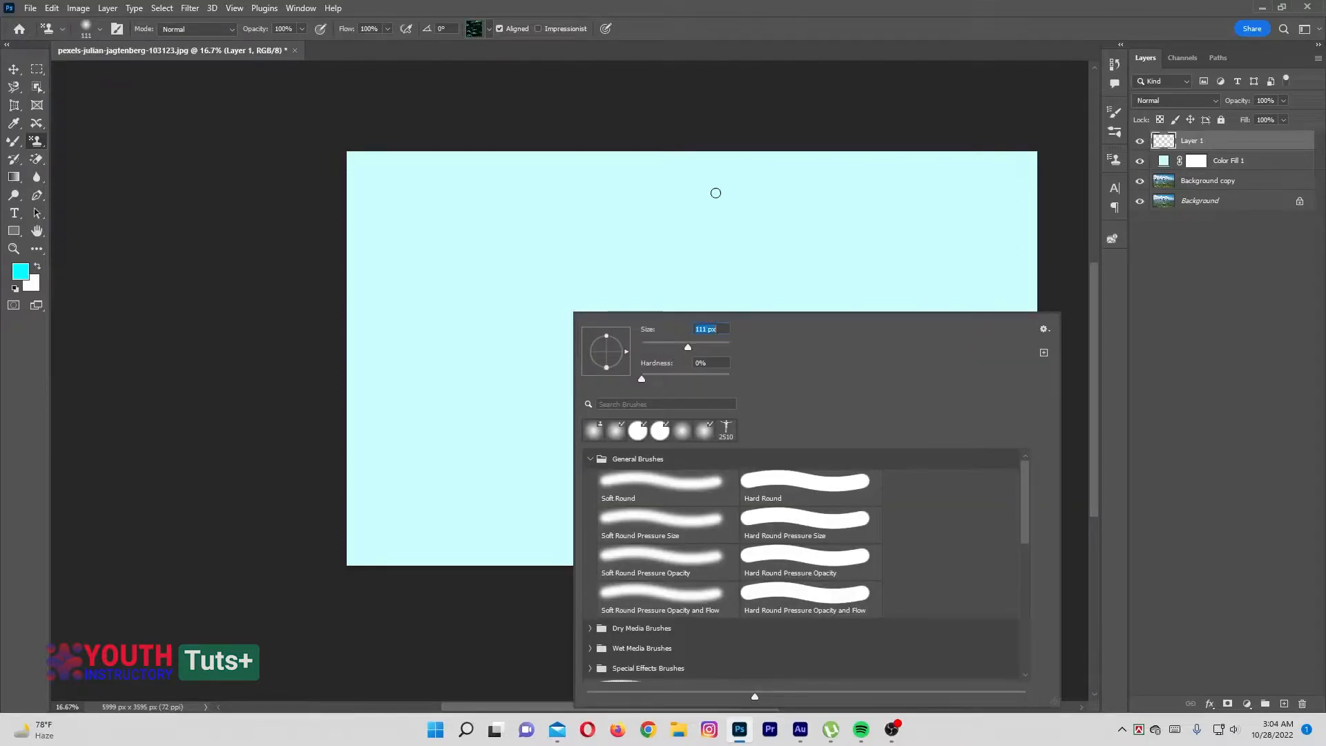
pyautogui.press('Return')
pyautogui.moveTo(369, 297)
pyautogui.mouseDown()
pyautogui.moveTo(511, 237)
pyautogui.moveTo(444, 252)
pyautogui.moveTo(467, 265)
pyautogui.moveTo(563, 235)
pyautogui.moveTo(414, 245)
pyautogui.moveTo(656, 242)
pyautogui.moveTo(480, 233)
pyautogui.mouseUp()
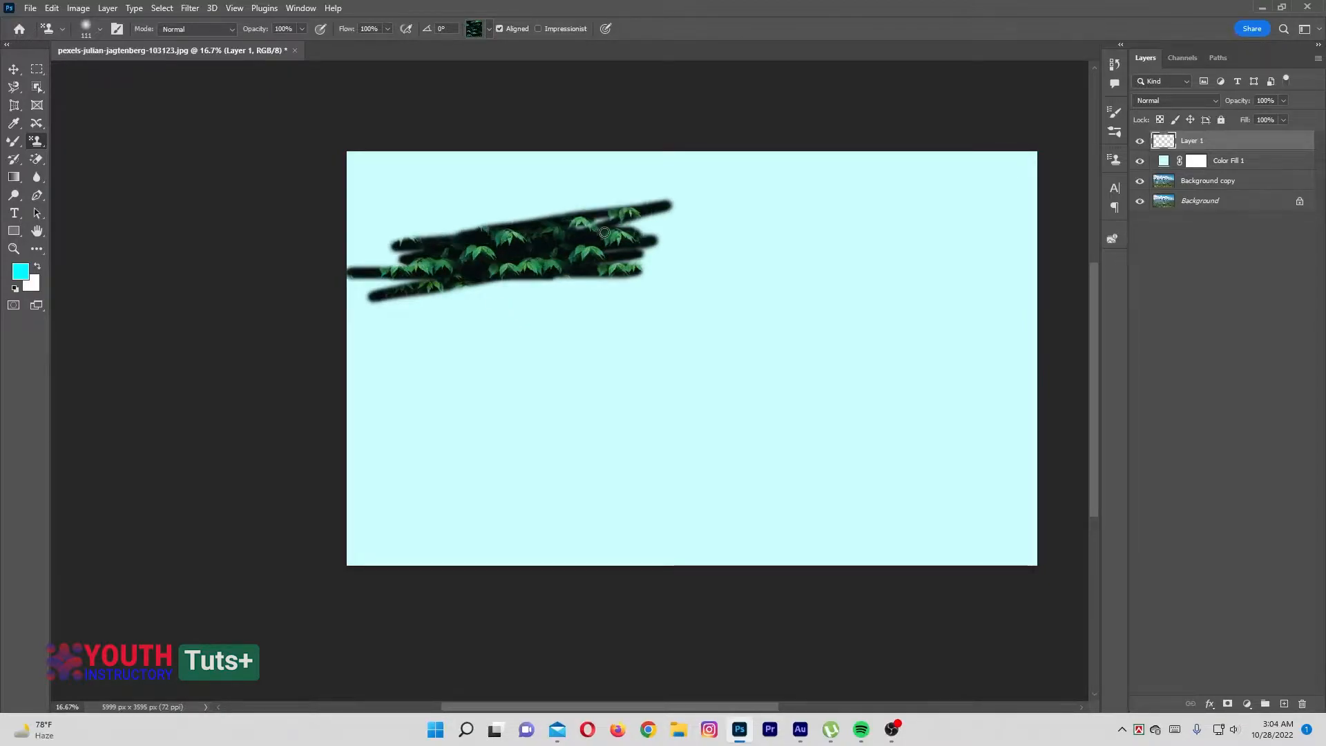
# Choose the yellow tree pattern from the Trees group and paint it just below the leaf strokes
pyautogui.click(486, 30)
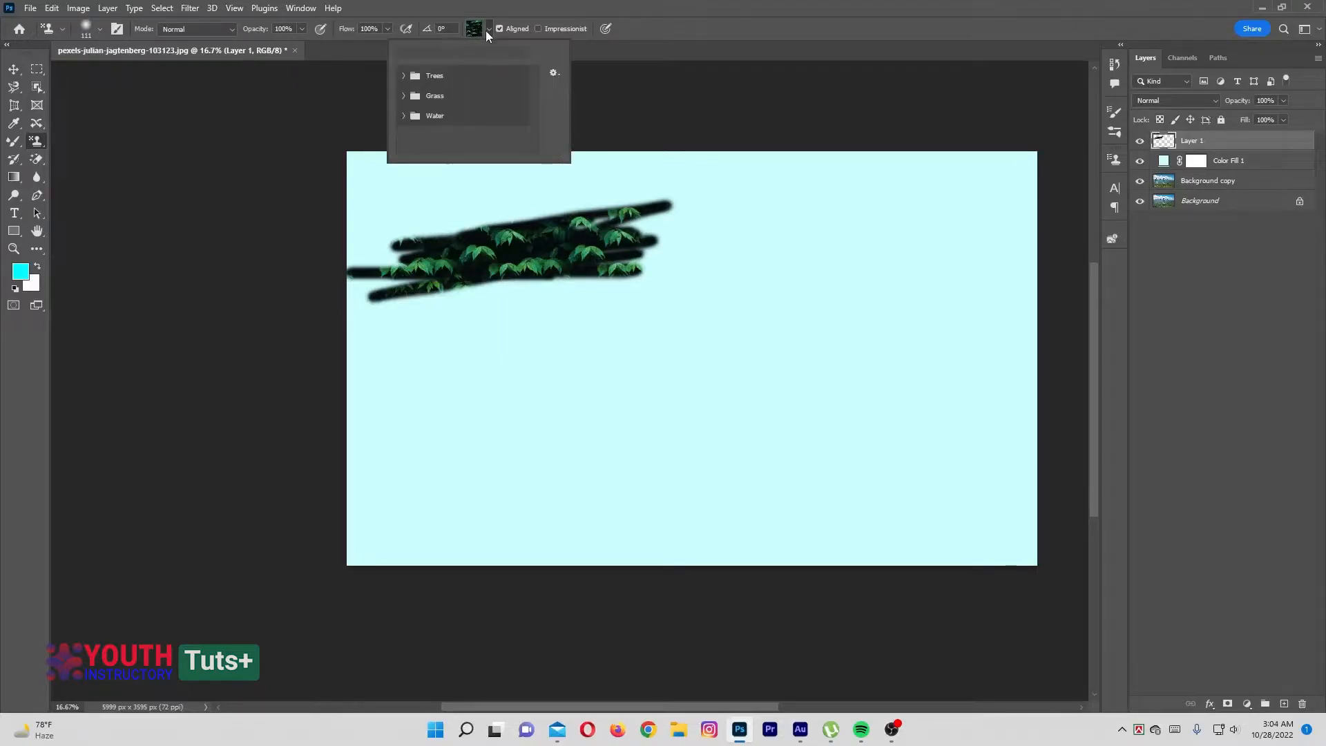
pyautogui.click(405, 77)
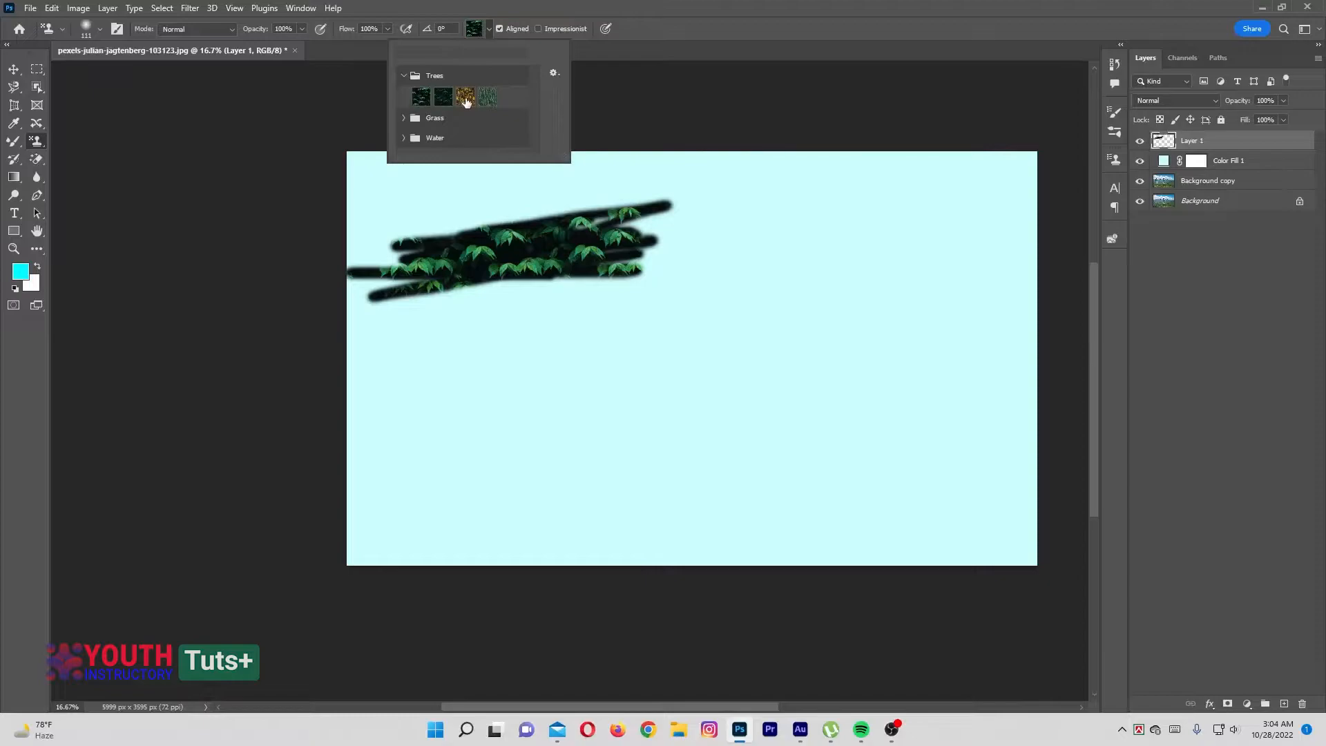
pyautogui.click(466, 98)
pyautogui.press('Return')
pyautogui.moveTo(449, 311)
pyautogui.mouseDown()
pyautogui.moveTo(715, 309)
pyautogui.moveTo(698, 280)
pyautogui.moveTo(732, 277)
pyautogui.moveTo(659, 286)
pyautogui.mouseUp()
# Choose the last pattern in the Trees group and paint its pale green forest strokes near the canvas's center
pyautogui.click(488, 29)
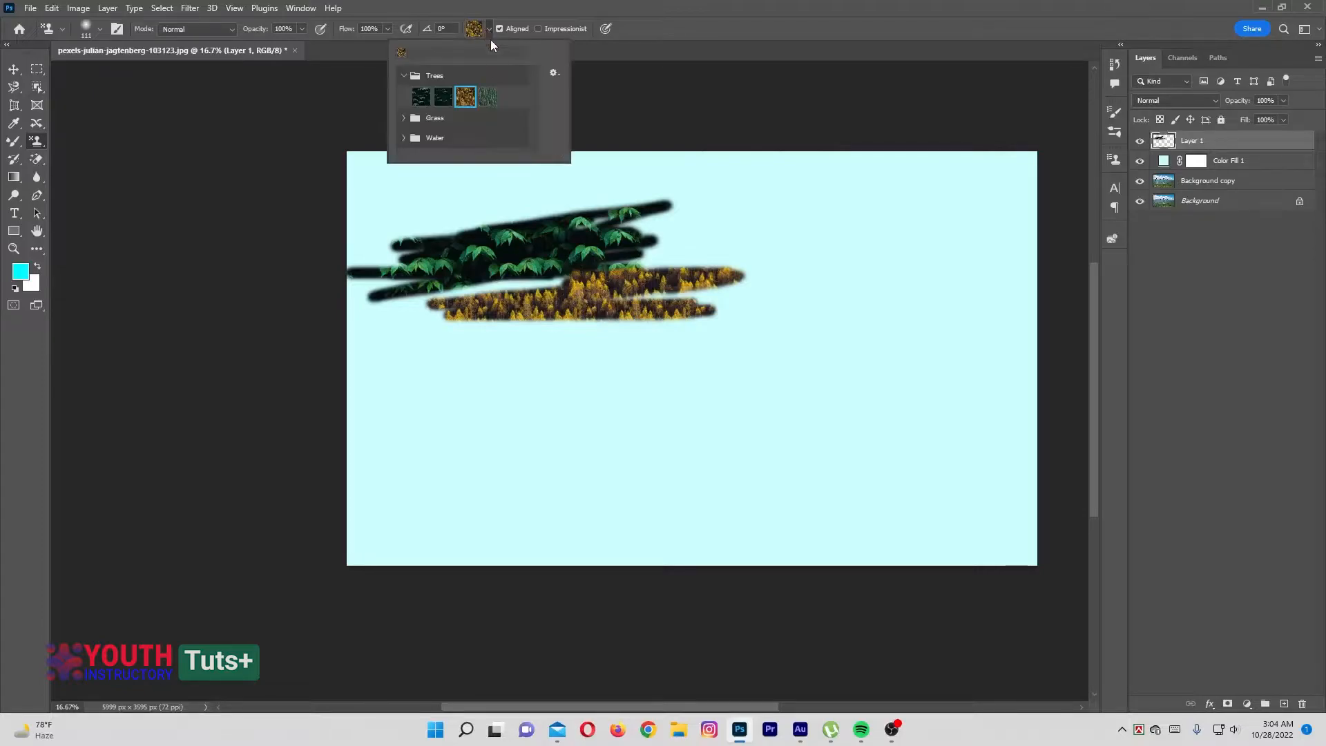
pyautogui.doubleClick(492, 97)
pyautogui.moveTo(688, 377)
pyautogui.mouseDown()
pyautogui.moveTo(775, 362)
pyautogui.moveTo(621, 373)
pyautogui.moveTo(864, 342)
pyautogui.moveTo(740, 373)
pyautogui.mouseUp()
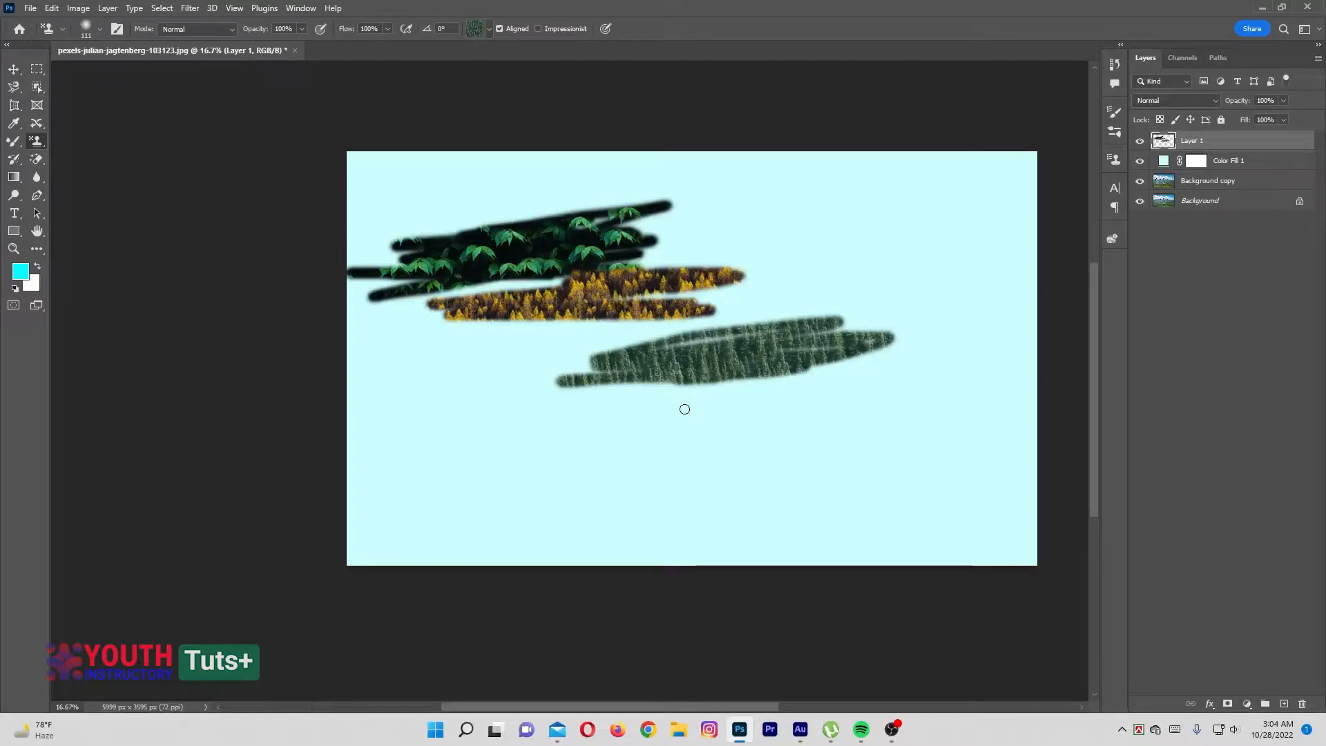
# Keep the Pattern Stamp tool active and start a pattern fill layer above the painted strokes layer
pyautogui.rightClick(37, 142)
pyautogui.click(81, 155)
pyautogui.click(1247, 707)
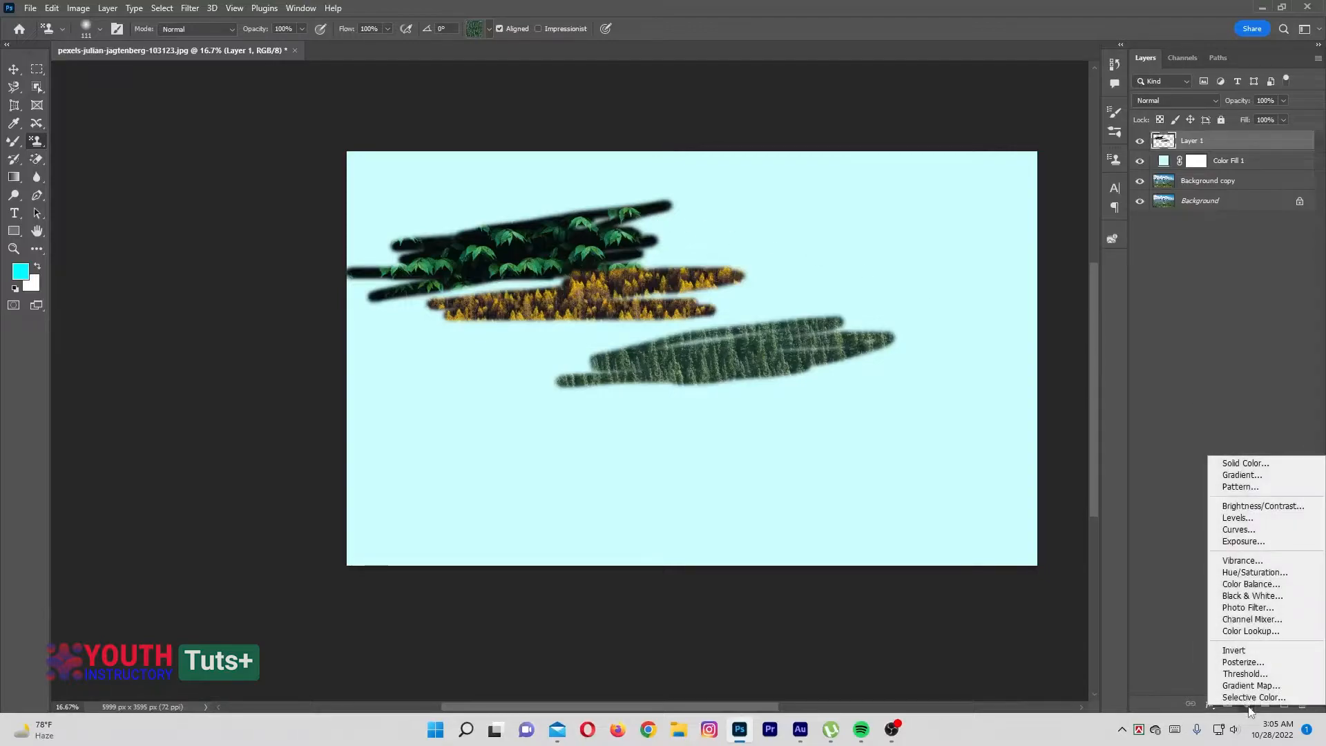
pyautogui.click(1235, 488)
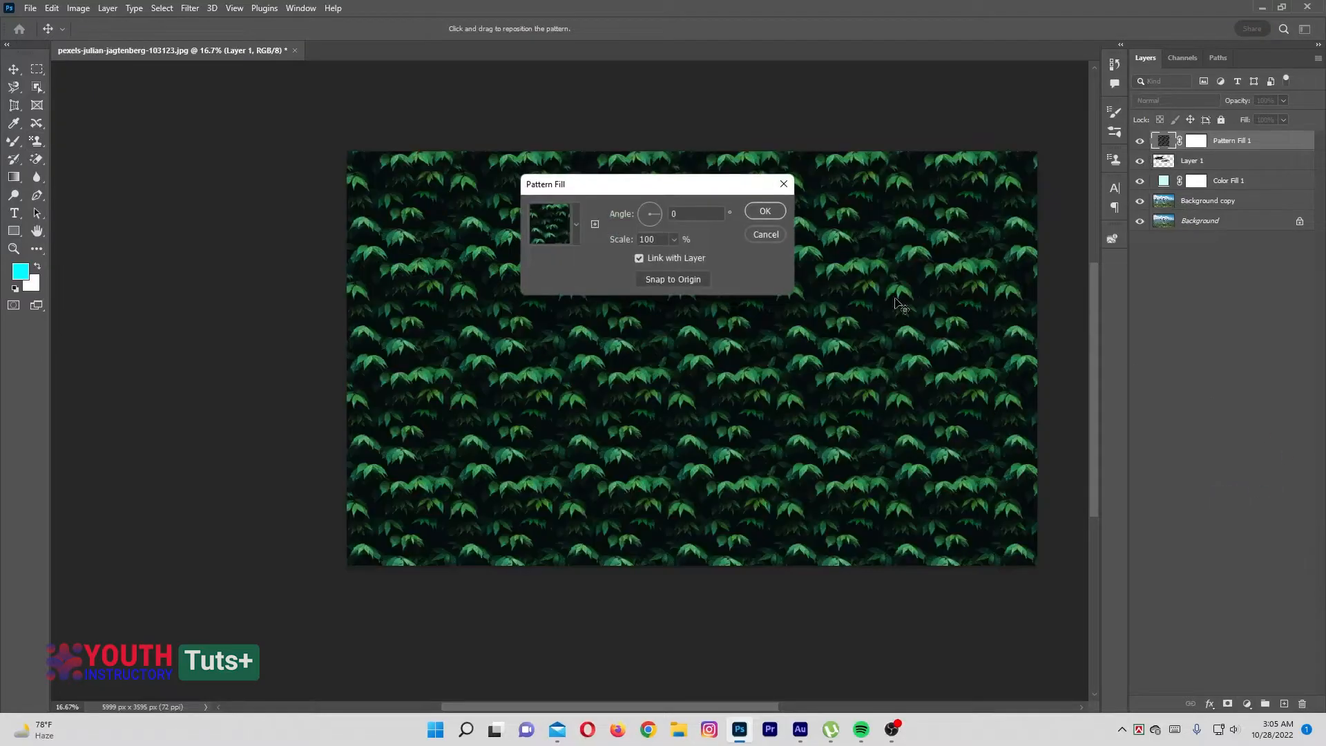
pyautogui.moveTo(579, 185); pyautogui.dragTo(854, 106)
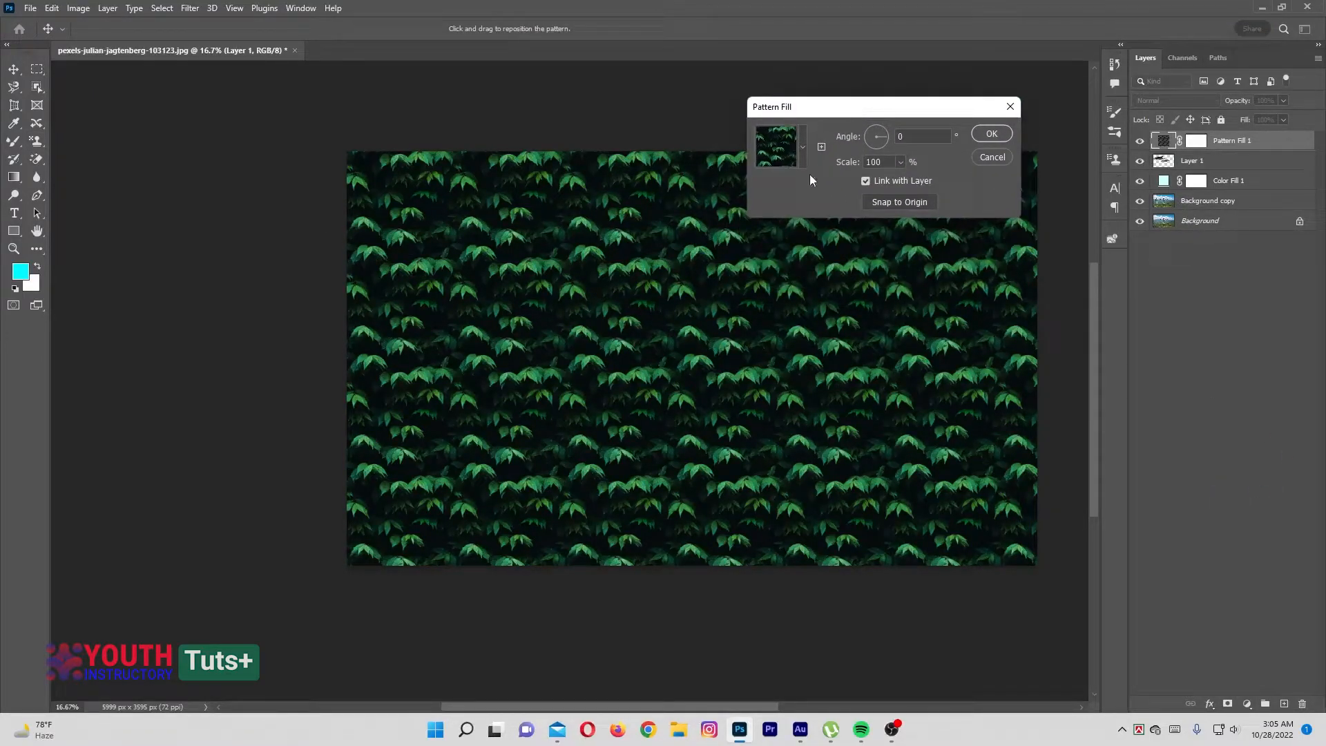
# Preview the yellow and pale green Trees patterns and all three Grass patterns as the fill
pyautogui.click(803, 145)
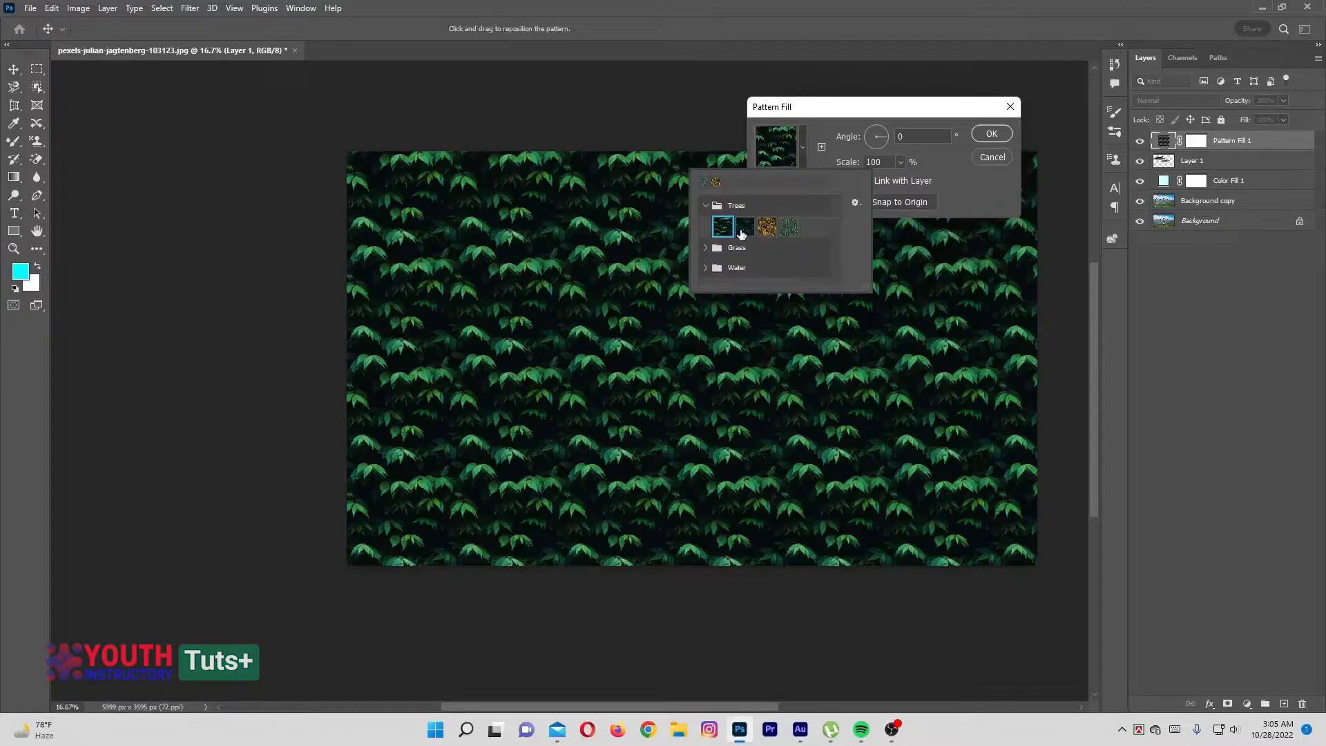
pyautogui.click(767, 226)
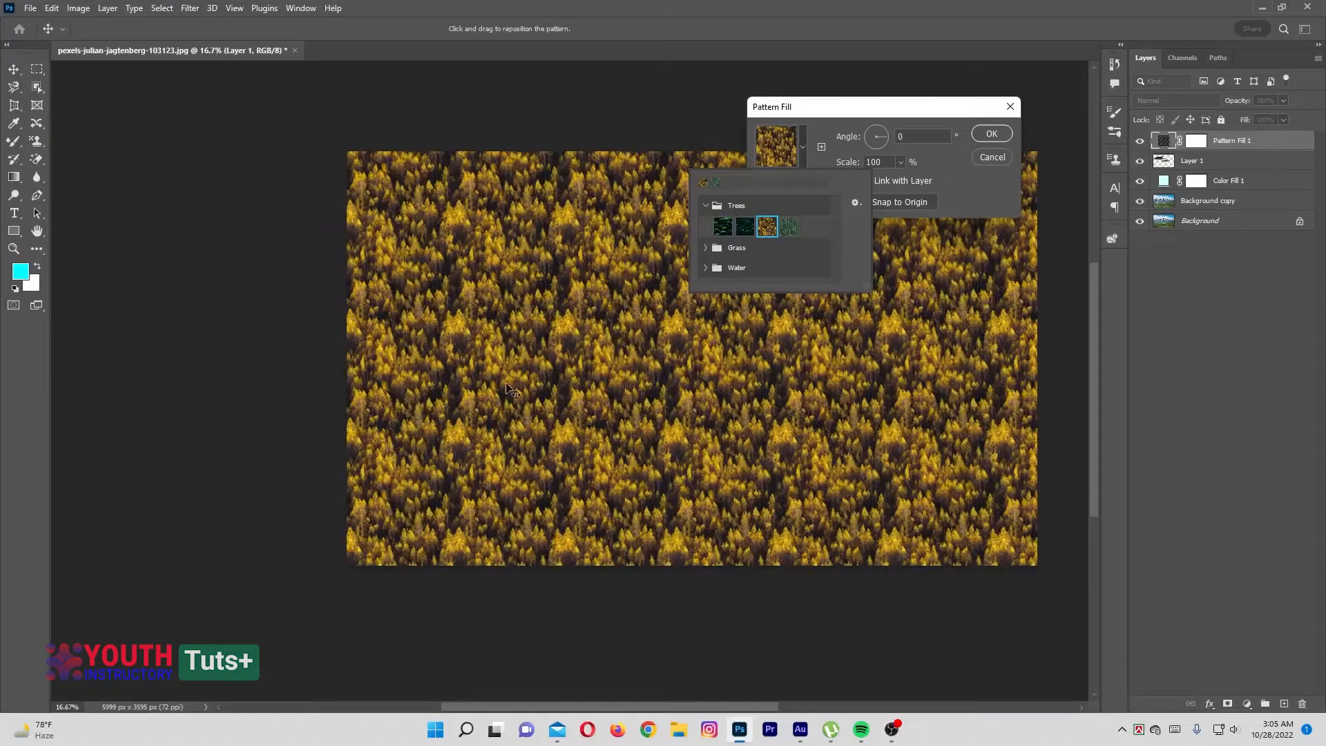
pyautogui.click(790, 228)
pyautogui.click(705, 248)
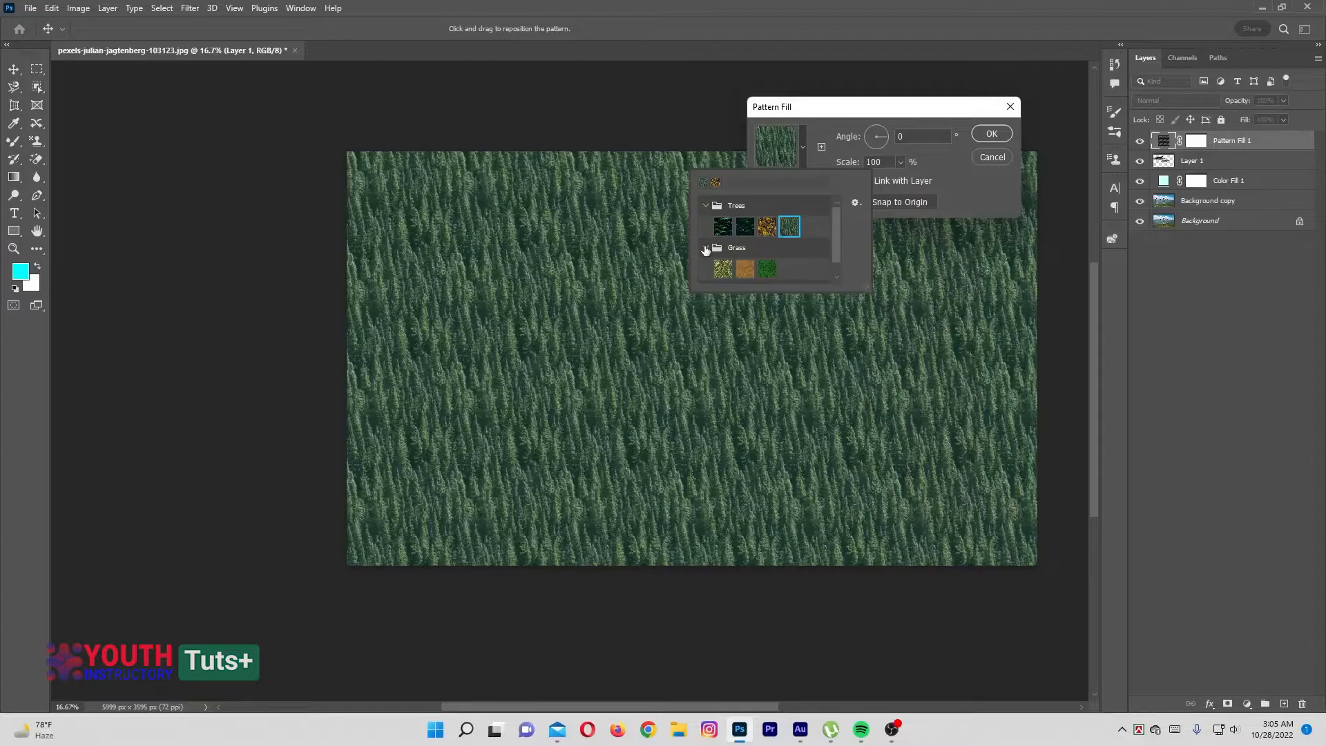
pyautogui.click(722, 269)
pyautogui.click(745, 269)
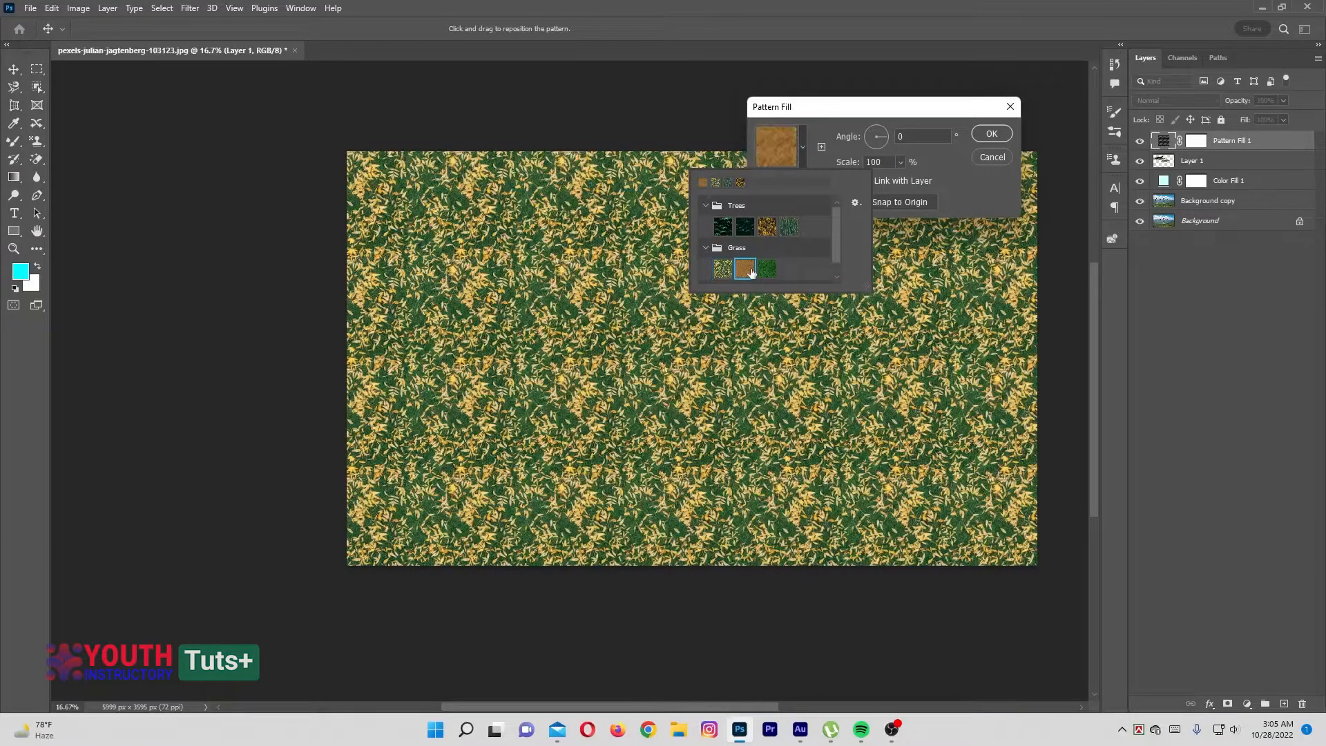
pyautogui.click(772, 266)
# Preview the three Water patterns and return the fill to the first dark green leaf pattern in Trees
pyautogui.scroll(-1, 767, 273)
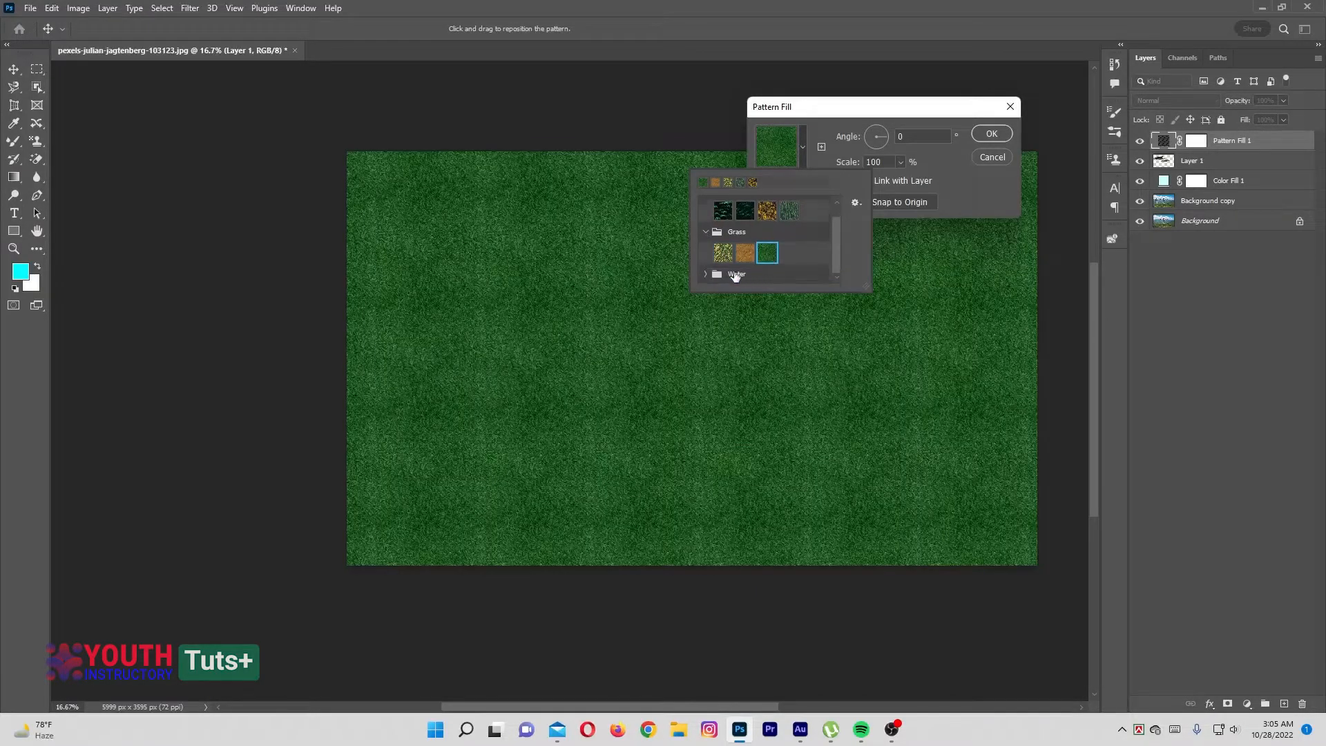
pyautogui.scroll(-1, 768, 277)
pyautogui.click(722, 274)
pyautogui.click(744, 275)
pyautogui.click(767, 275)
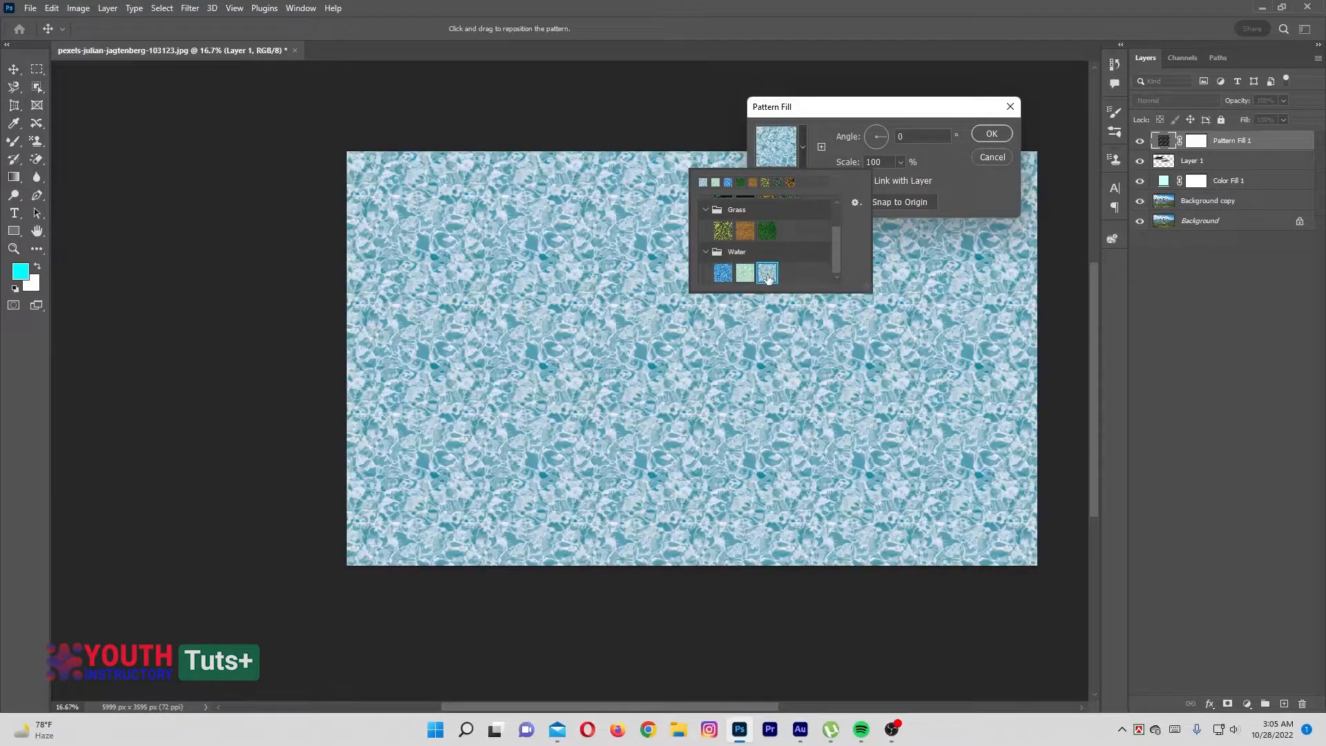
pyautogui.scroll(2, 784, 253)
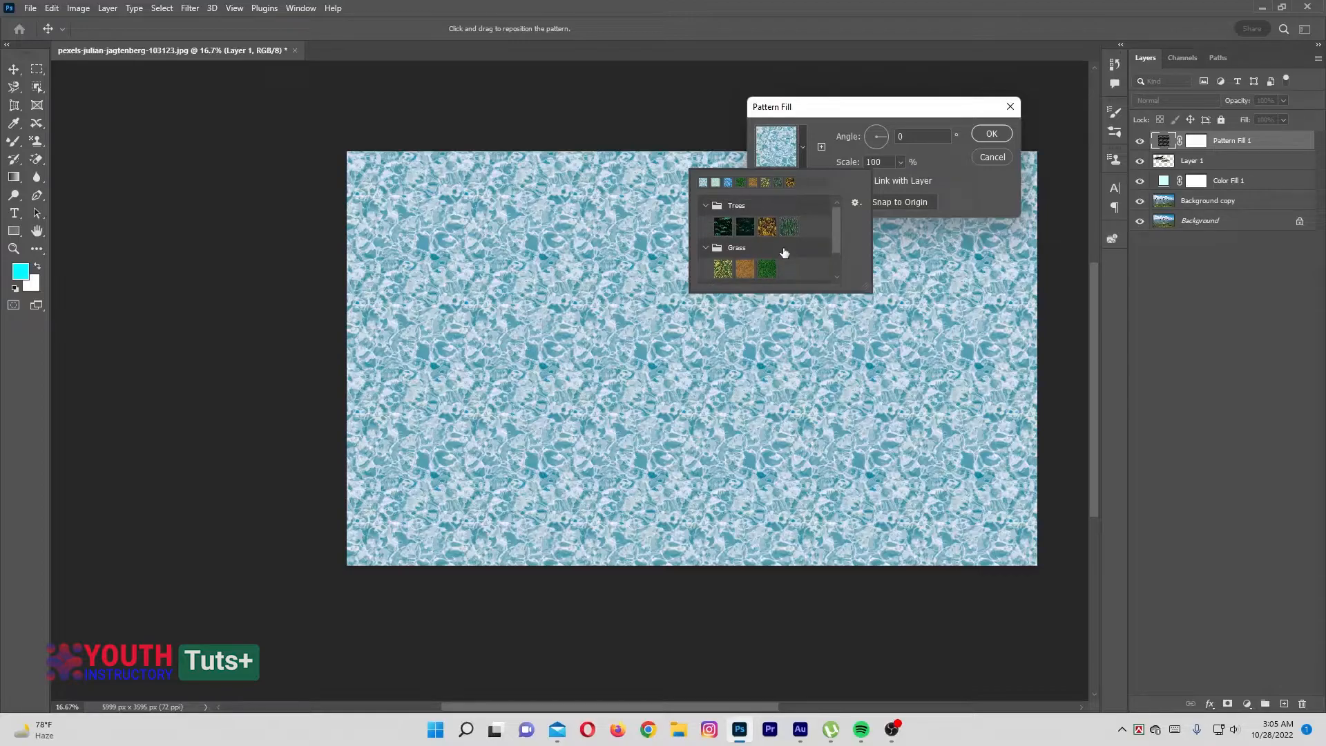
pyautogui.click(726, 229)
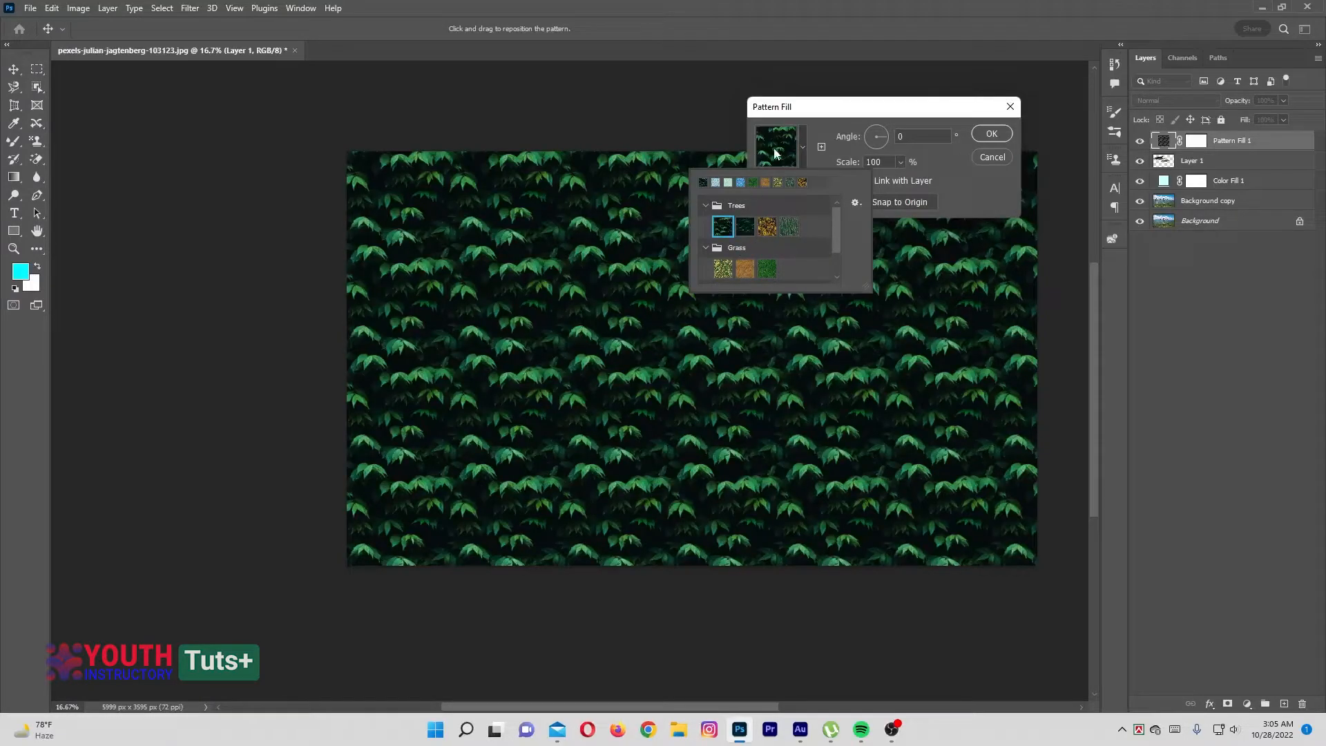
pyautogui.click(824, 119)
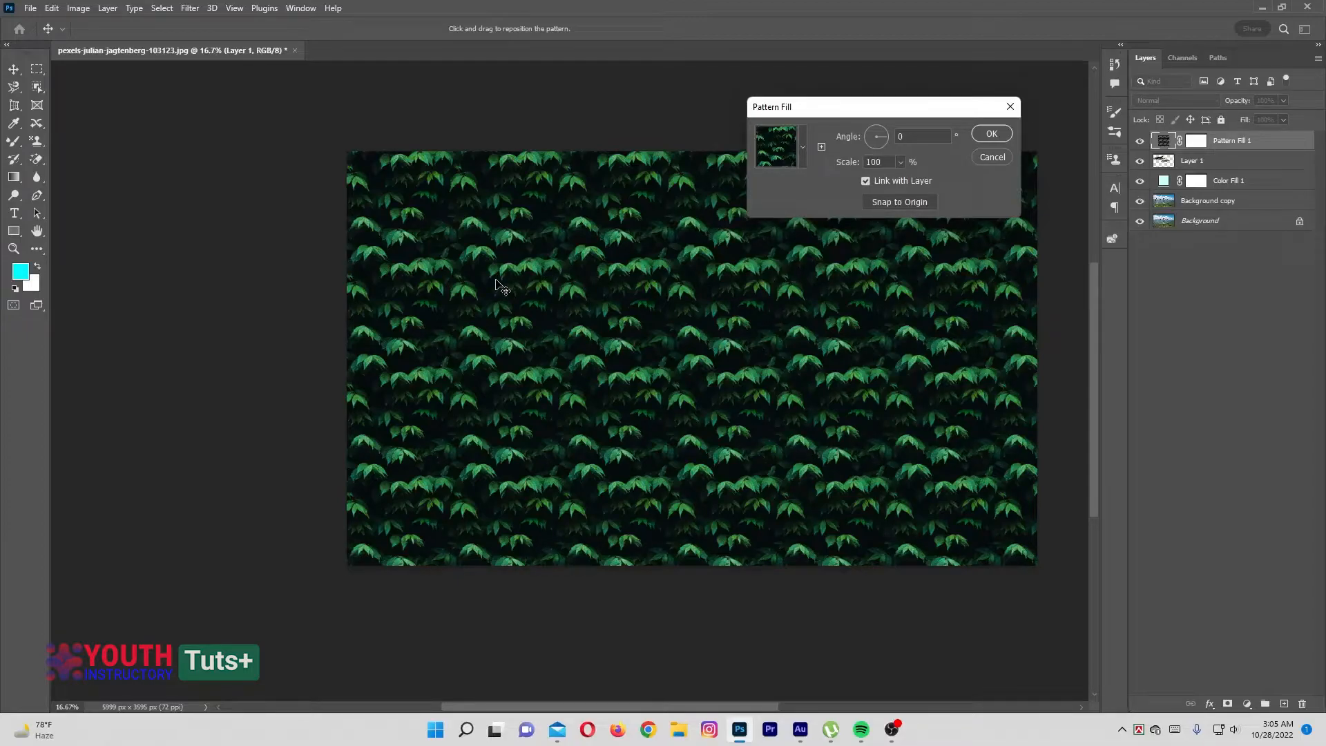
# Try an angle of -98.03° and scales of 23% and 363% on the leaf pattern, and cancel the fill layer
pyautogui.click(883, 134)
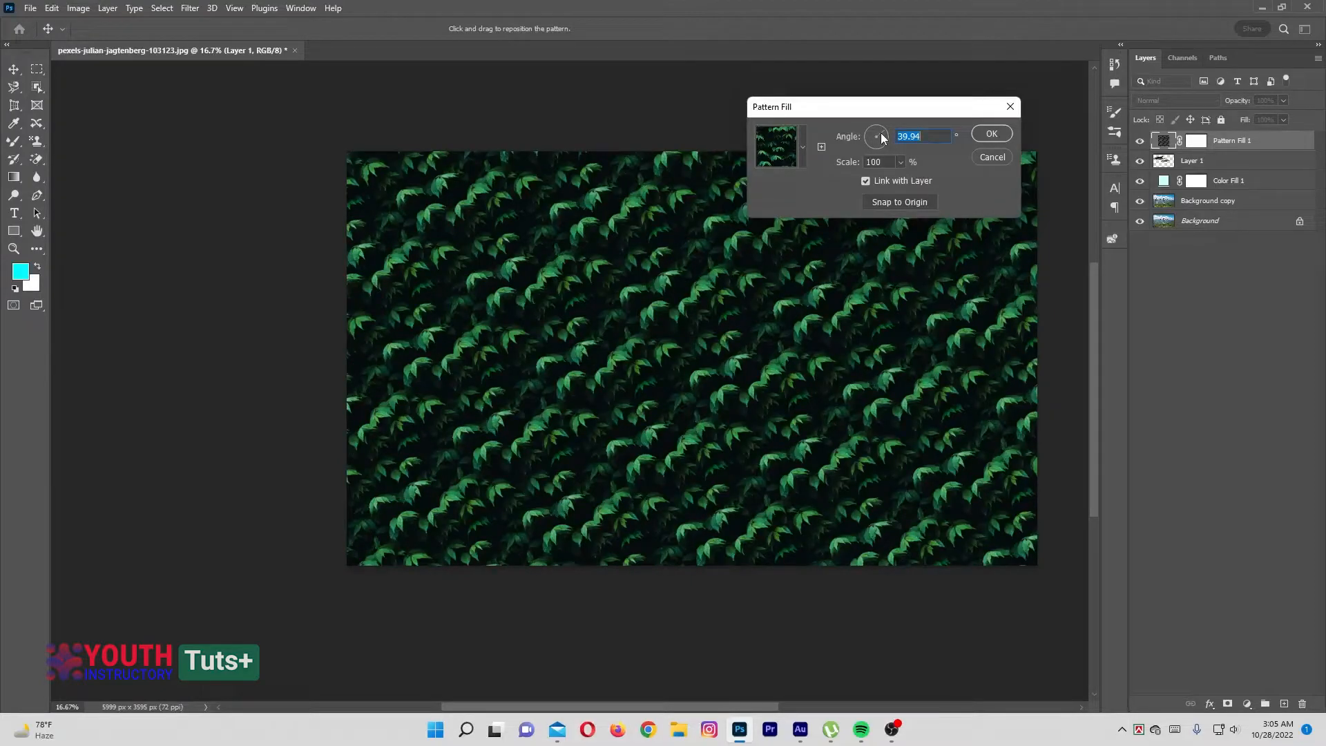
pyautogui.moveTo(882, 138)
pyautogui.mouseDown()
pyautogui.moveTo(871, 139)
pyautogui.moveTo(874, 160)
pyautogui.mouseUp()
pyautogui.click(901, 161)
pyautogui.moveTo(896, 180); pyautogui.dragTo(896, 180)
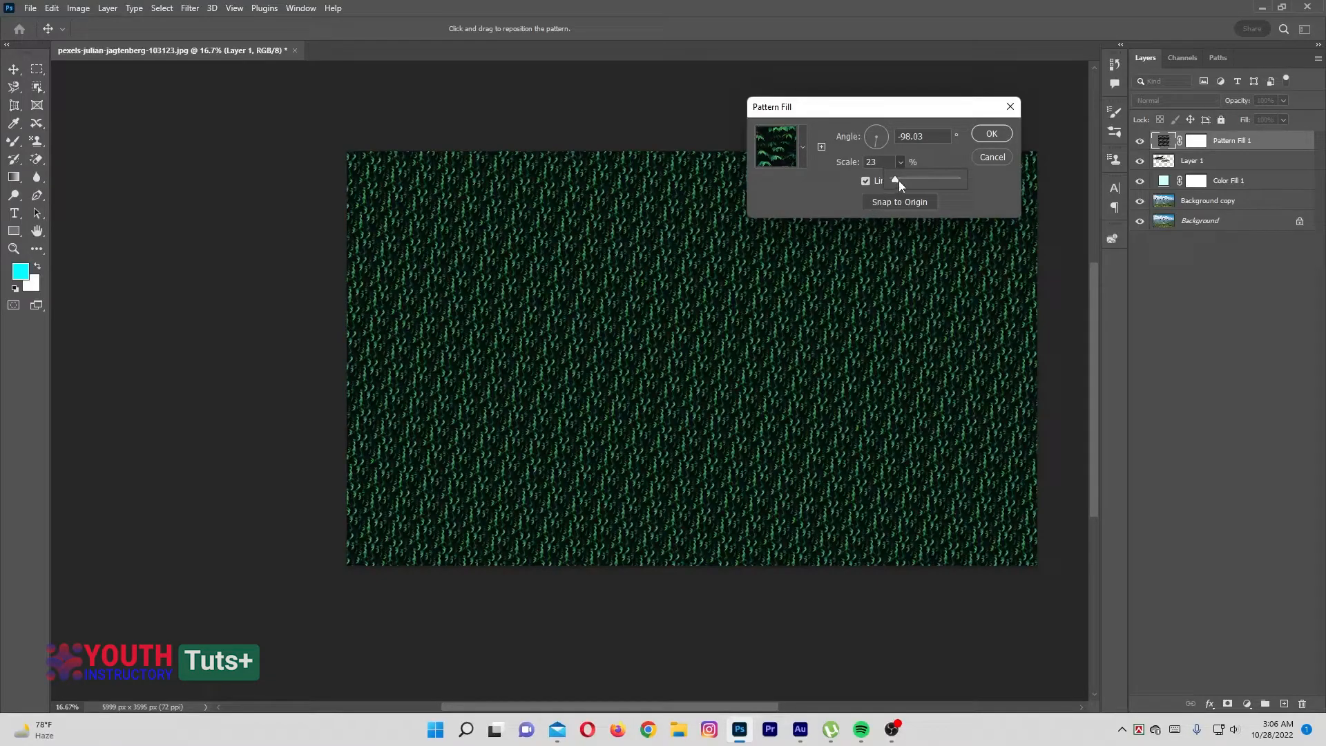
pyautogui.moveTo(900, 181); pyautogui.dragTo(917, 181)
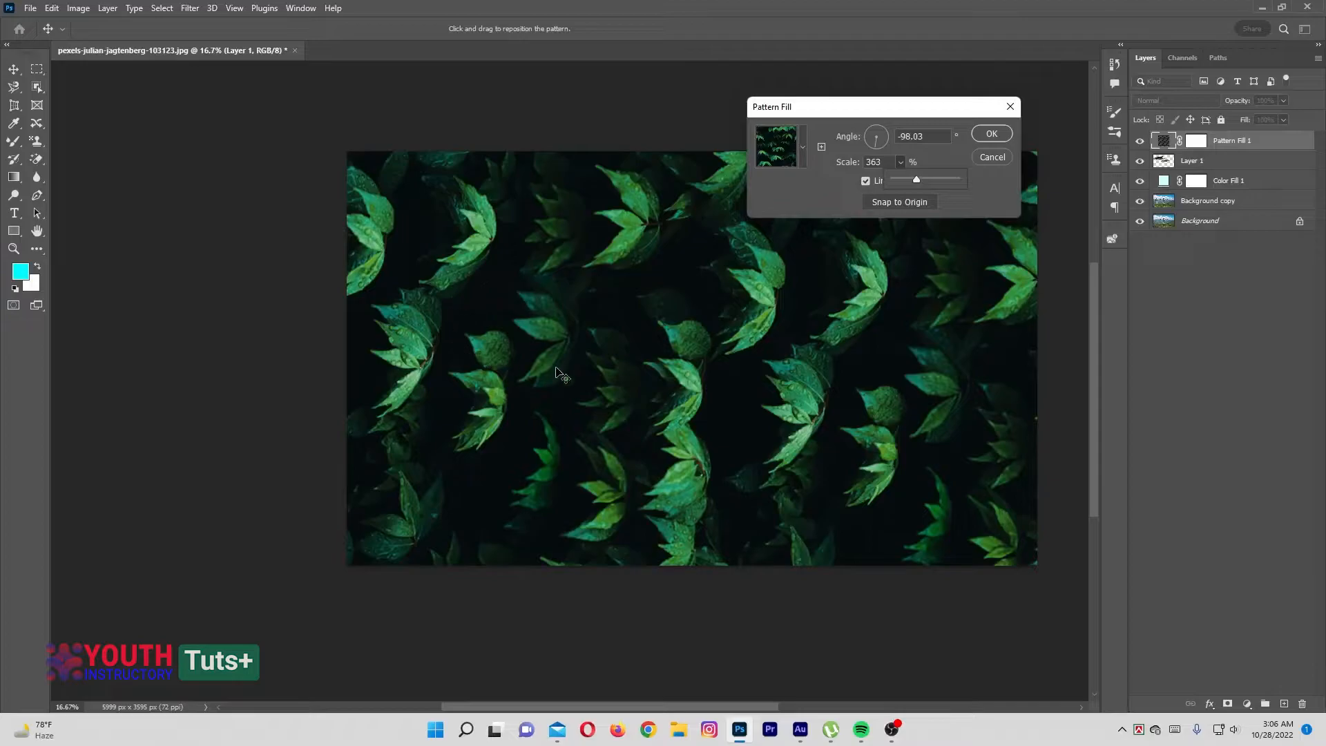
pyautogui.click(843, 168)
pyautogui.click(991, 156)
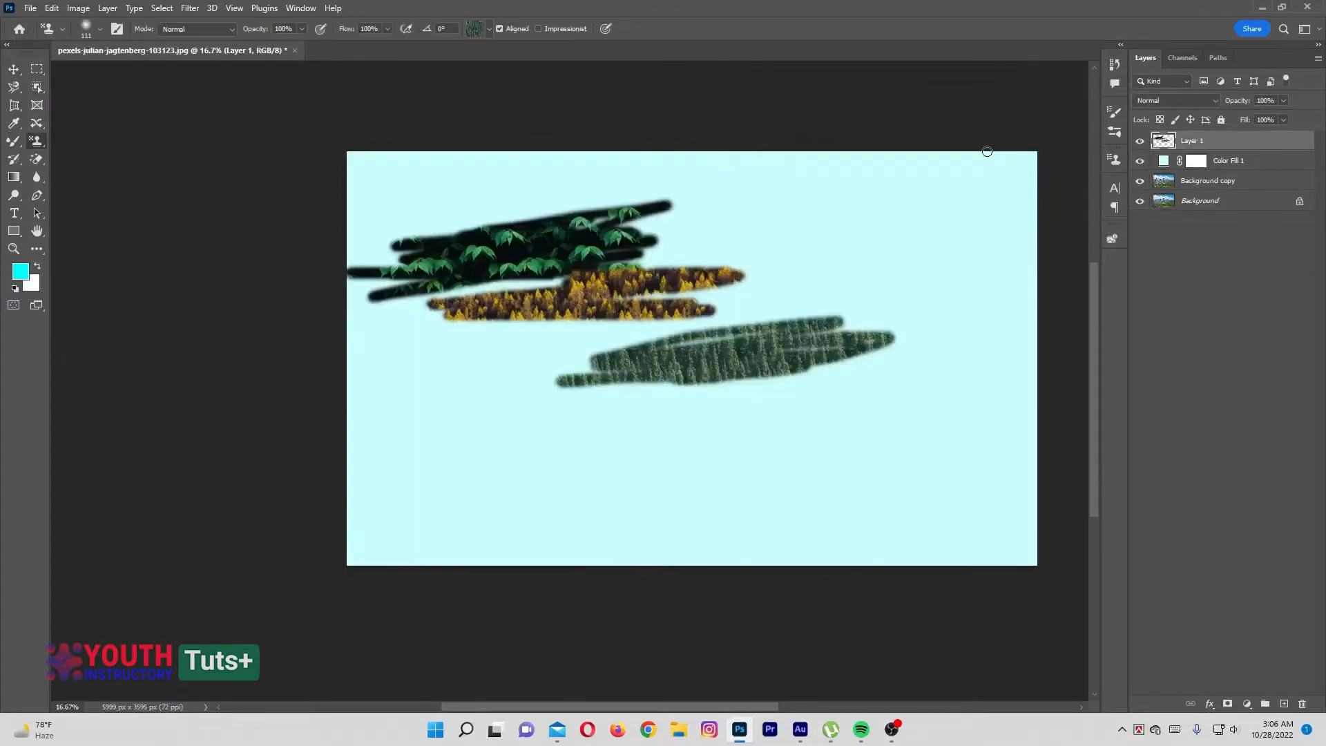
# Open the YAAAY! sign photo from the Desktop folder as a second document
pyautogui.rightClick(321, 46)
pyautogui.press('Escape')
pyautogui.rightClick(321, 47)
pyautogui.click(347, 136)
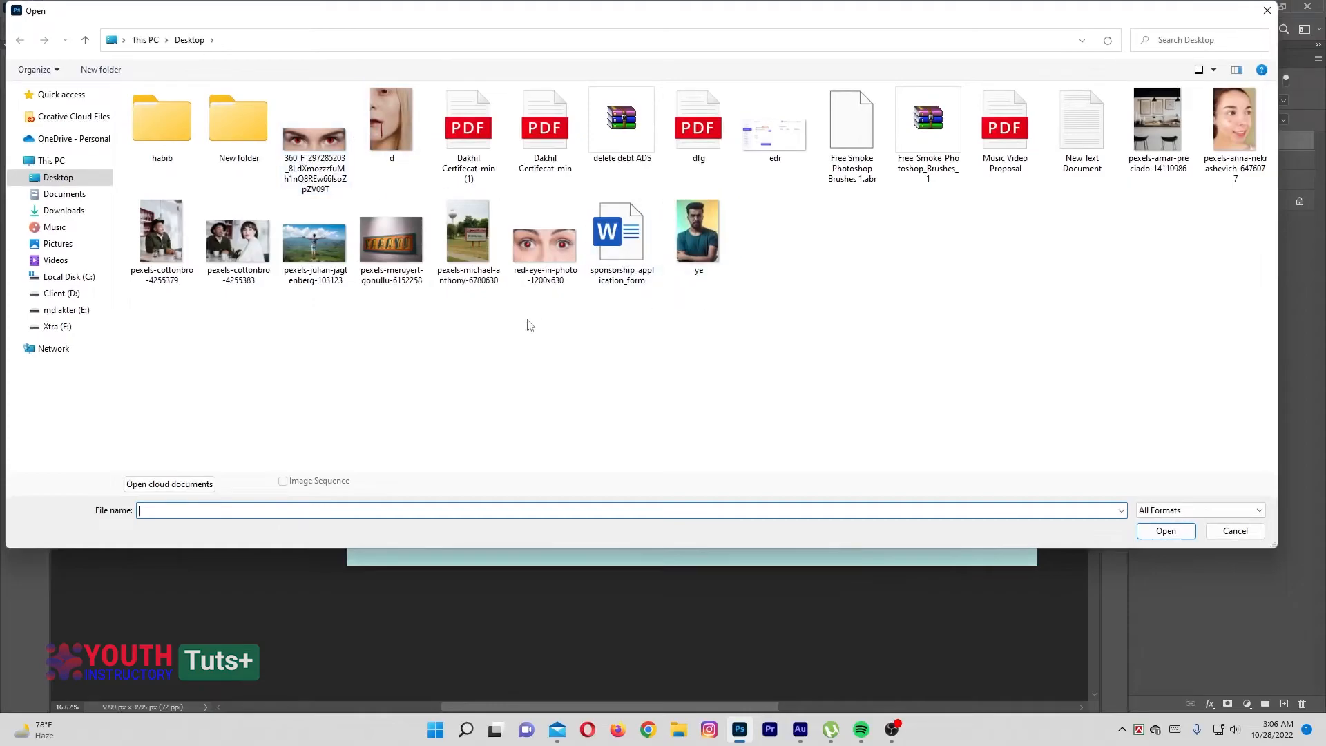
pyautogui.doubleClick(412, 257)
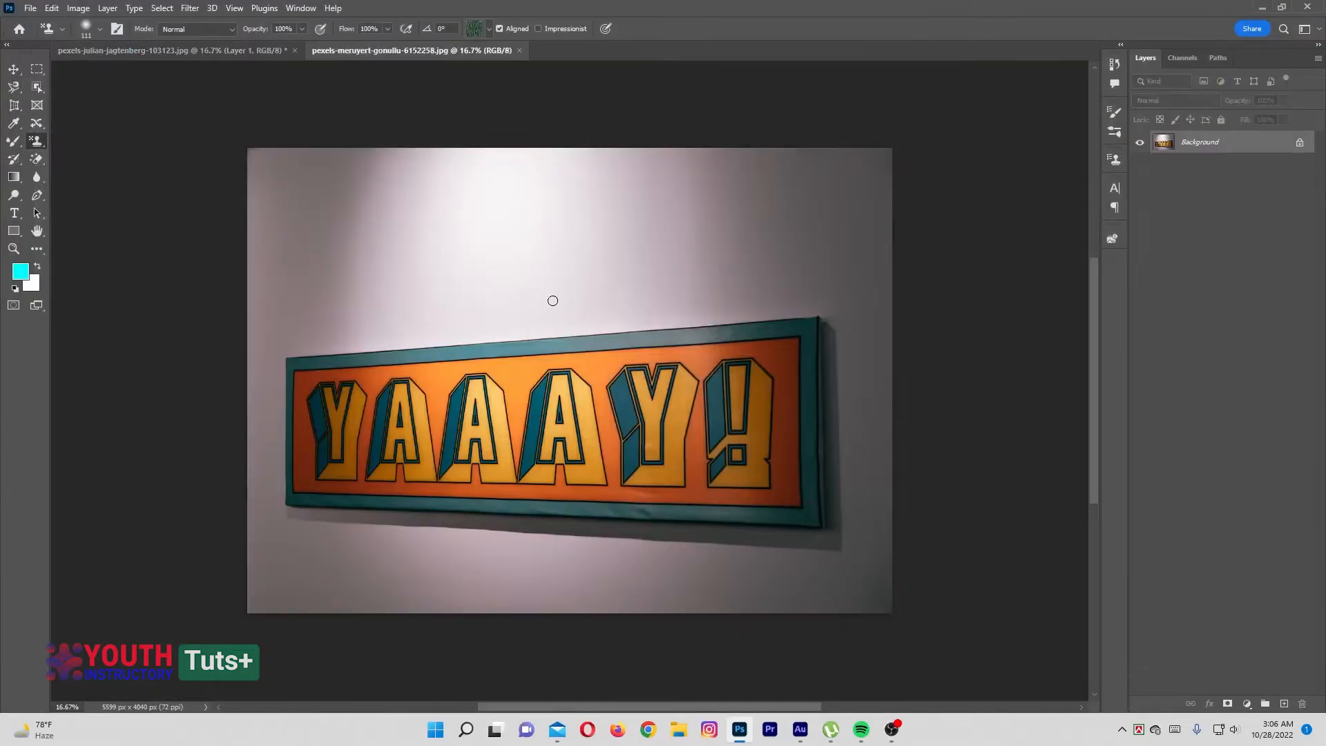
# Perspective-crop the photo to the four outer corners of the YAAAY! sign
pyautogui.click(14, 105)
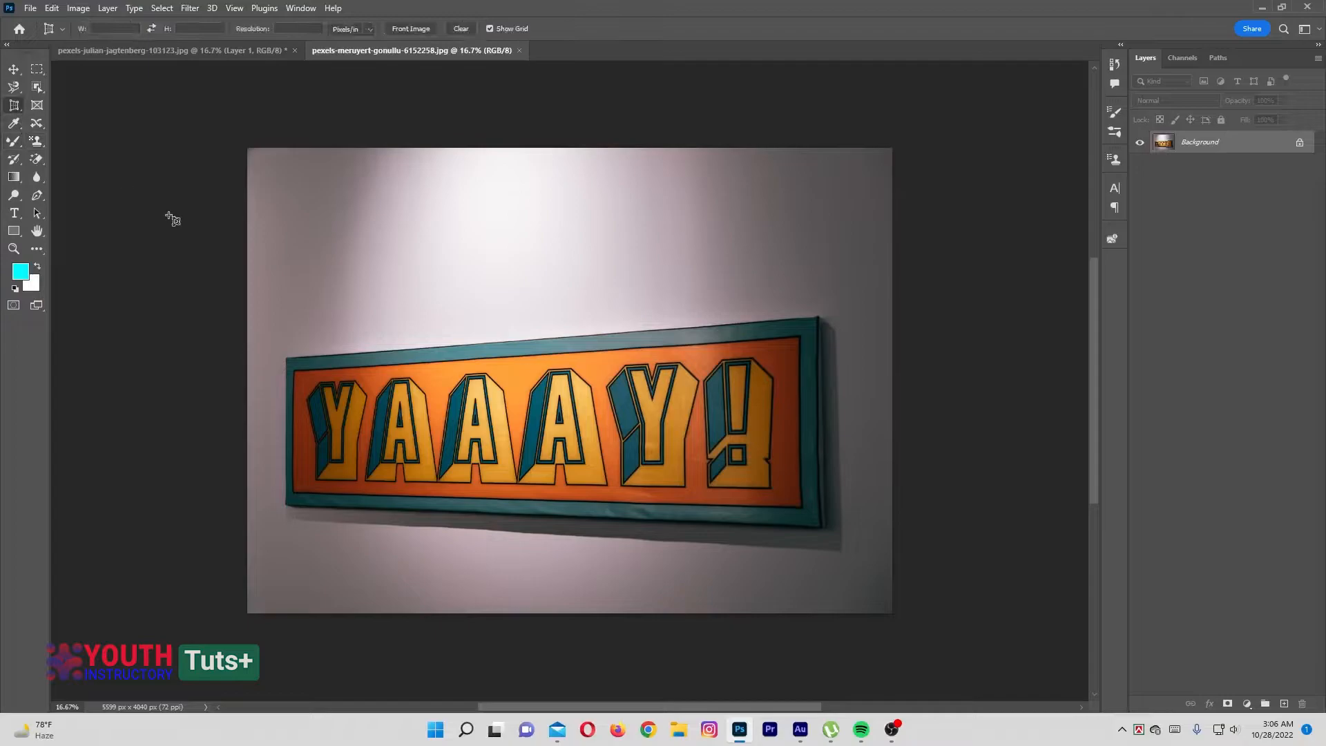
pyautogui.click(286, 358)
pyautogui.click(817, 317)
pyautogui.click(819, 525)
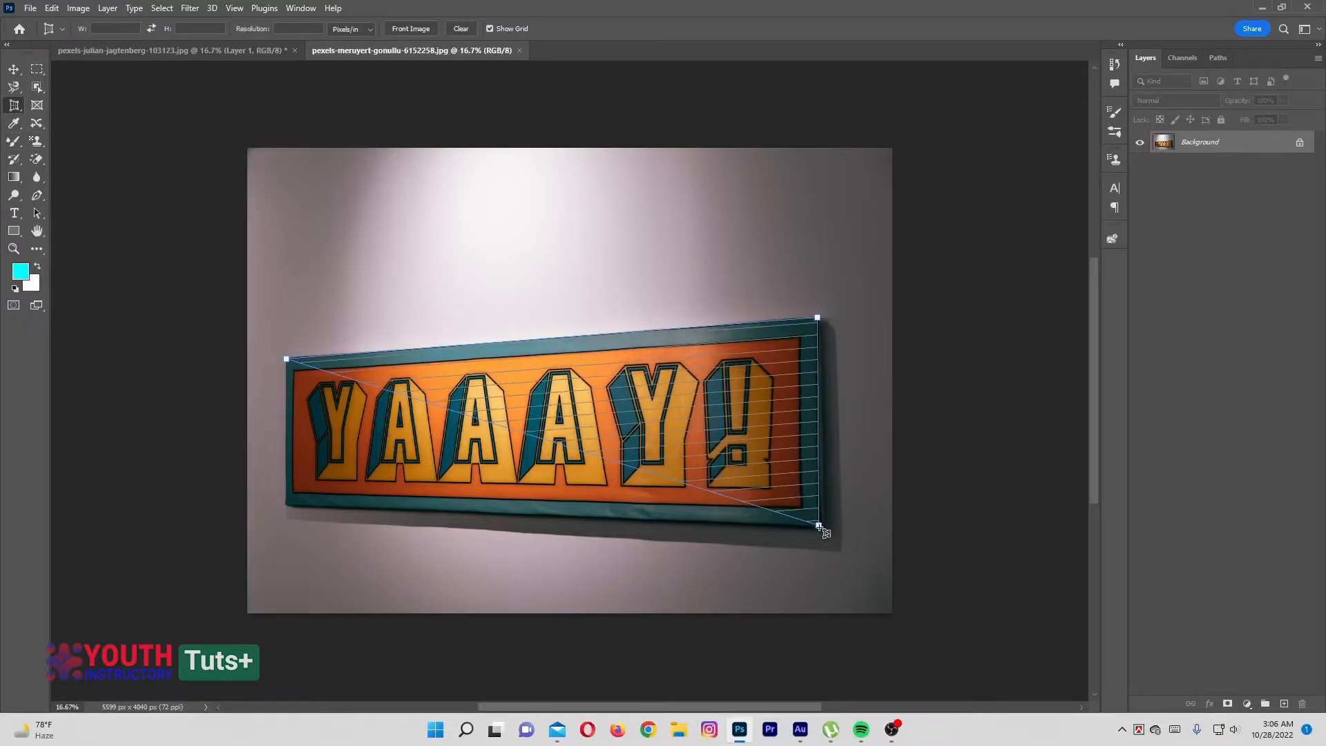
pyautogui.click(288, 505)
pyautogui.click(288, 504)
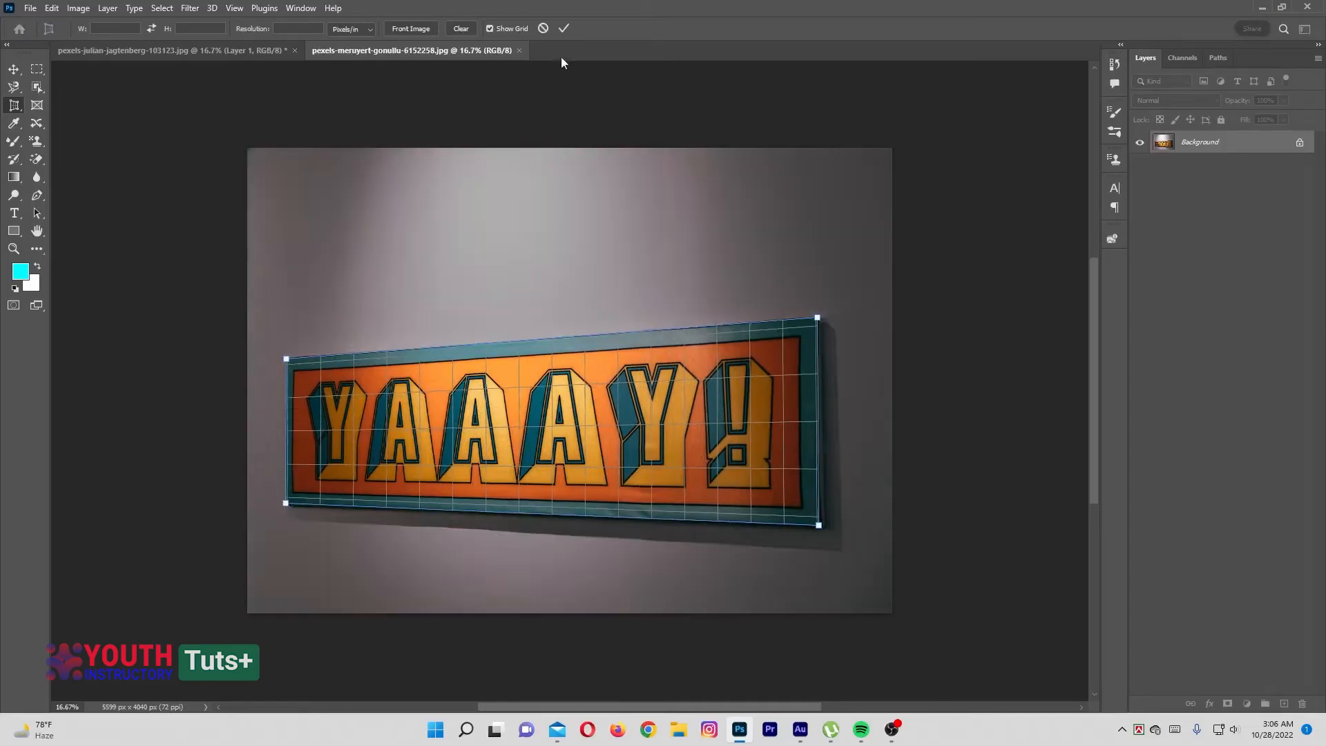
pyautogui.click(567, 27)
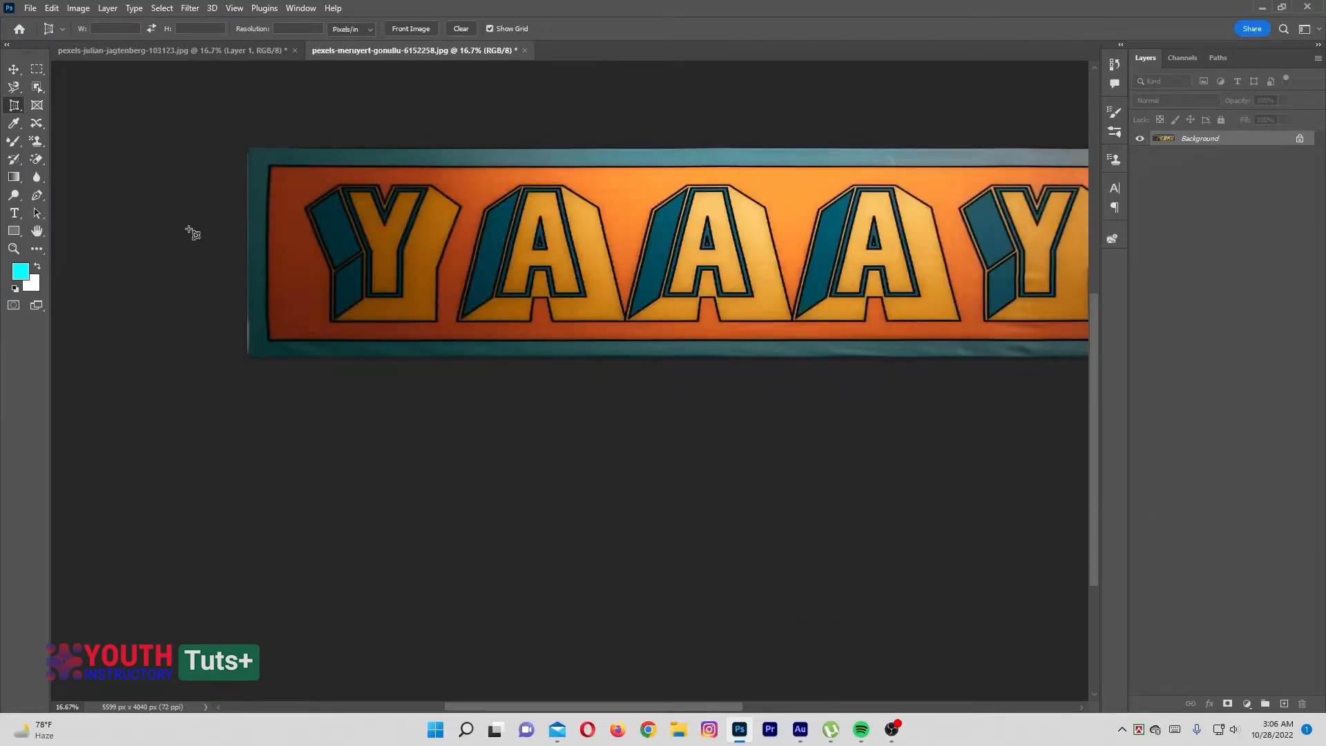
# Unlock the cropped sign's background layer and define the image as a pattern under its suggested name
pyautogui.click(37, 231)
pyautogui.moveTo(667, 234); pyautogui.dragTo(501, 305)
pyautogui.click(14, 69)
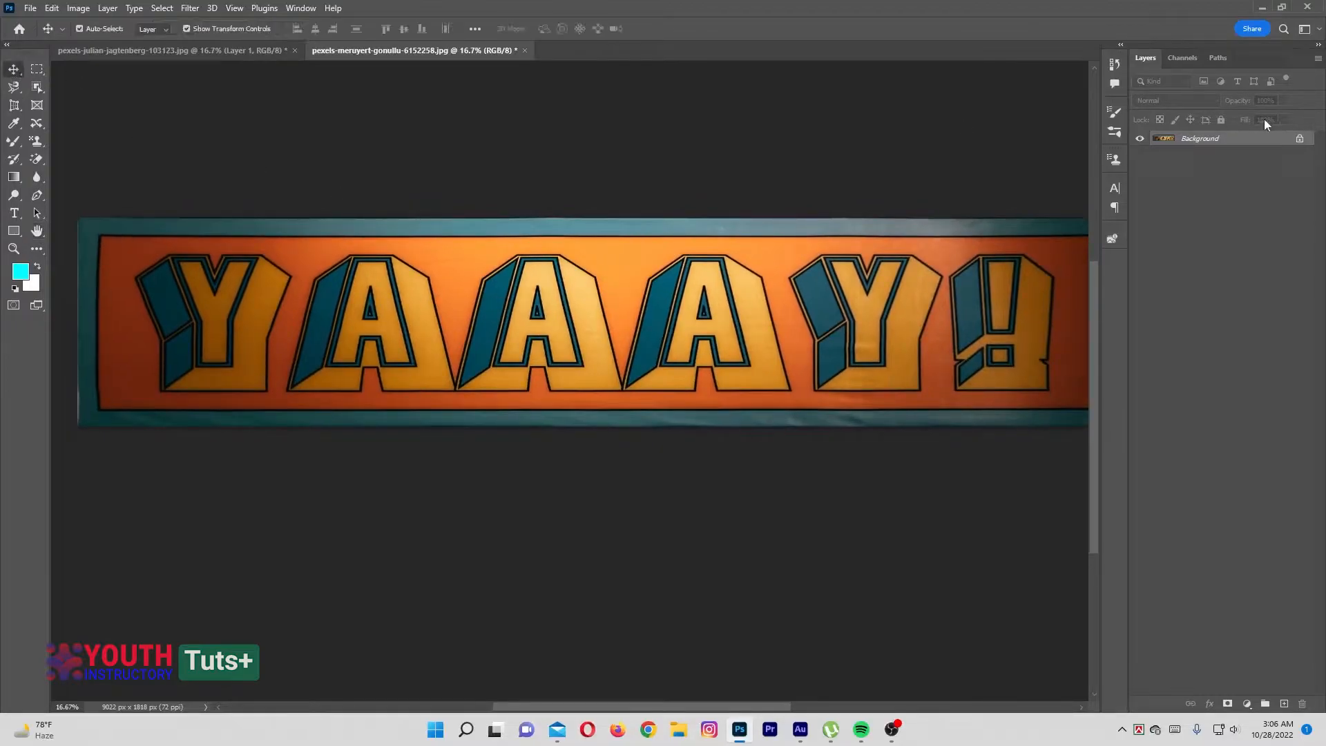
pyautogui.click(1301, 139)
pyautogui.click(52, 8)
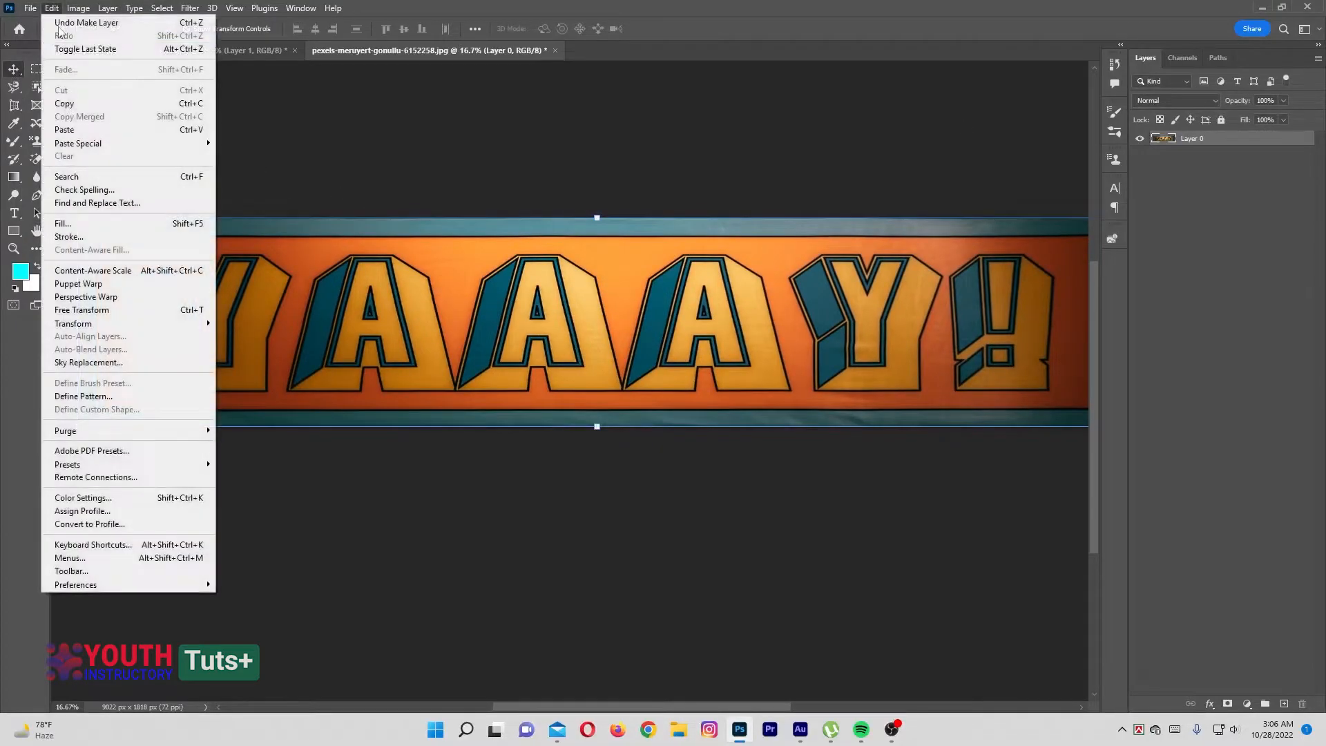
pyautogui.click(118, 398)
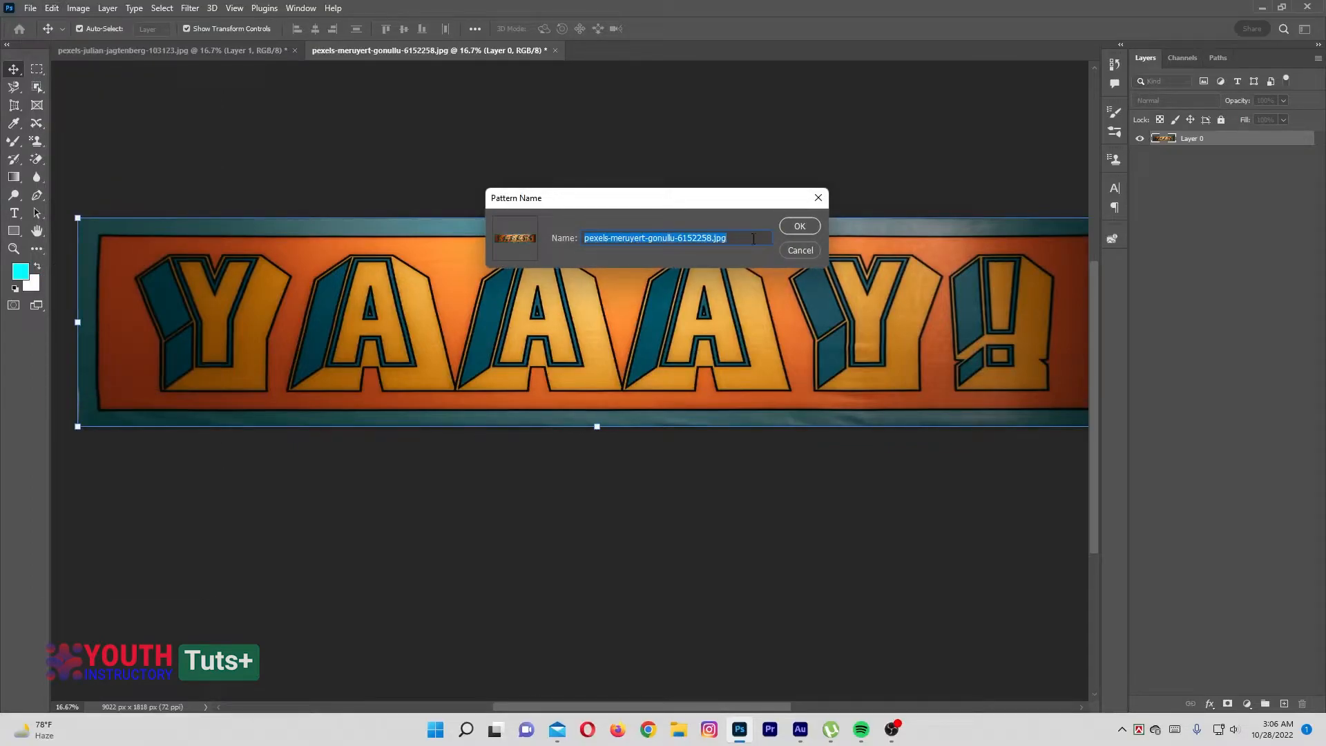
pyautogui.click(799, 228)
# Return to the landscape document and add a pattern fill layer on top using the custom YAAAY! sign pattern
pyautogui.click(224, 51)
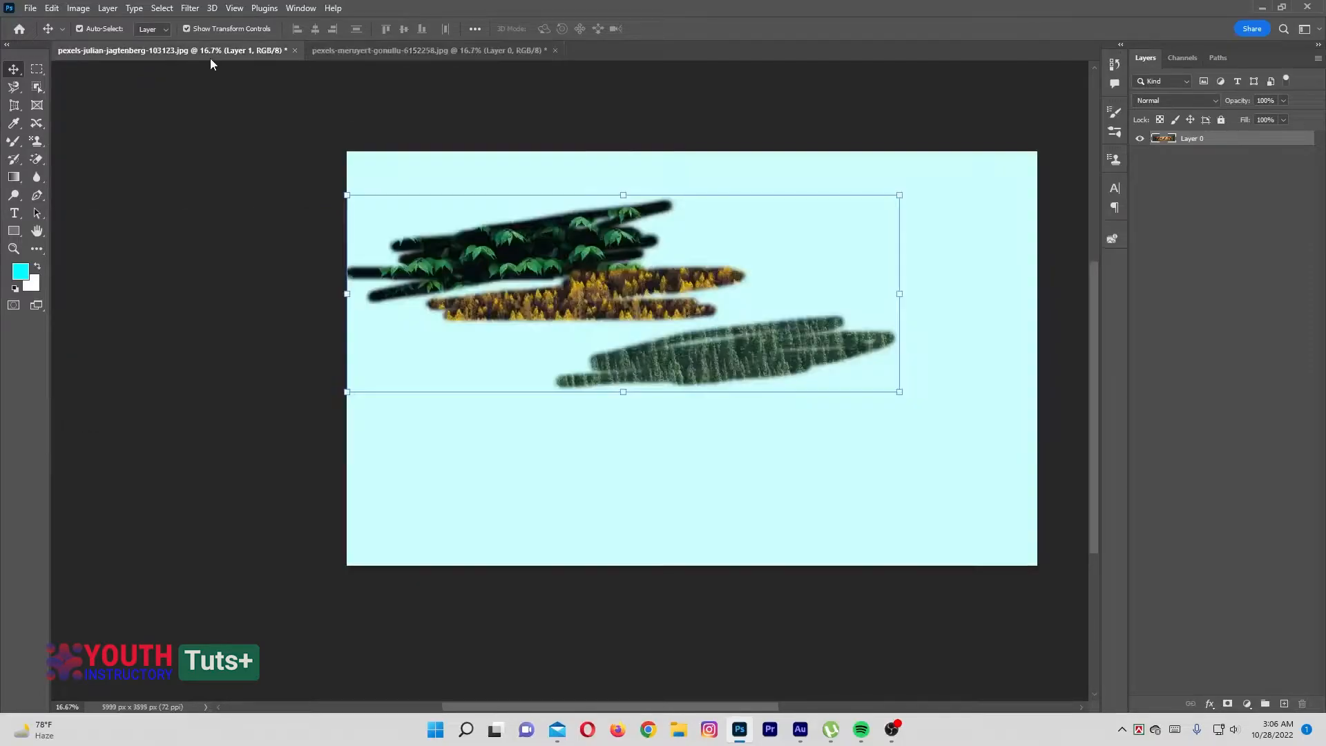
pyautogui.click(312, 354)
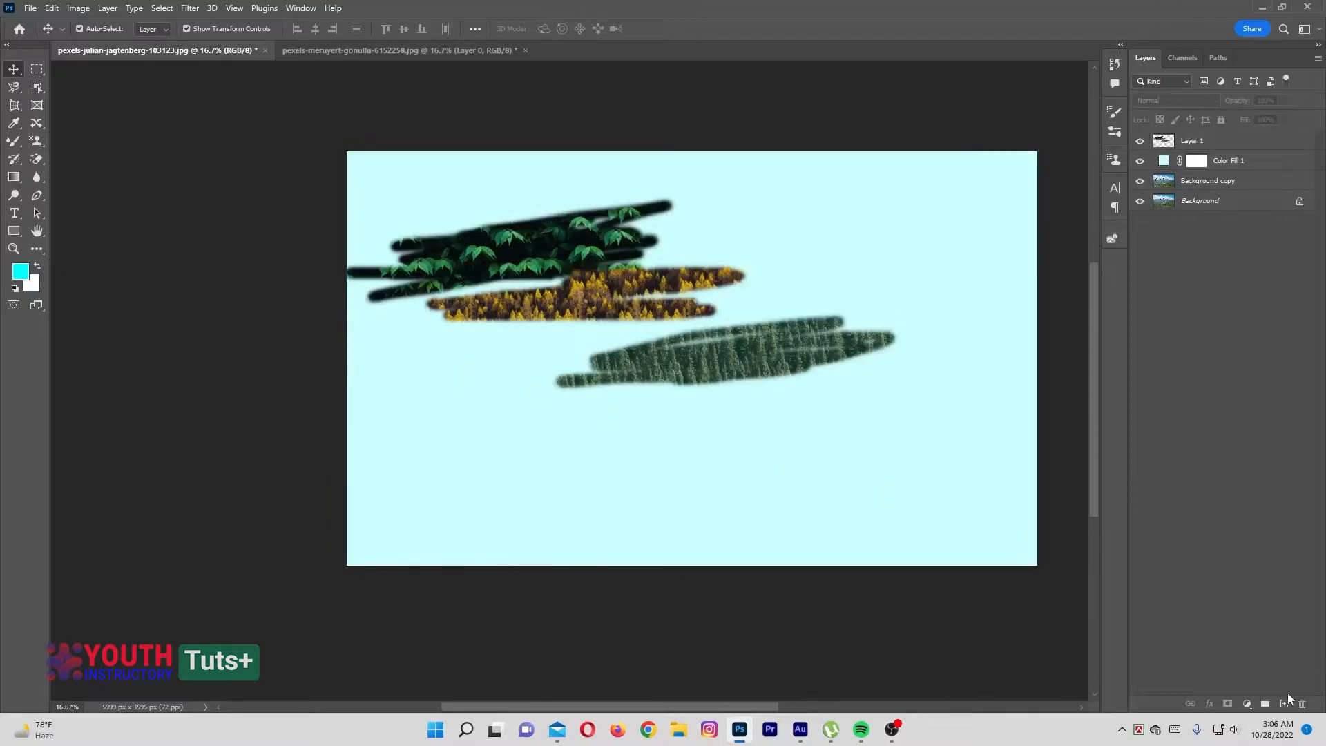
pyautogui.click(1248, 706)
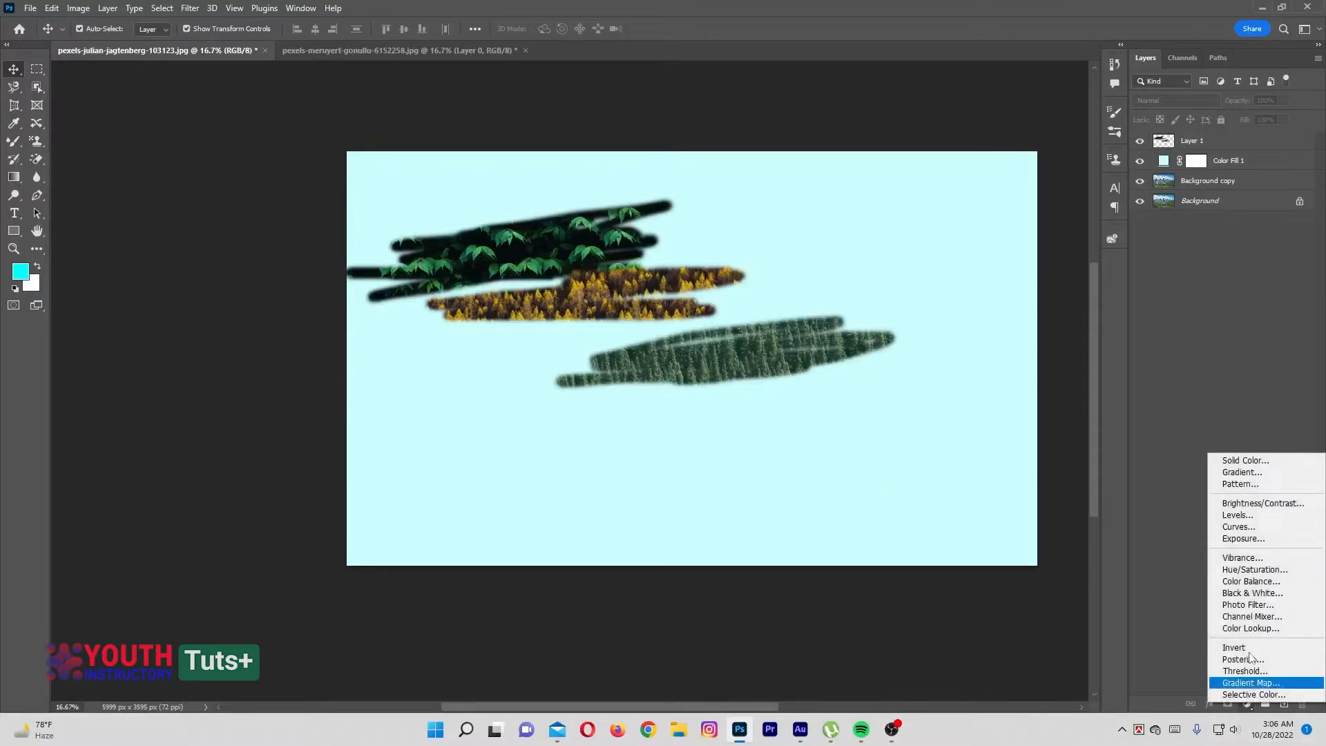
pyautogui.click(1246, 485)
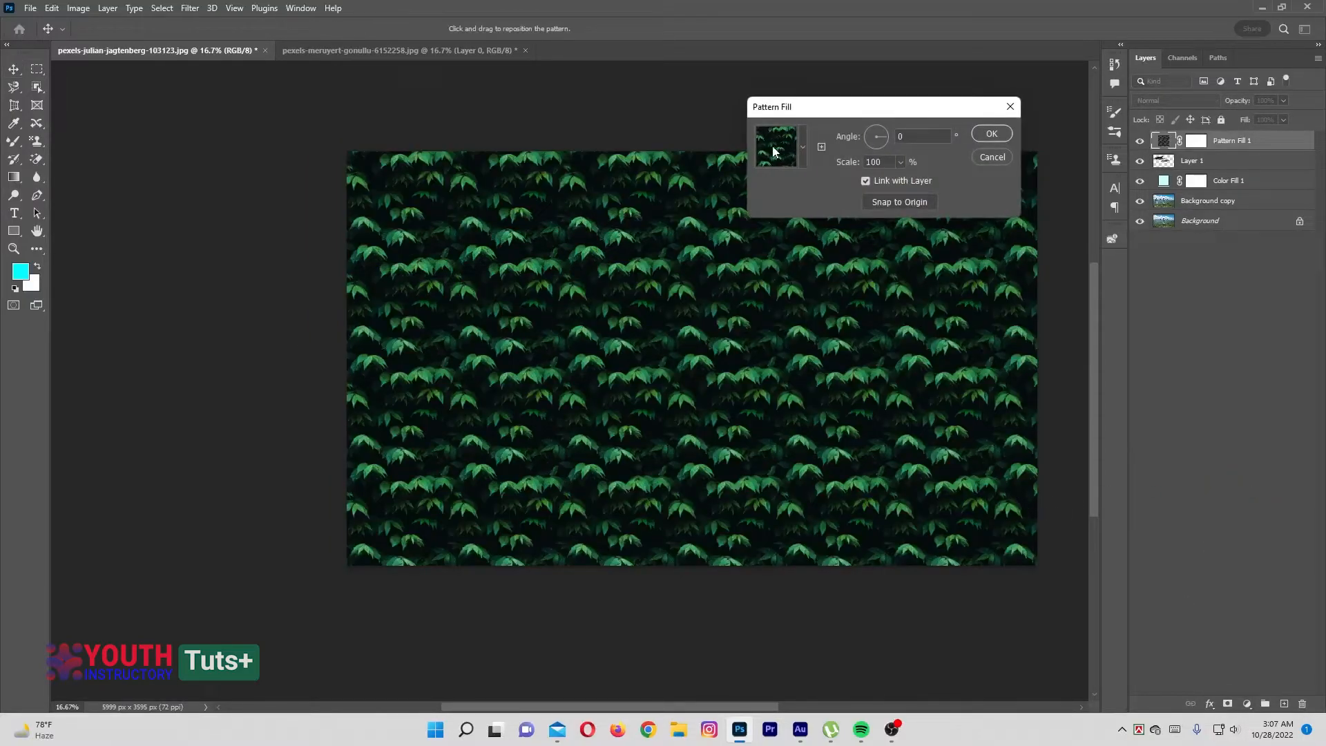
pyautogui.click(802, 147)
pyautogui.scroll(-3, 733, 255)
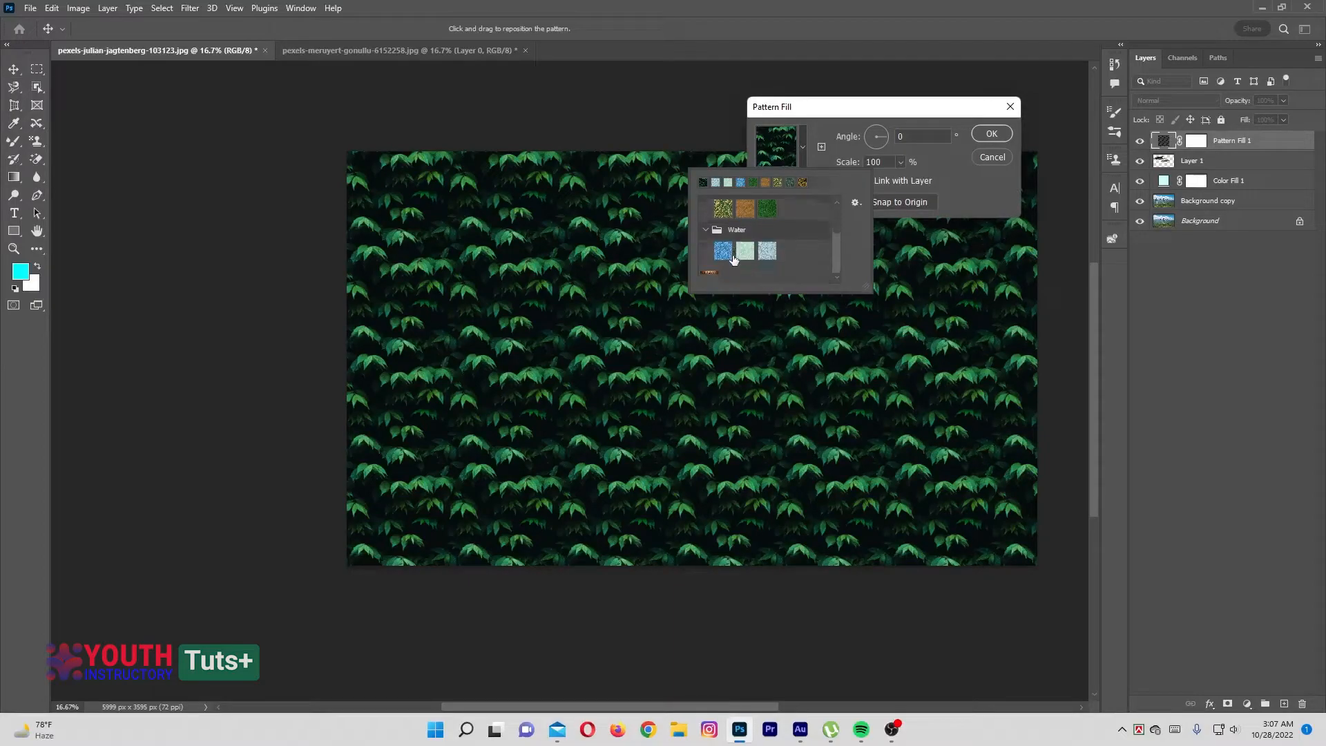
pyautogui.click(717, 276)
pyautogui.click(830, 123)
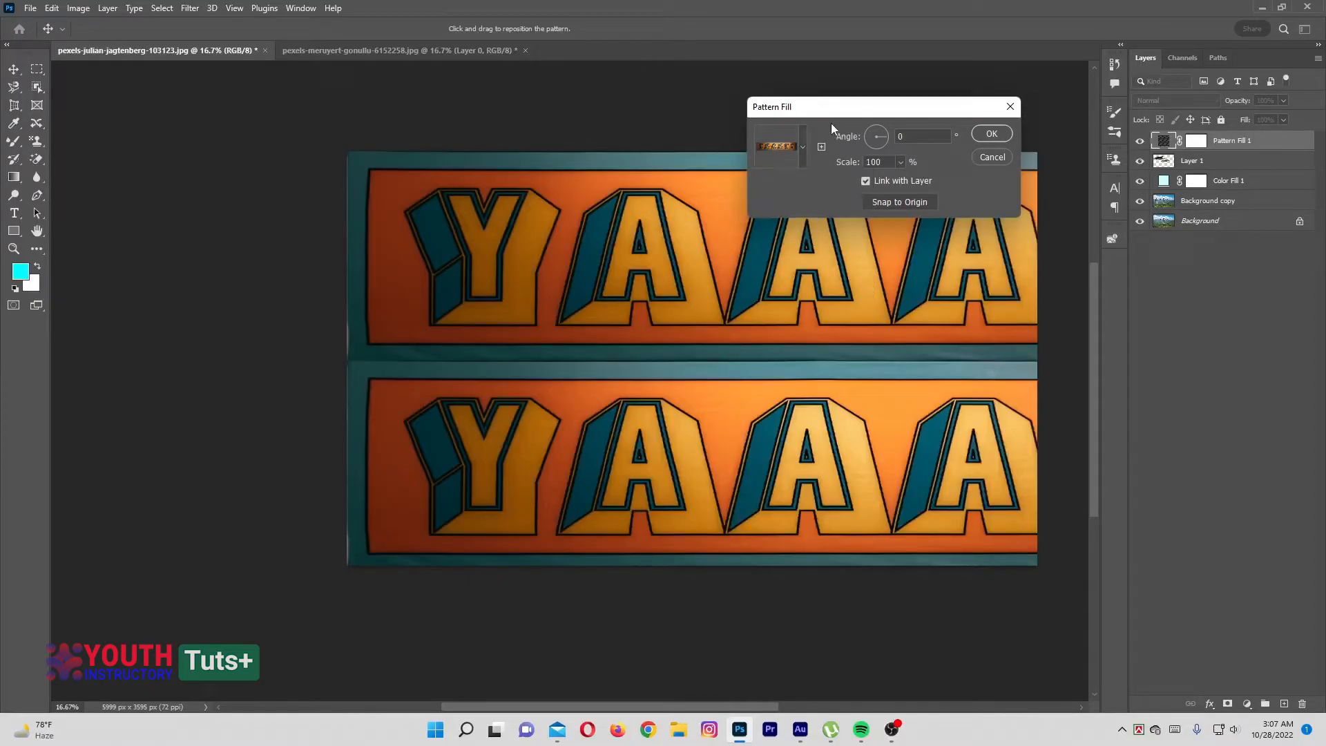
# Scale the YAAAY! sign pattern fill to 2%, rotate it to a diagonal angle and apply the fill
pyautogui.moveTo(818, 107)
pyautogui.mouseDown()
pyautogui.moveTo(958, 113)
pyautogui.moveTo(757, 111)
pyautogui.moveTo(841, 105)
pyautogui.mouseUp()
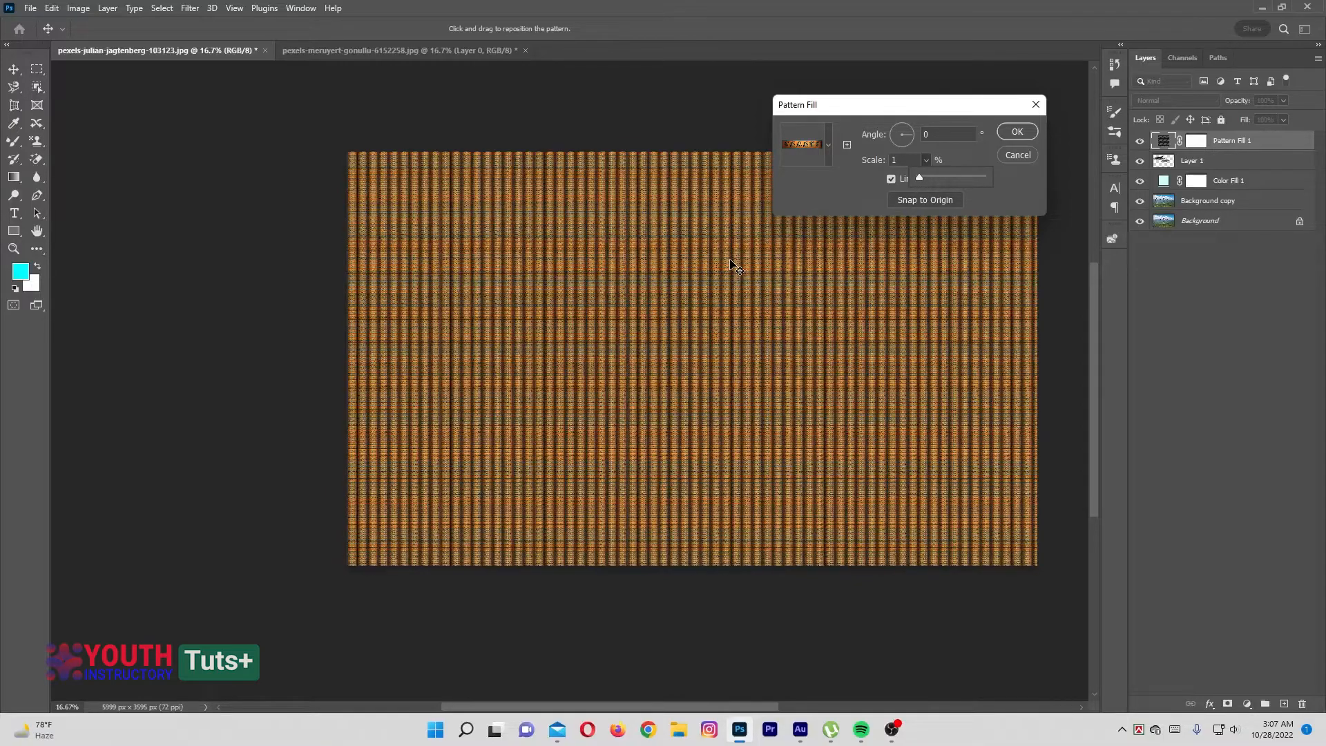
pyautogui.click(851, 116)
pyautogui.write('0')
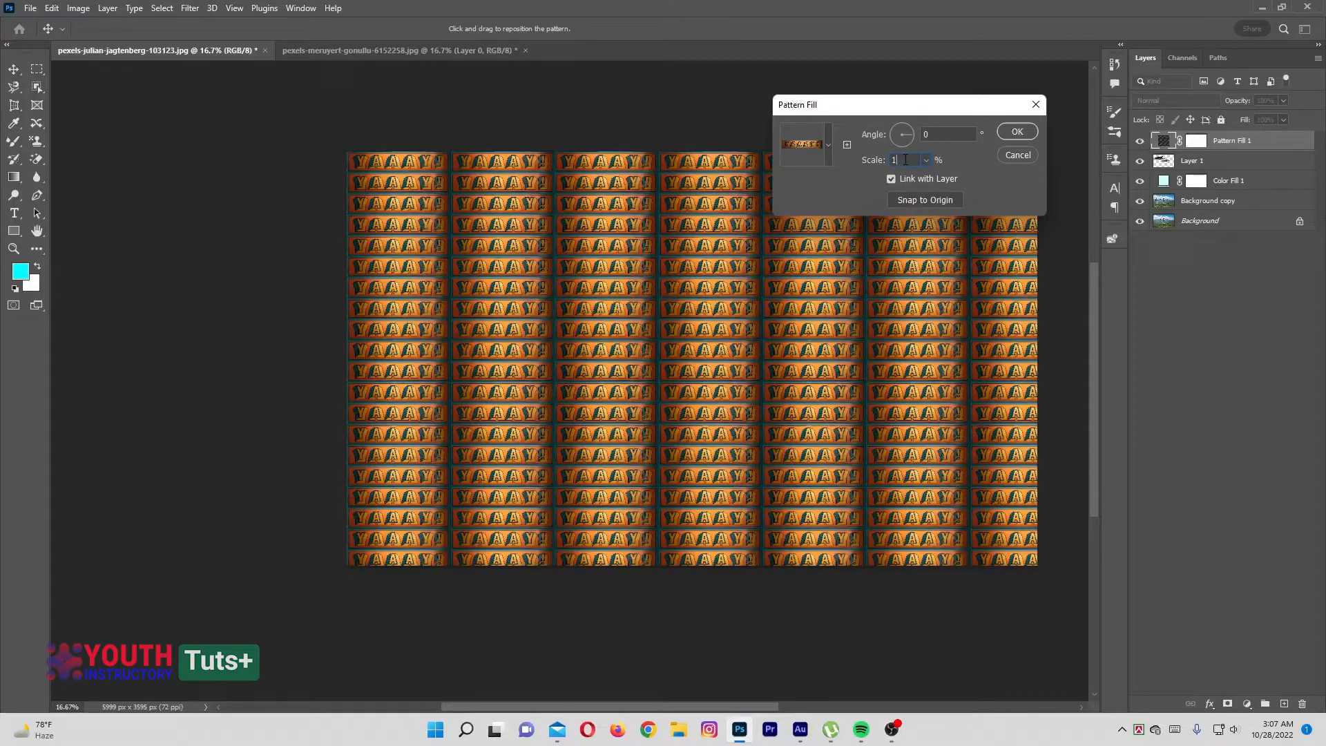
pyautogui.press('BackSpace')
pyautogui.write('5')
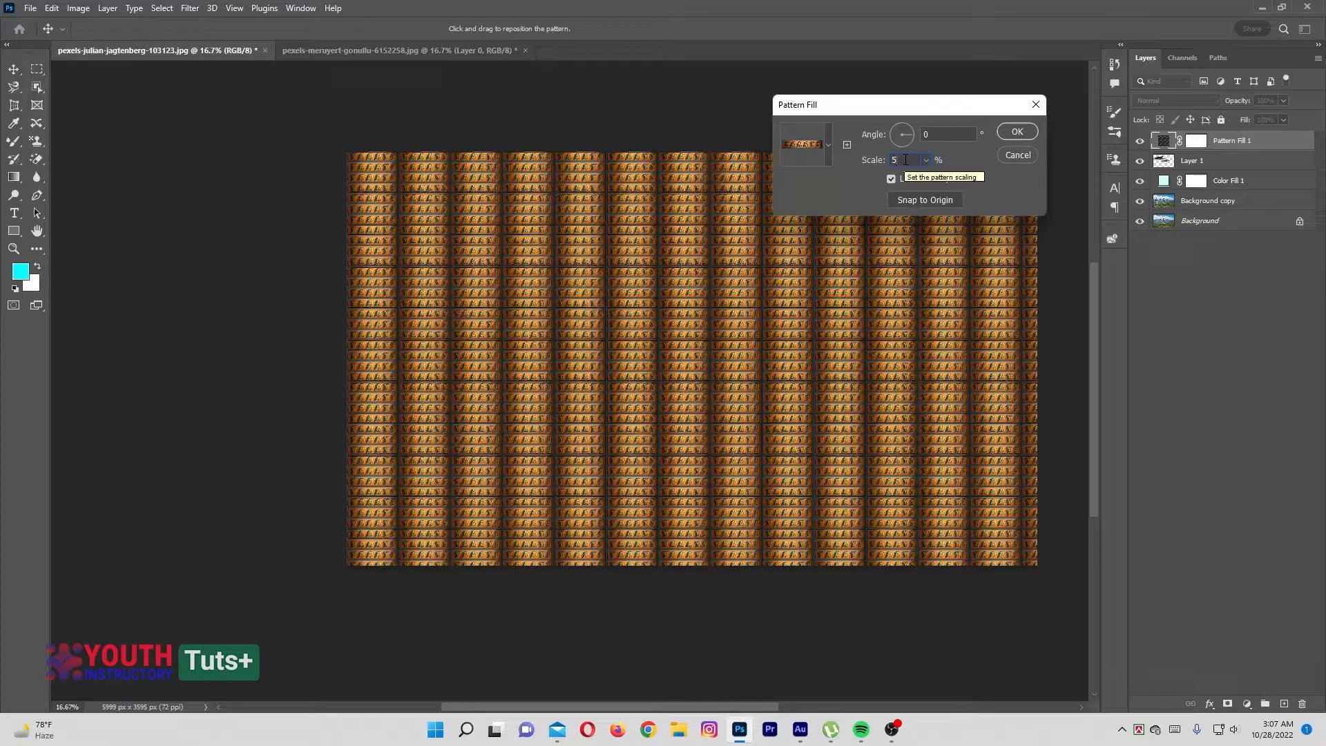
pyautogui.press('BackSpace')
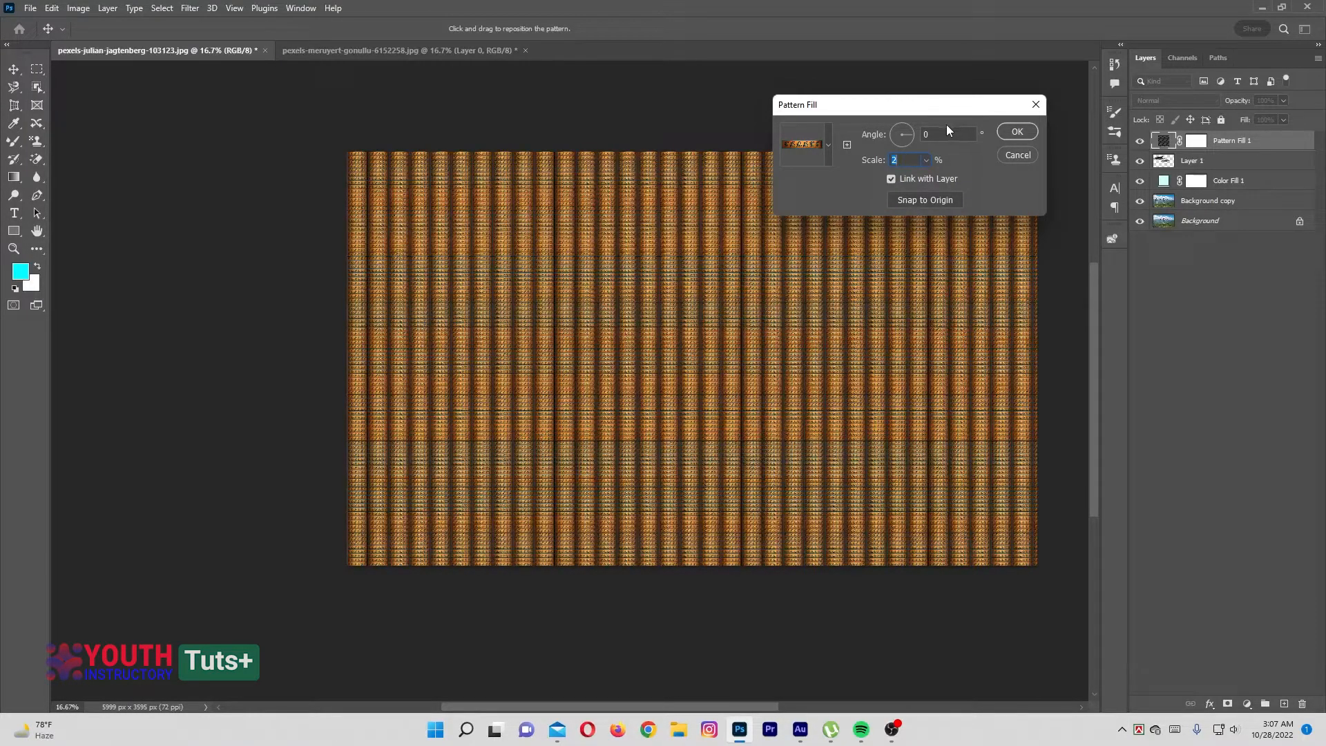
pyautogui.moveTo(913, 138); pyautogui.dragTo(909, 130)
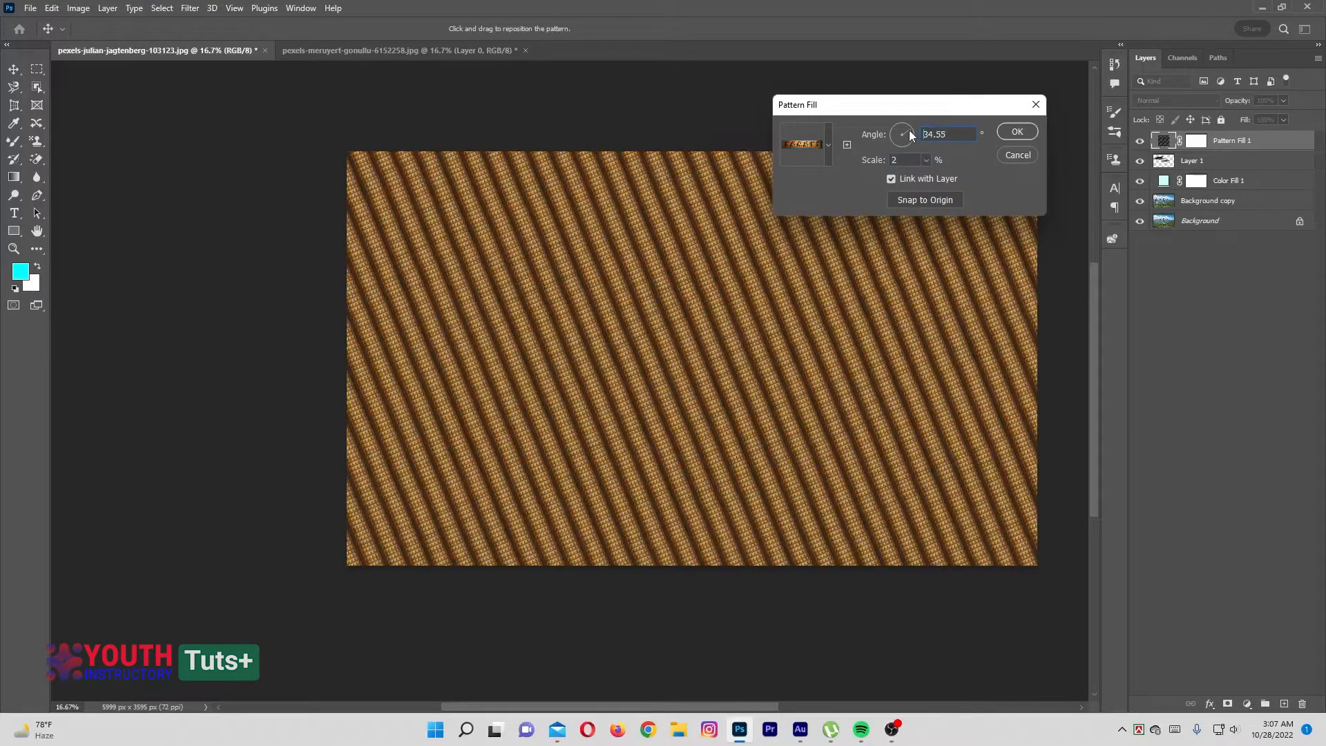
pyautogui.click(1019, 131)
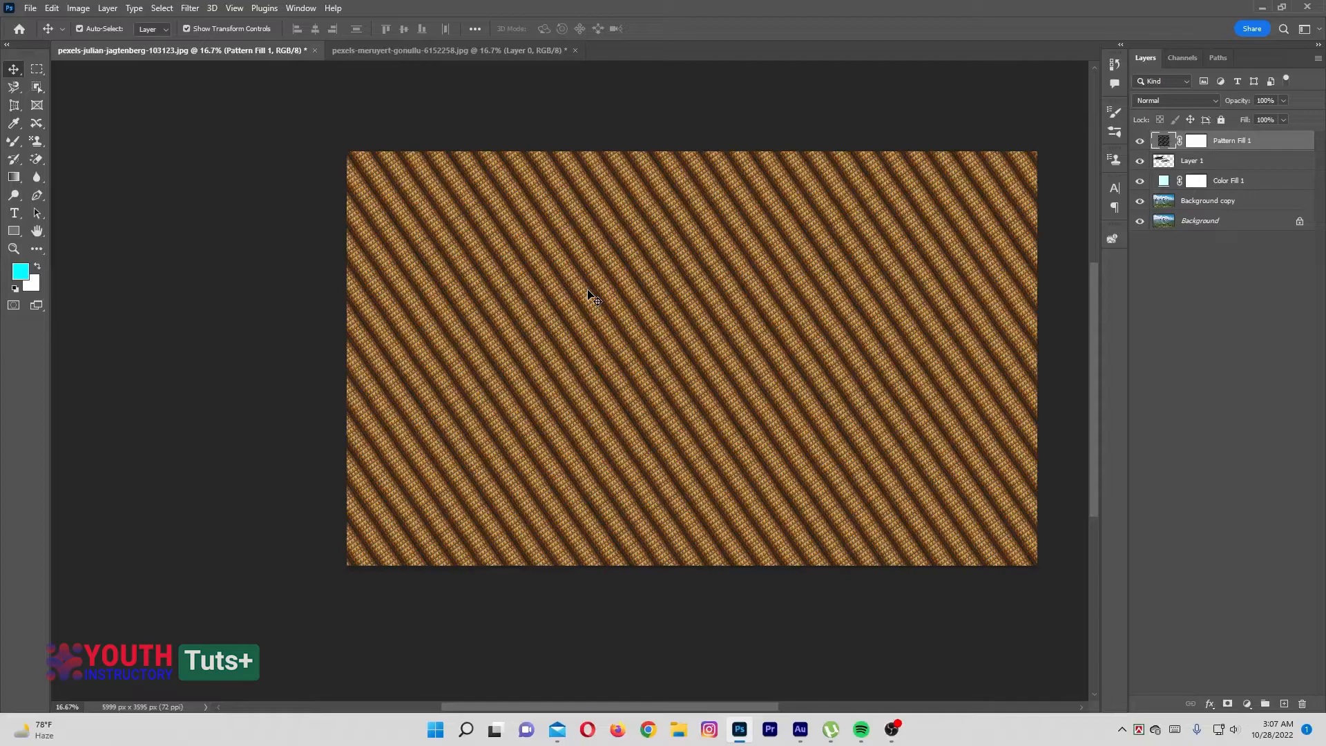
# Select the Pattern Stamp tool
pyautogui.click(36, 142)
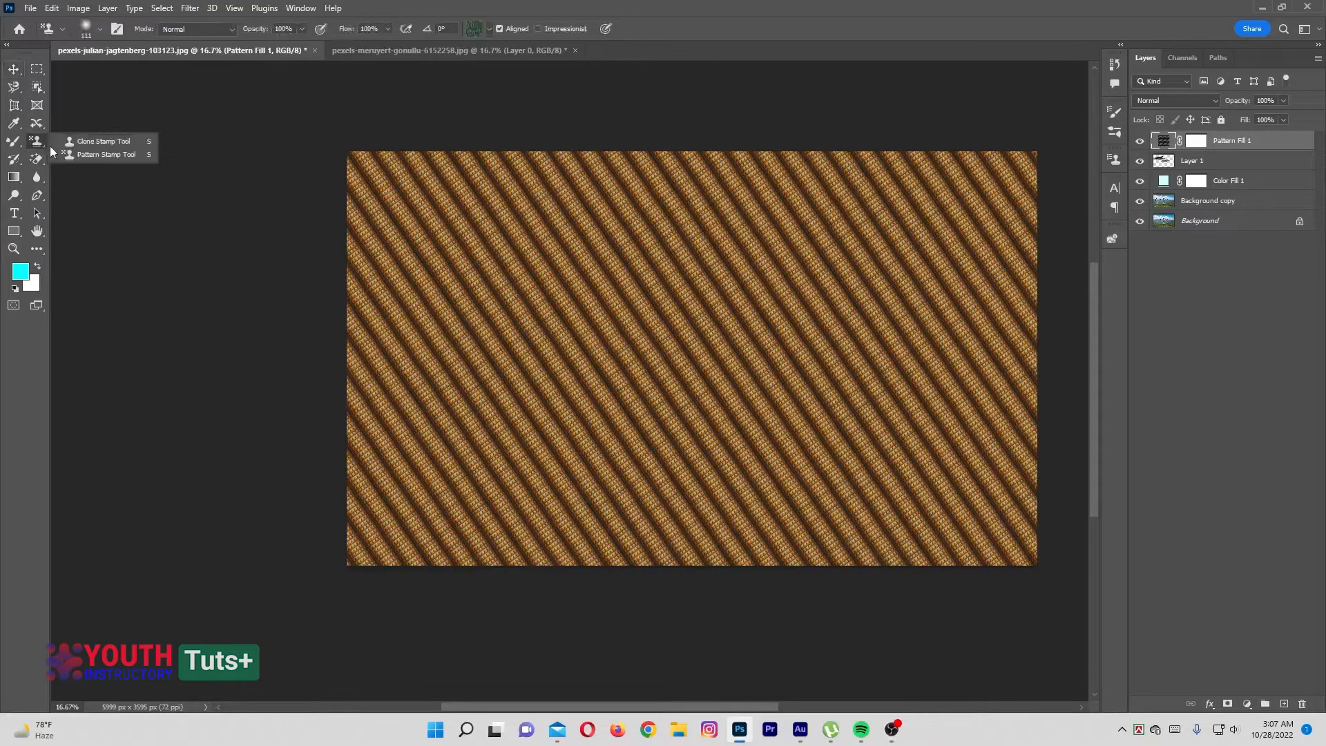
pyautogui.click(103, 155)
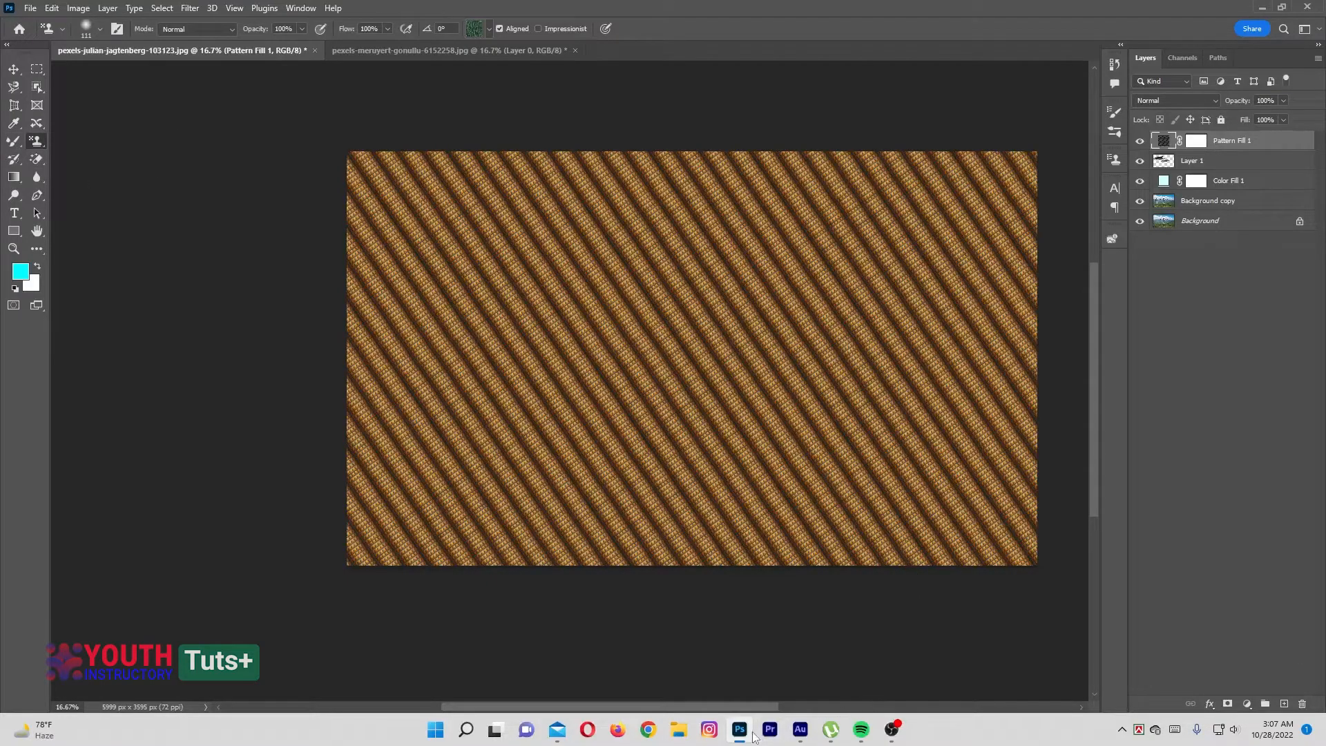
# Switch to Chrome and search Google for "pattern for photoshop"
pyautogui.click(642, 730)
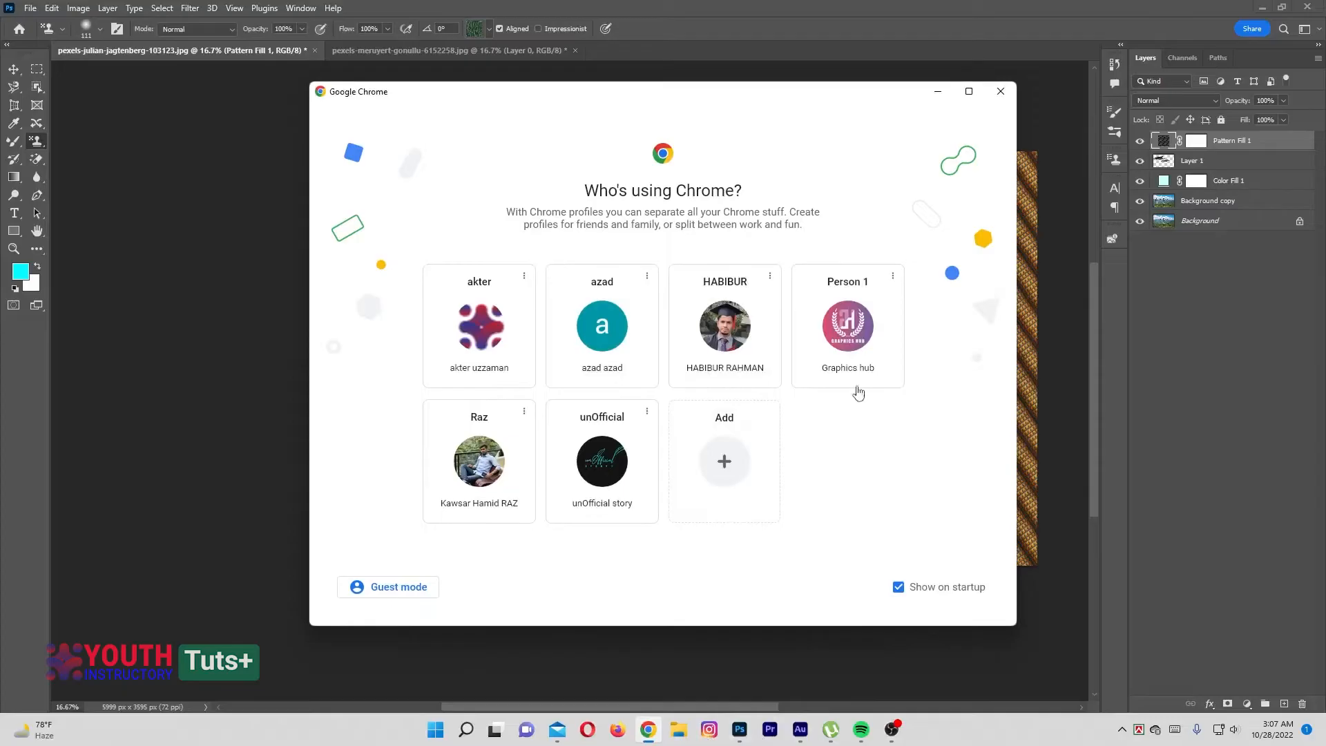
pyautogui.click(836, 353)
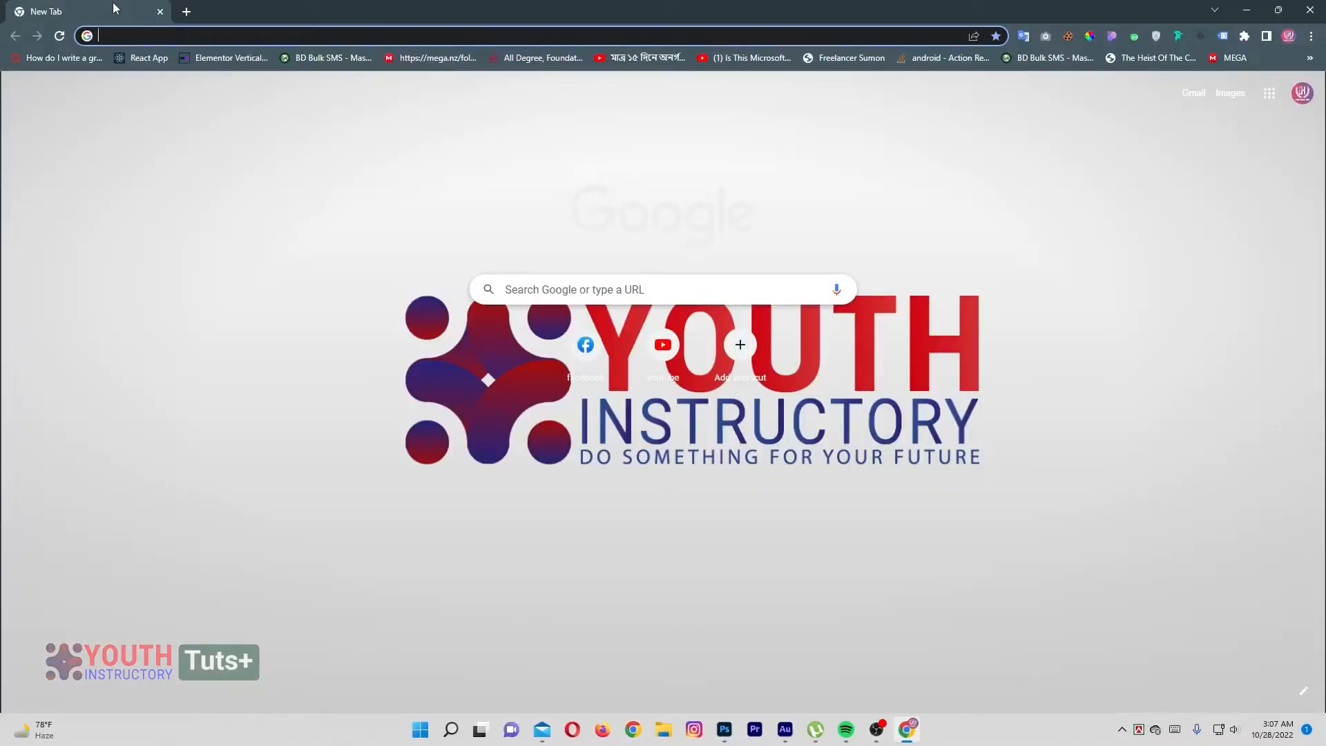
pyautogui.write('patte')
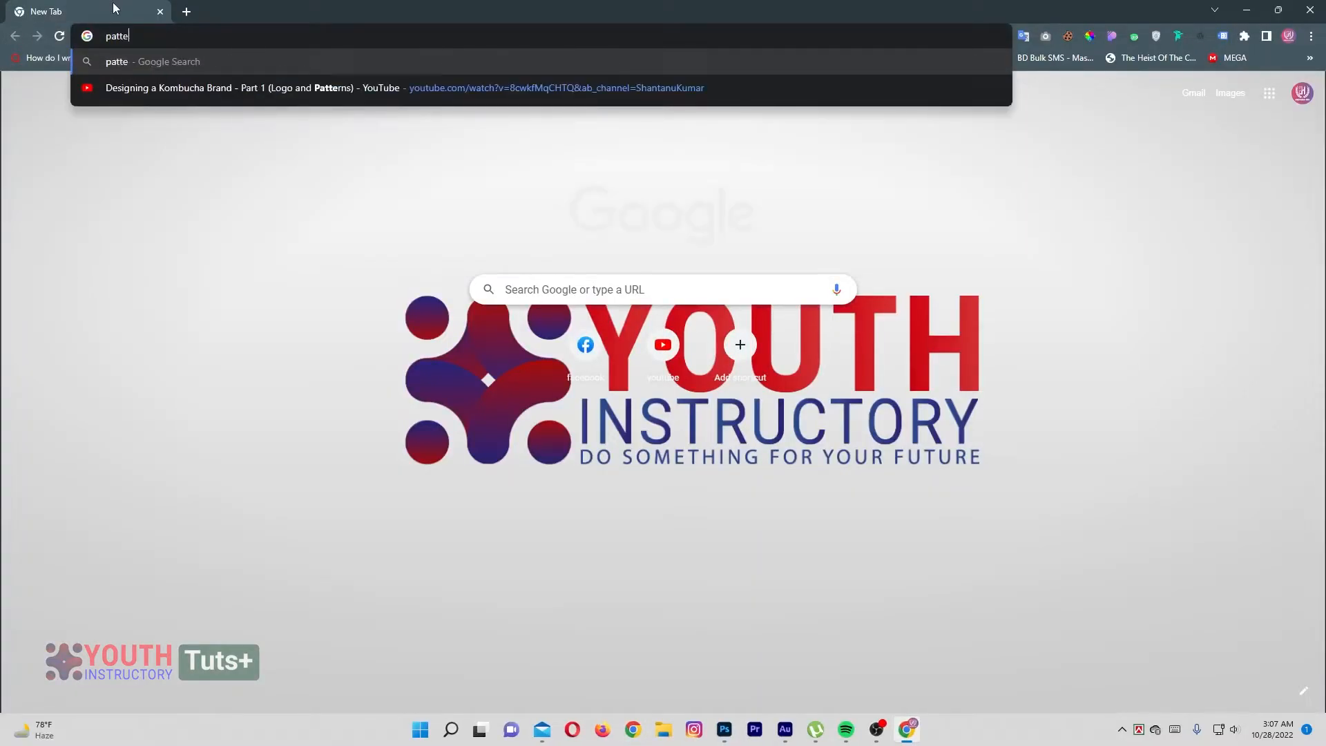
pyautogui.write('rn for p')
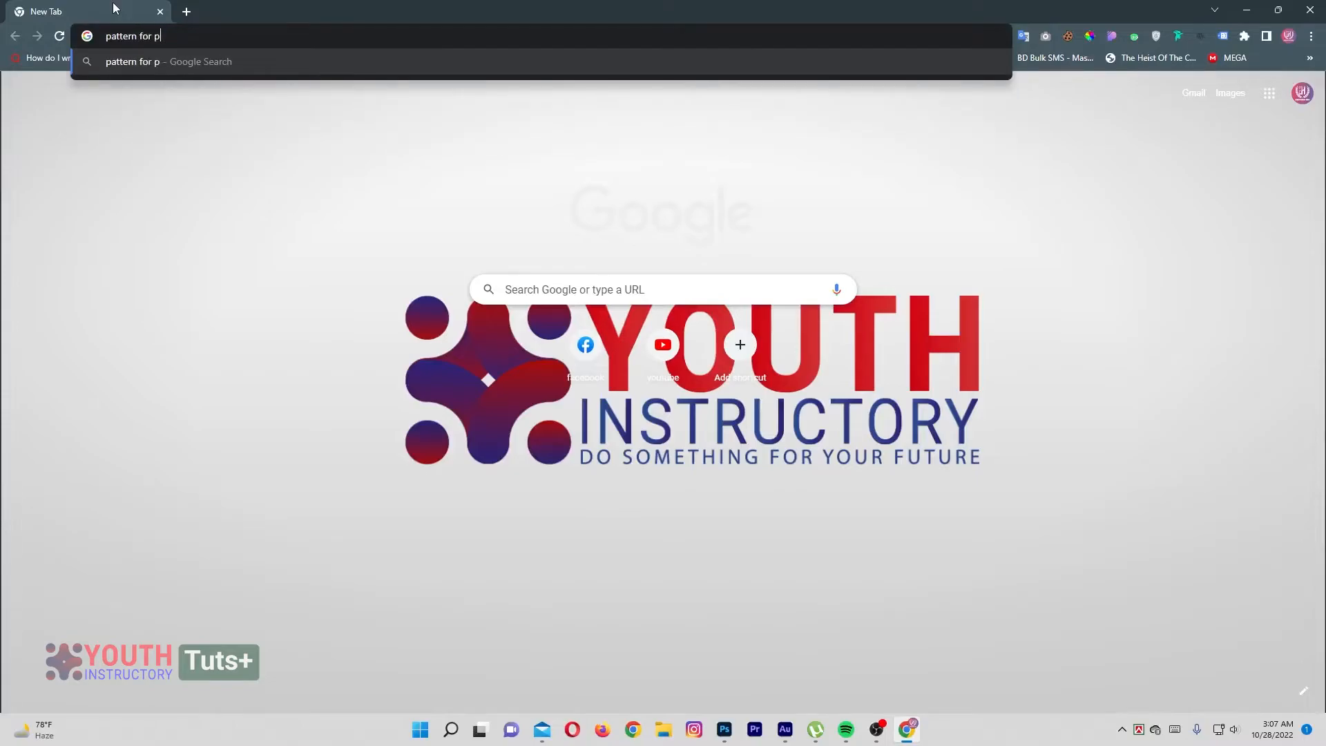
pyautogui.write('hotoshop')
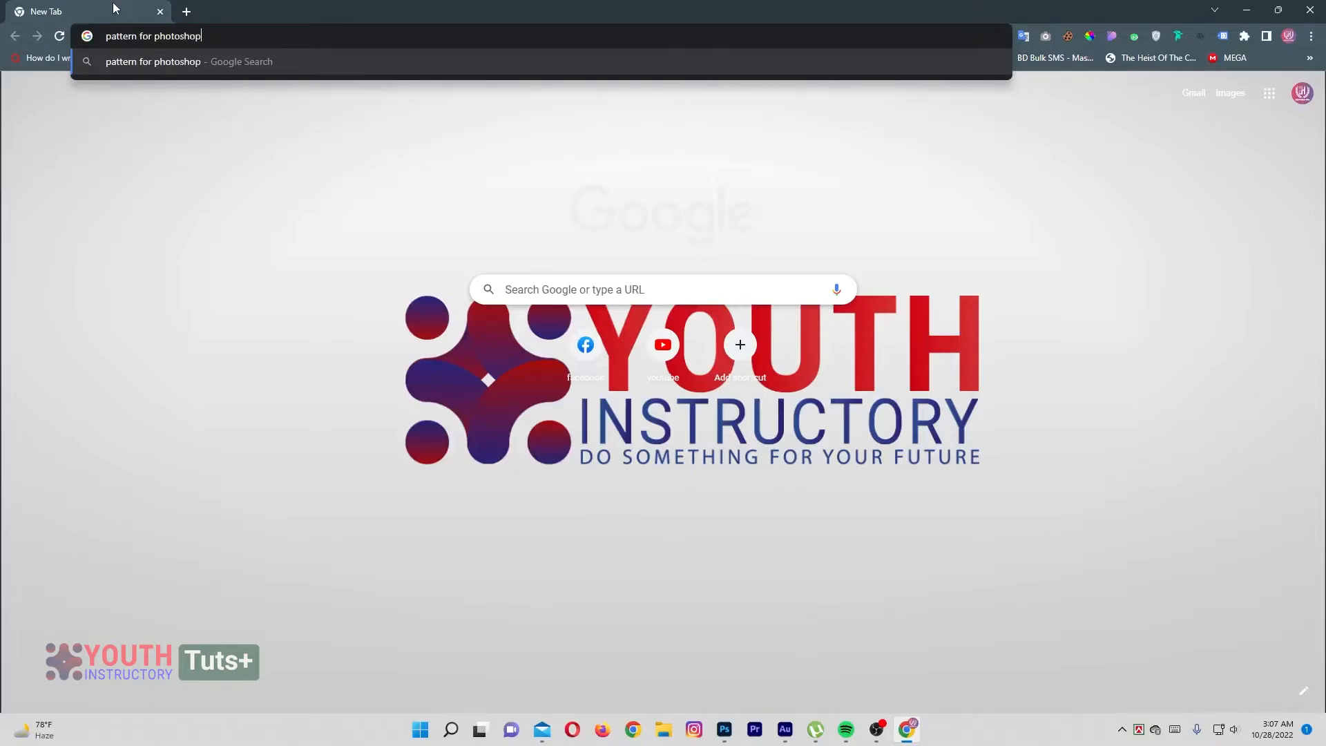
pyautogui.press('Return')
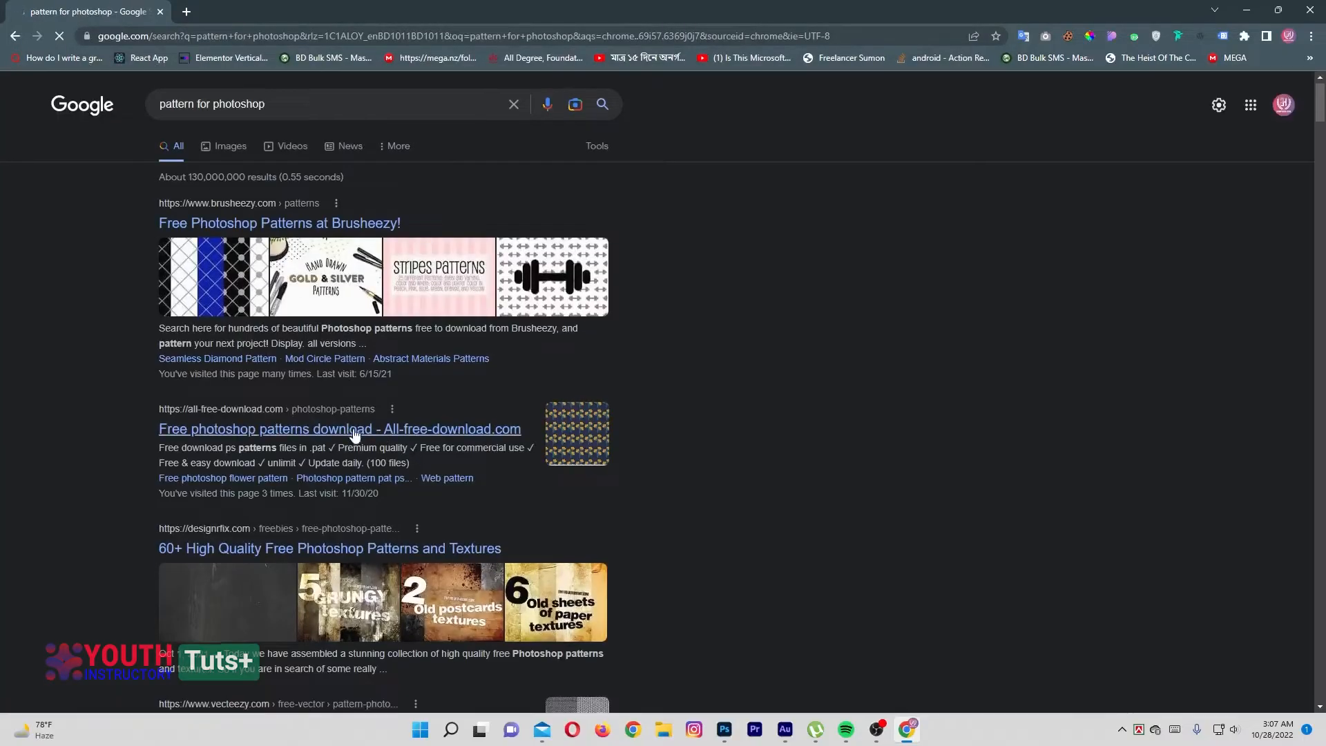
# Open the All-free-download.com Photoshop patterns page from the search results and browse its pattern thumbnails
pyautogui.scroll(-3, 245, 273)
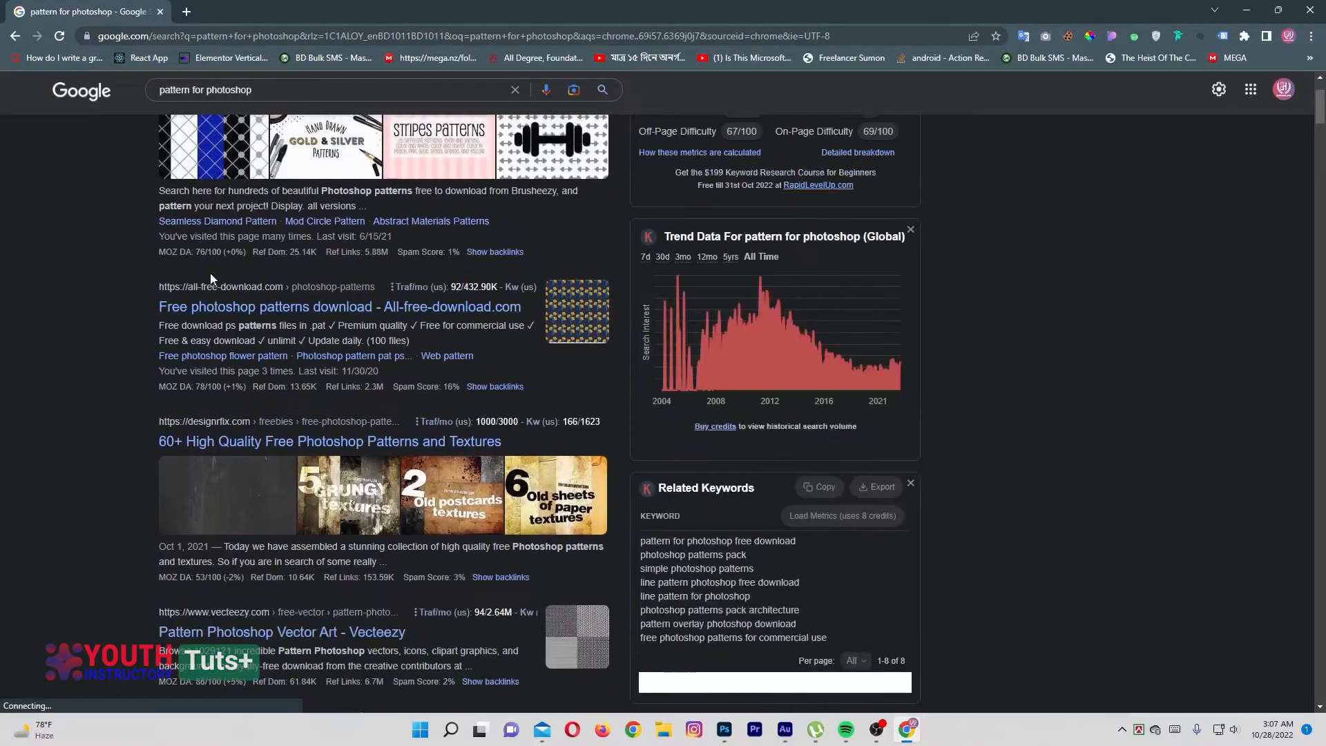
pyautogui.click(212, 306)
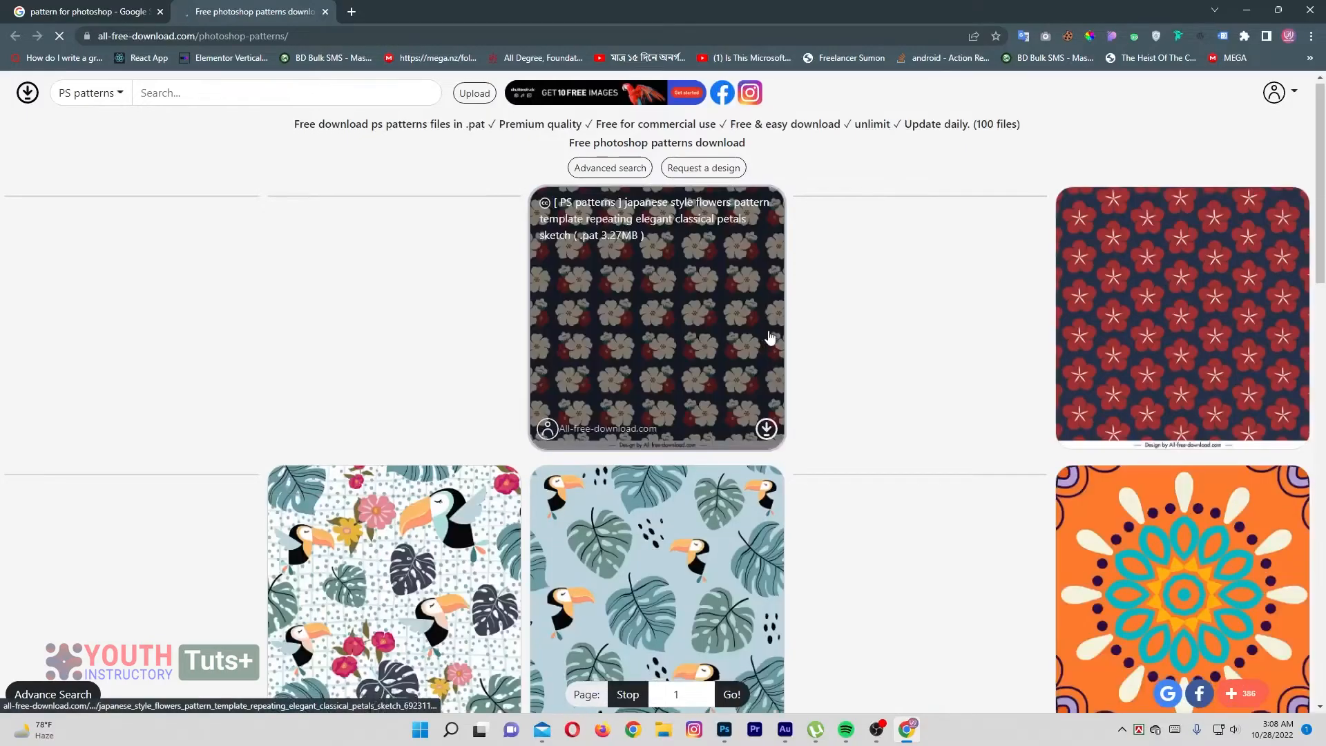
pyautogui.scroll(-5, 552, 404)
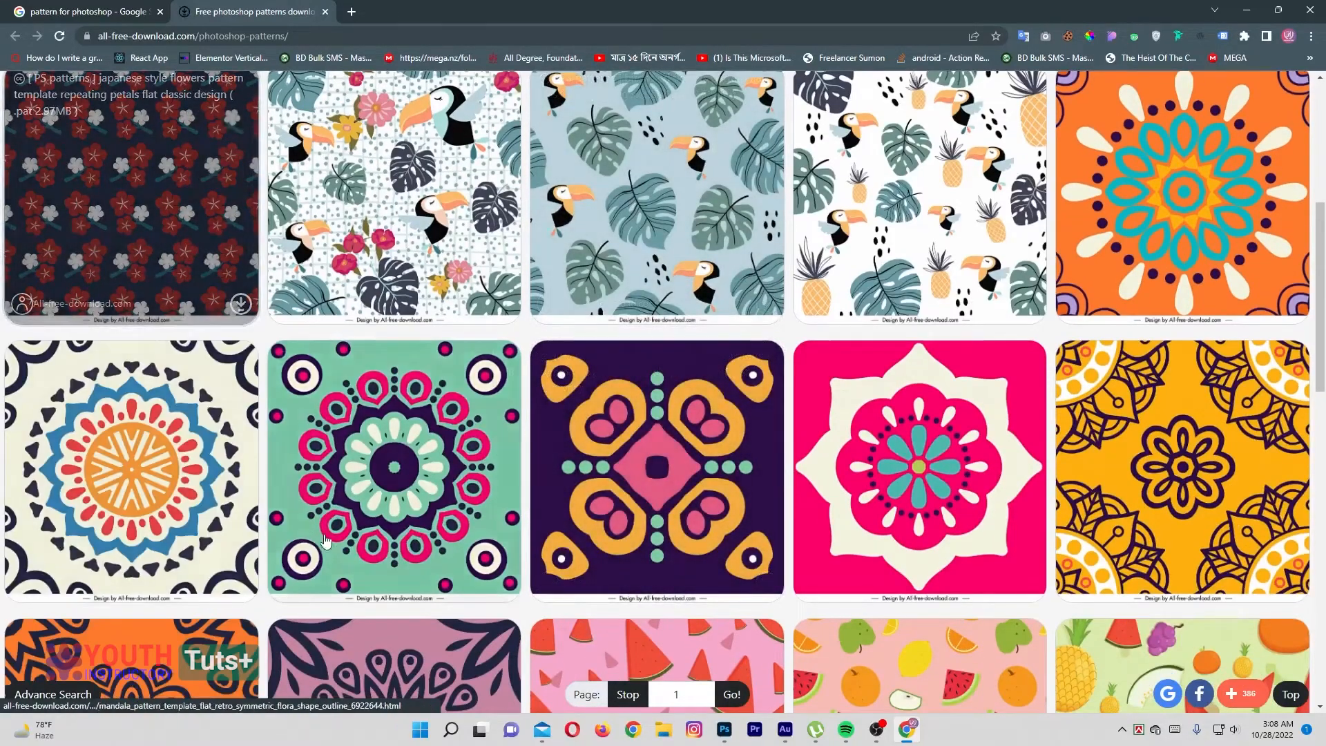
pyautogui.scroll(3, 777, 459)
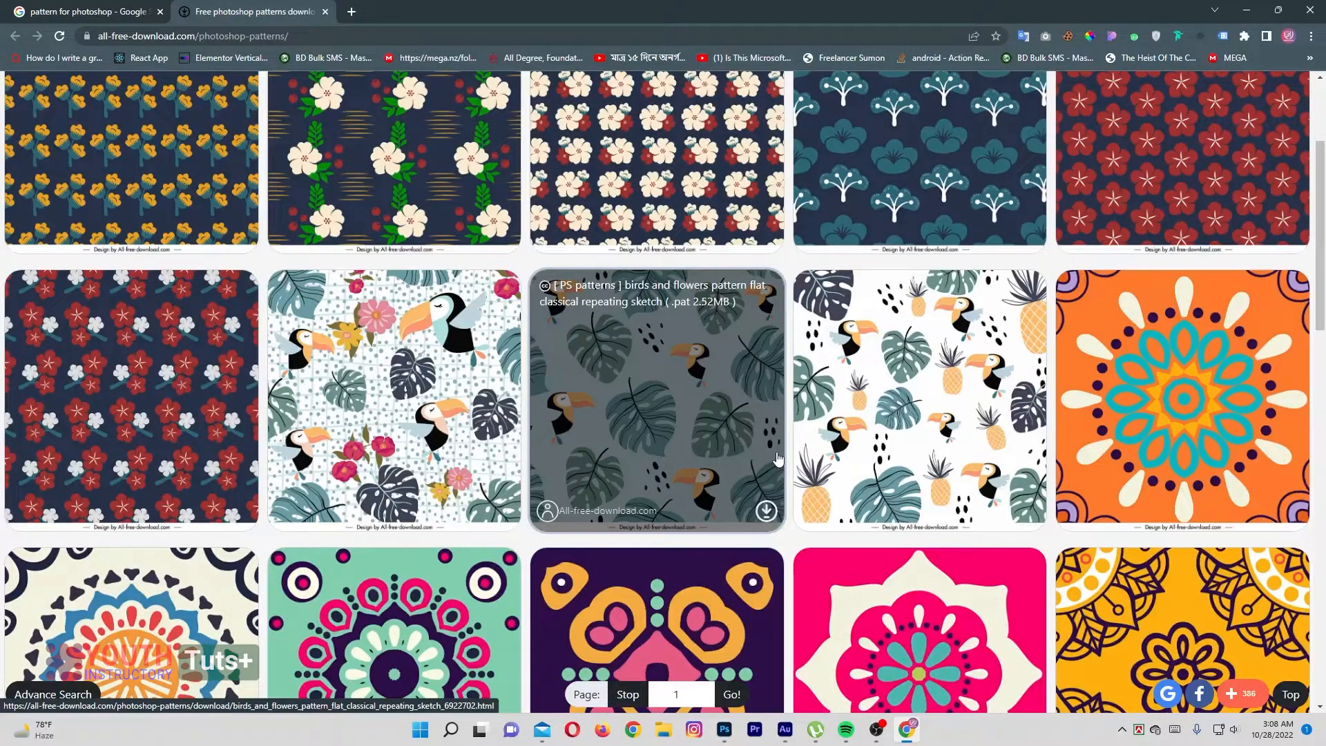
pyautogui.scroll(2, 778, 459)
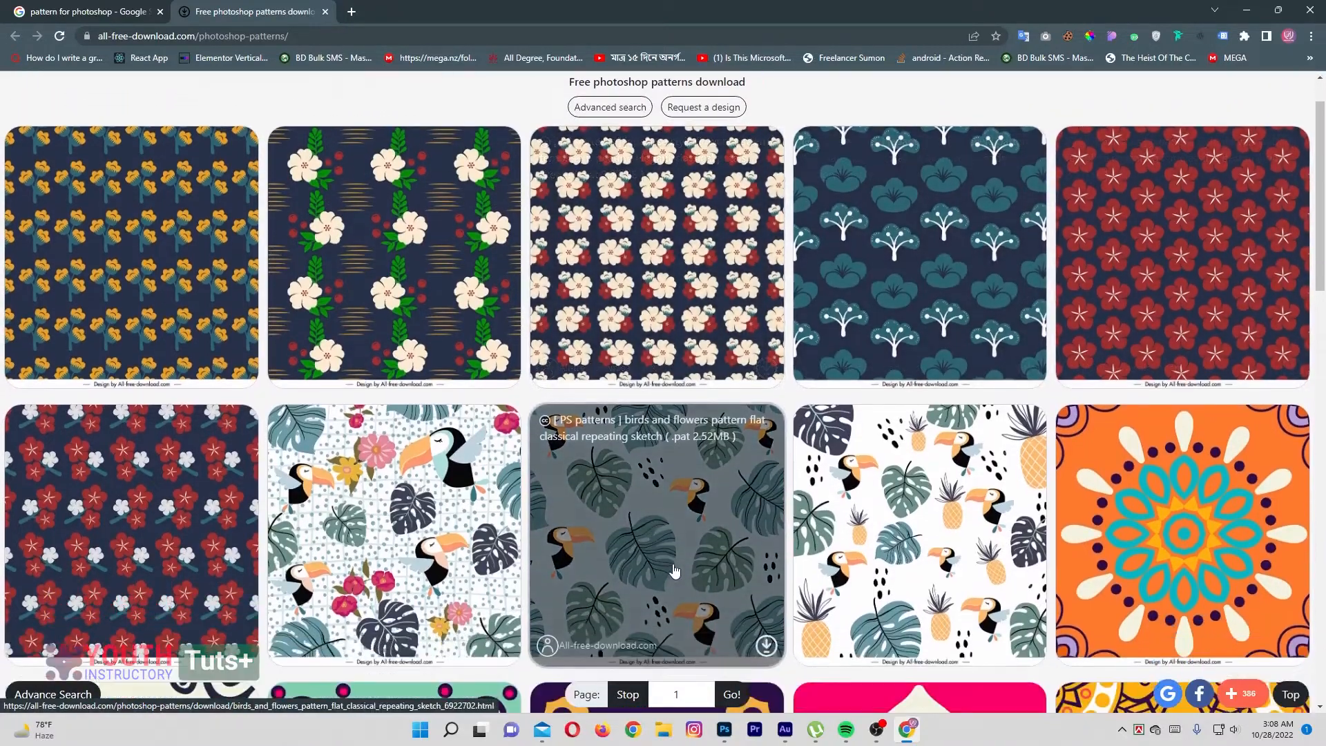
# Open the birds and flowers flat classical repeating sketch pattern and download its ZIP archive to the Desktop
pyautogui.click(674, 569)
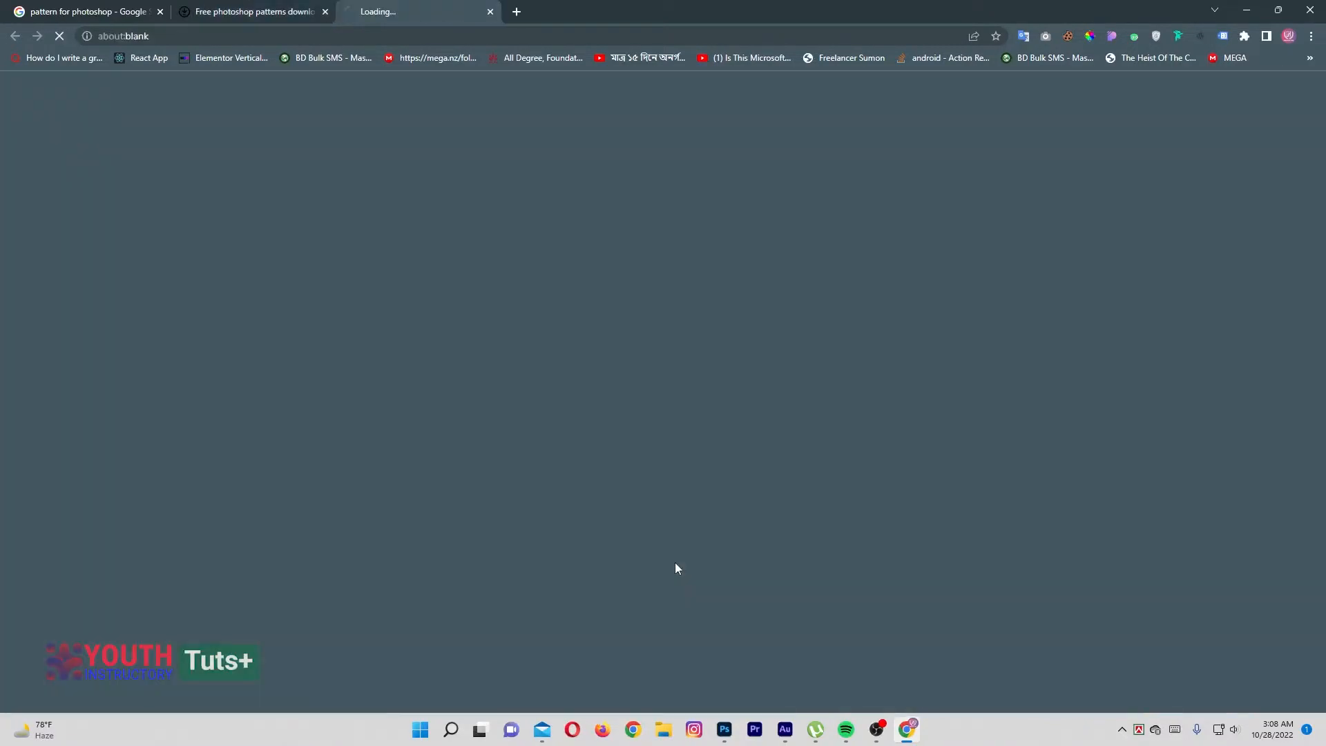
pyautogui.scroll(-8, 634, 408)
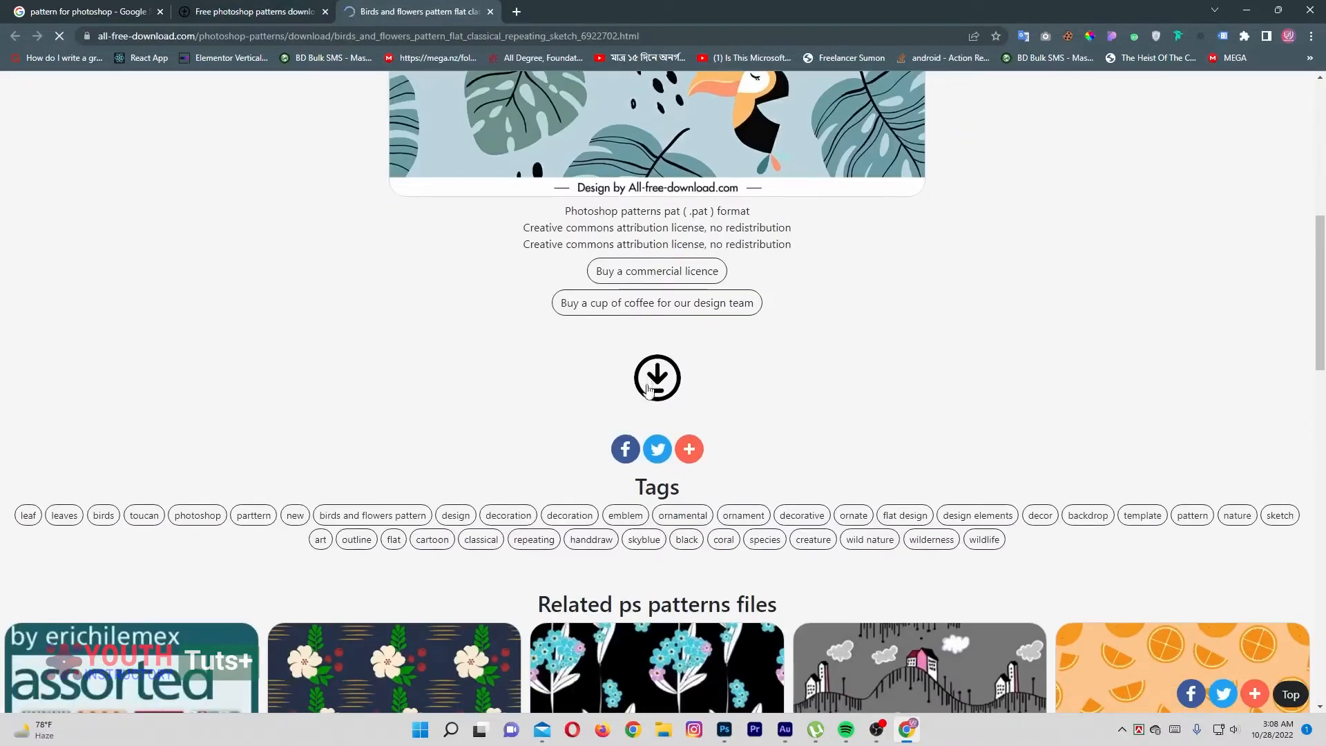
pyautogui.click(649, 390)
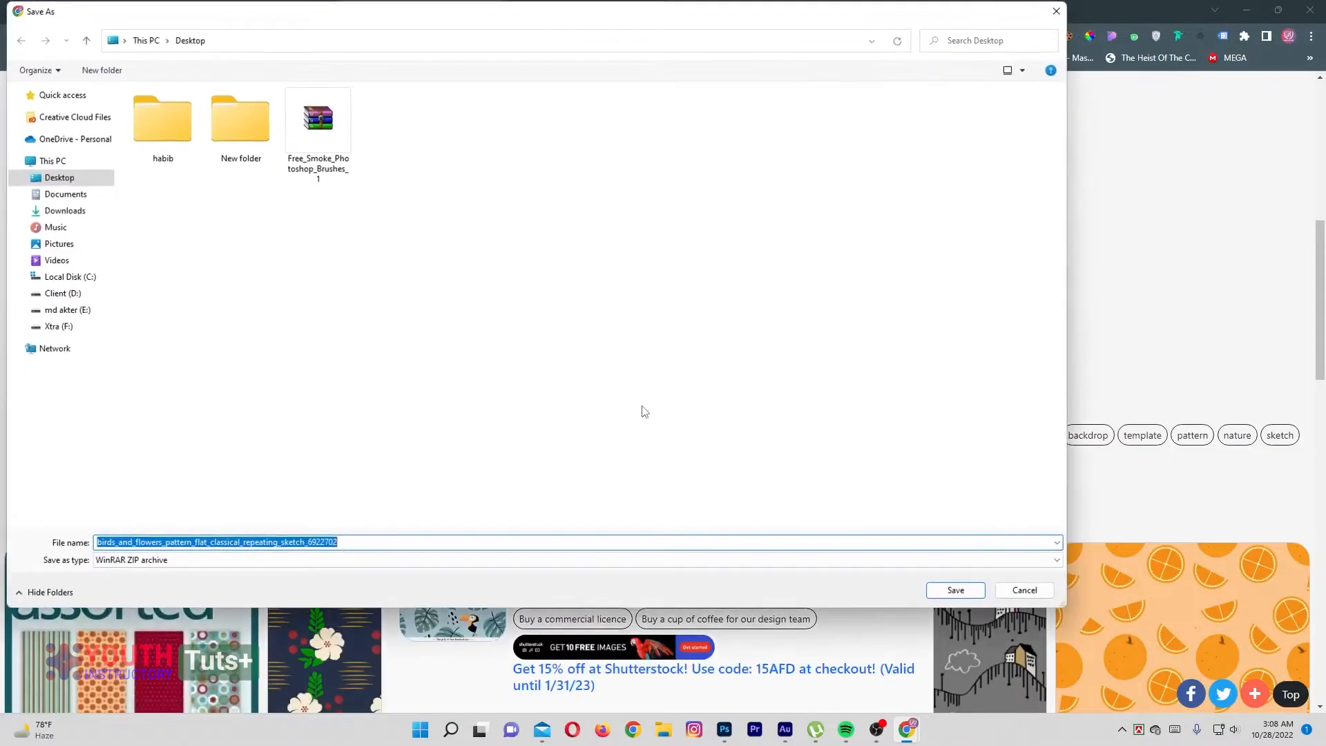
pyautogui.click(950, 592)
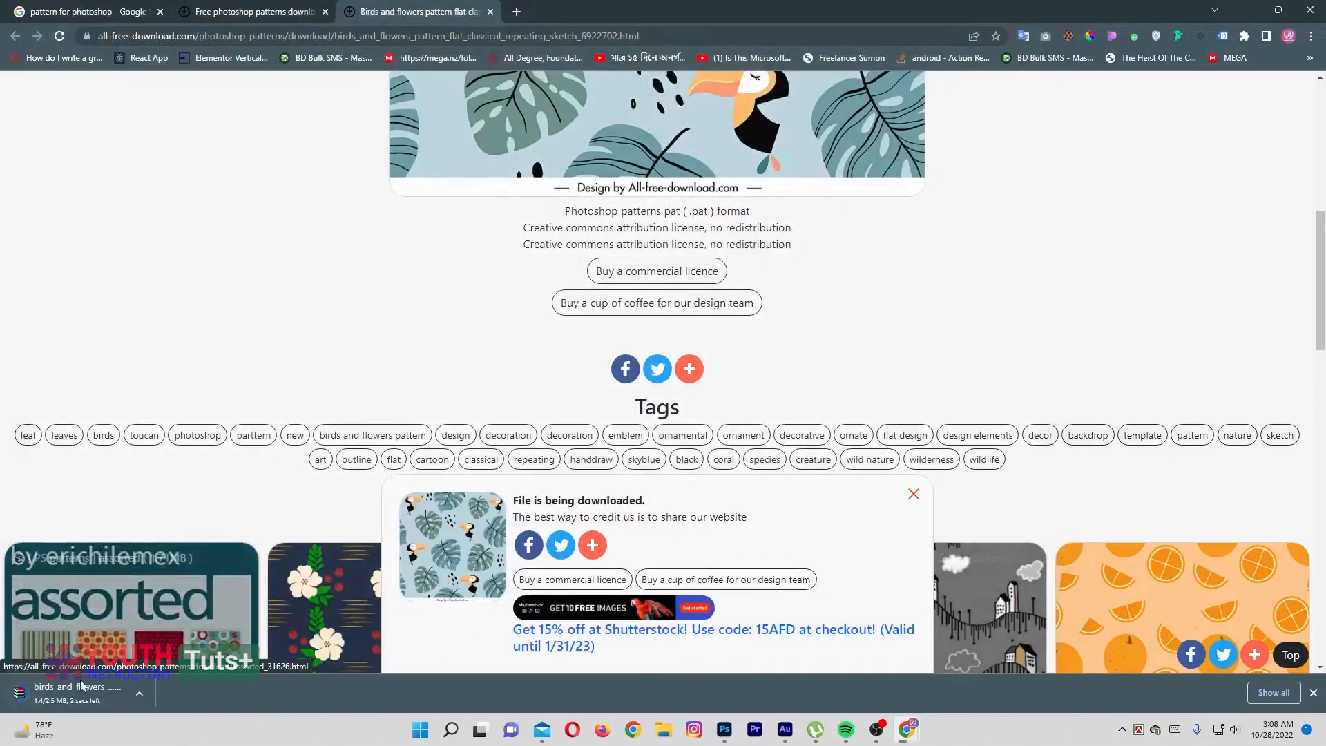
# Show the downloaded birds and flowers archive in its folder and extract its contents directly onto the Desktop
pyautogui.click(146, 693)
pyautogui.click(173, 646)
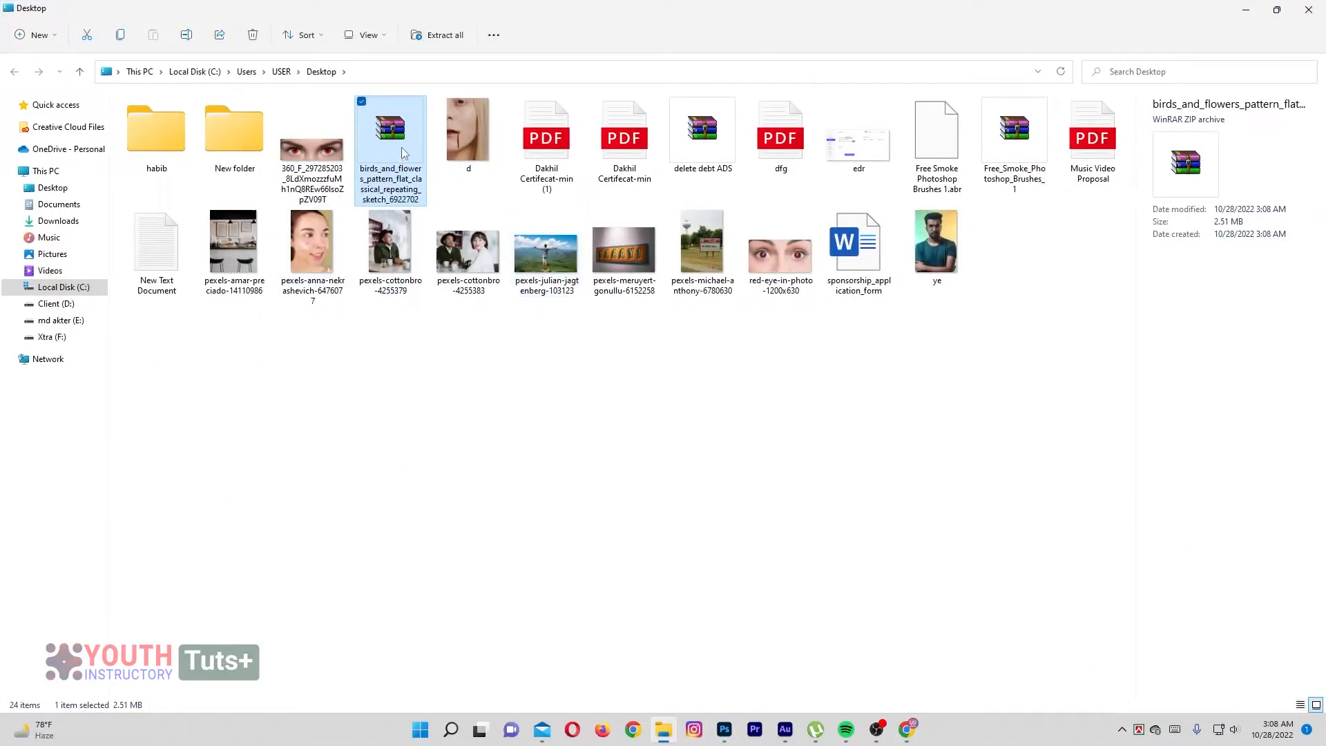
pyautogui.rightClick(404, 152)
pyautogui.click(461, 366)
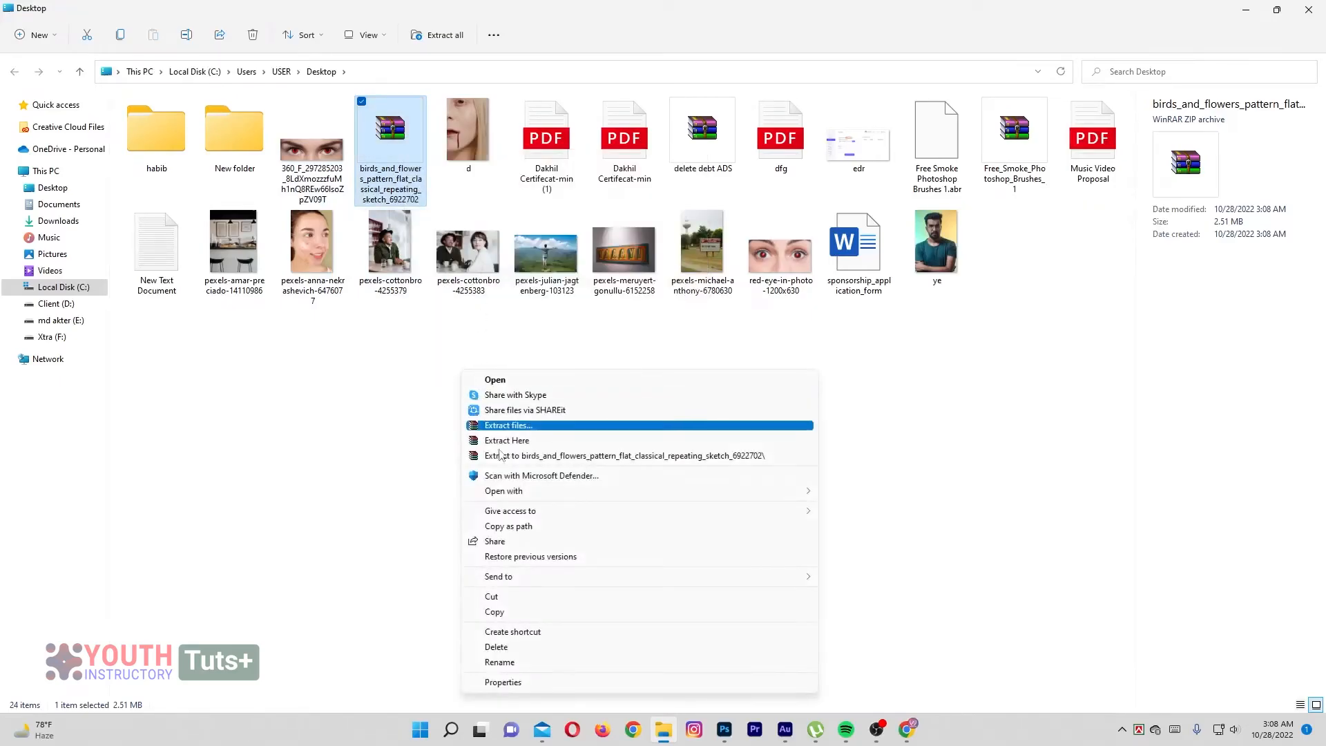
pyautogui.click(494, 441)
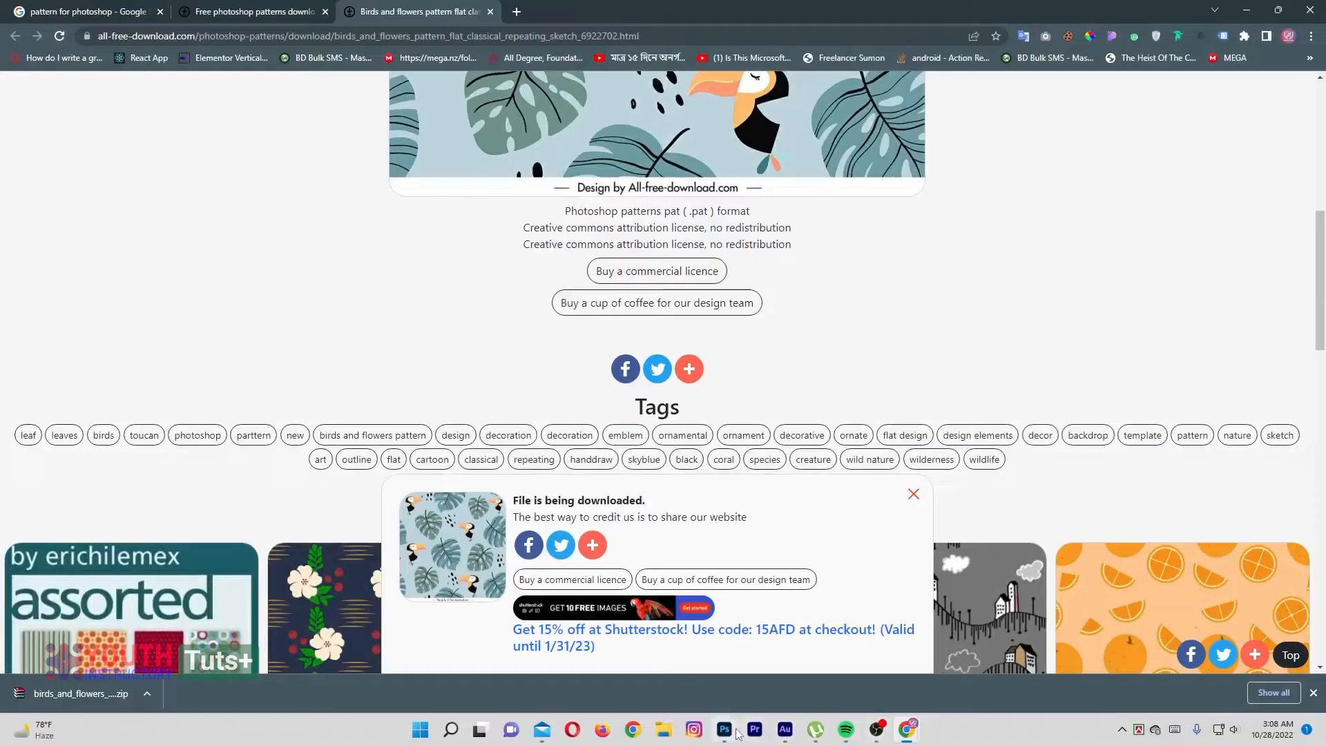
# Switch back to Photoshop and import "birds and flowers pattern 02.pat" from the Desktop into the Pattern Stamp tool's pattern presets
pyautogui.click(727, 731)
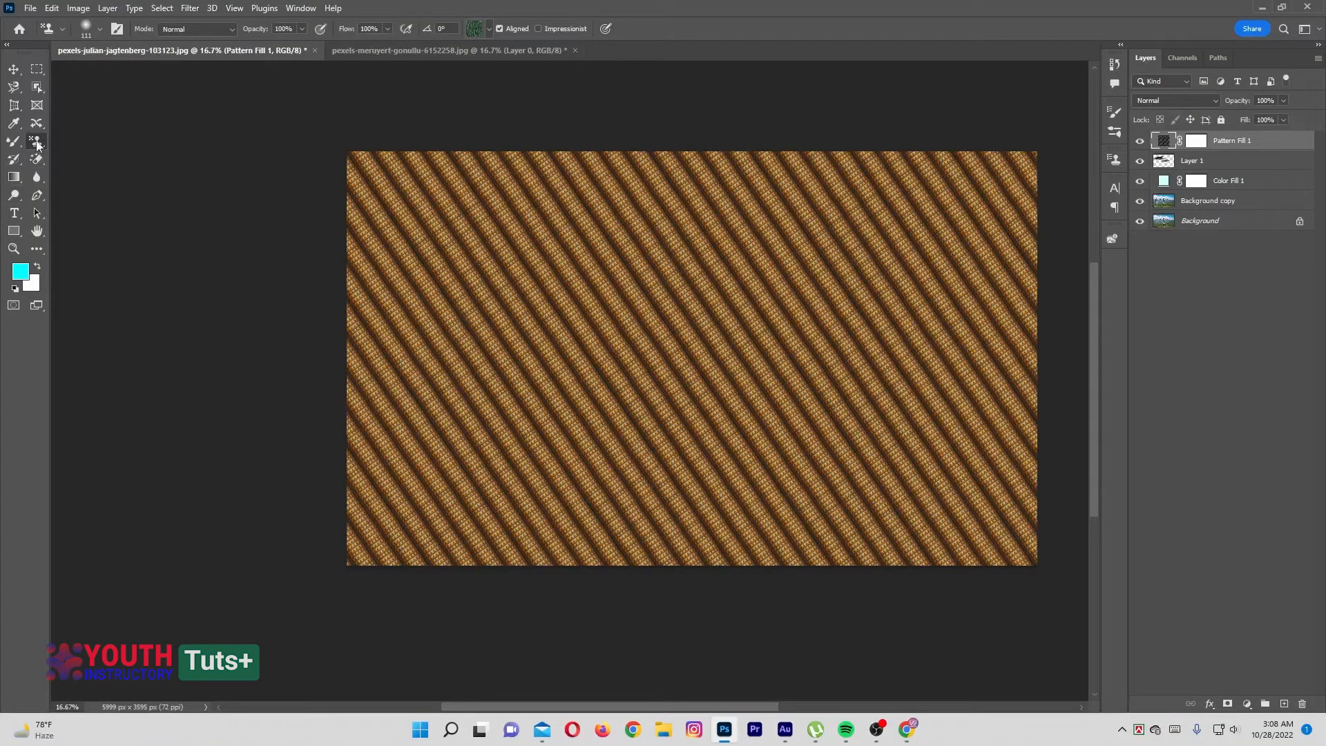
pyautogui.rightClick(38, 143)
pyautogui.click(75, 154)
pyautogui.click(488, 28)
pyautogui.click(553, 73)
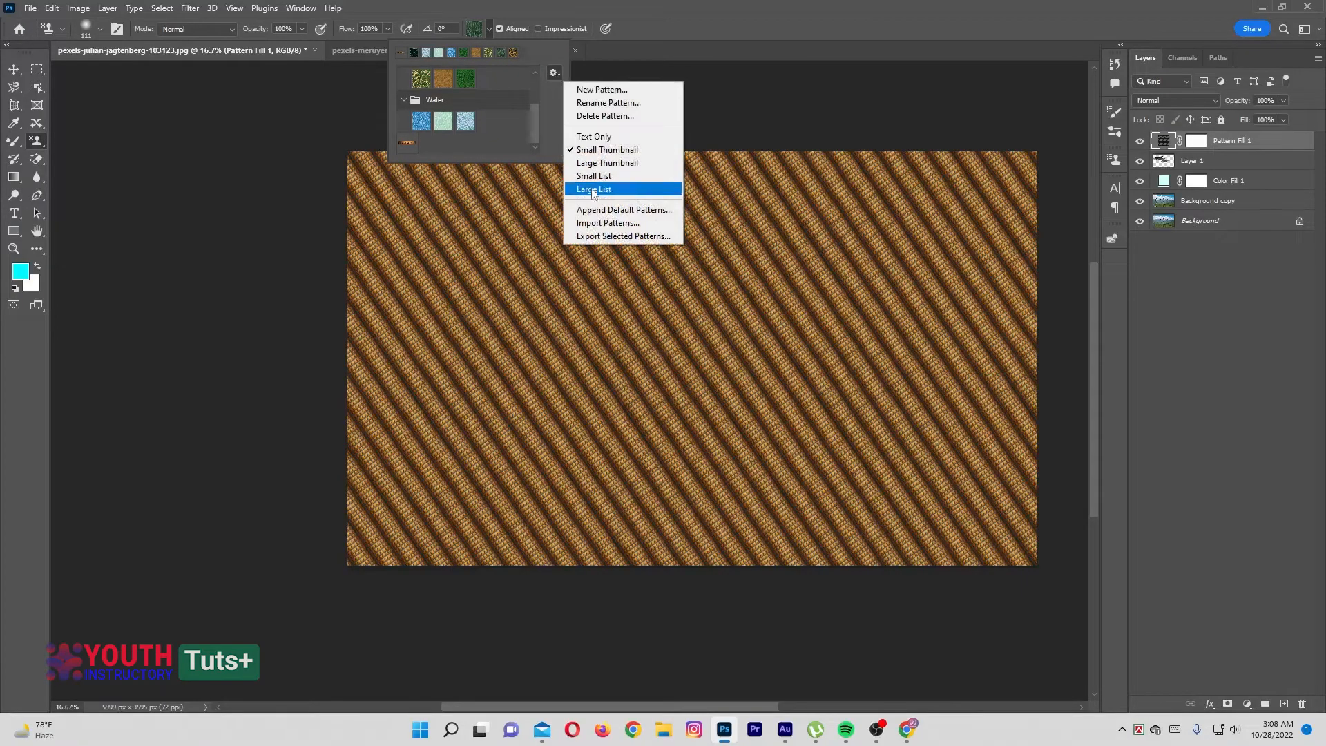
pyautogui.click(652, 228)
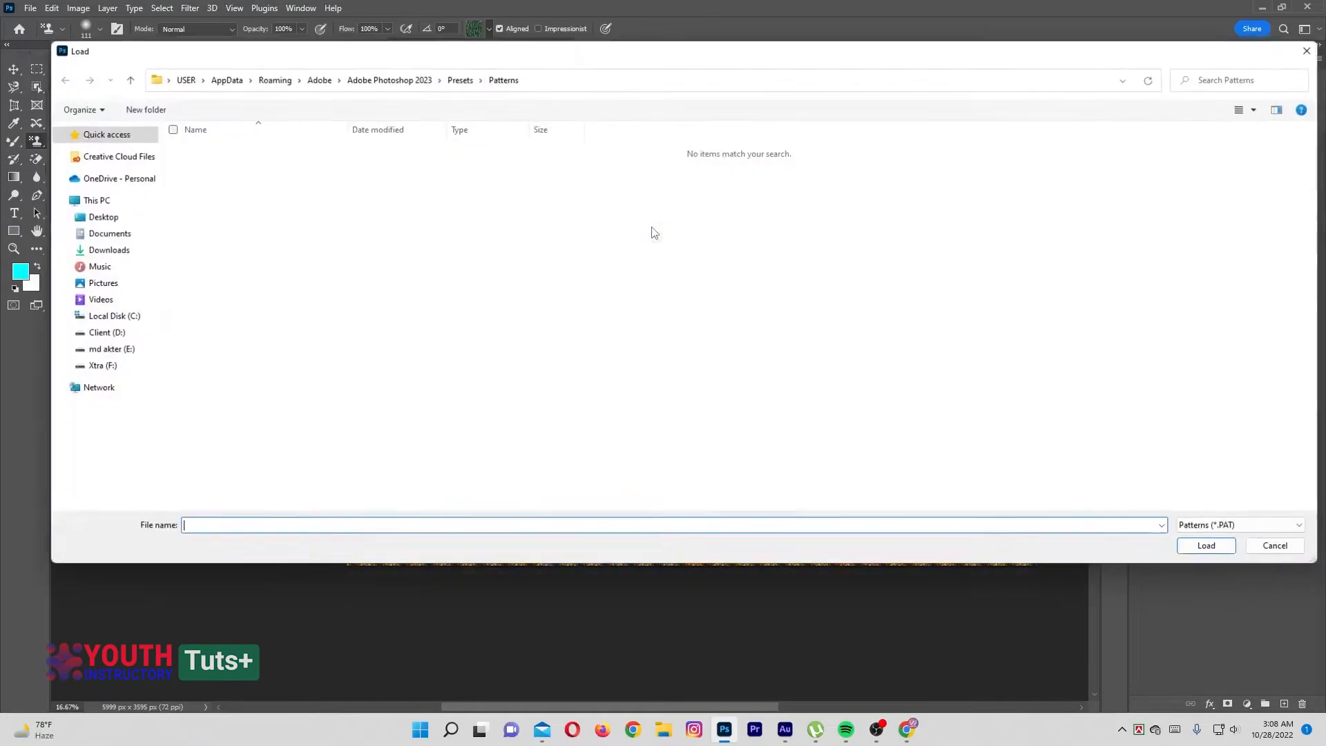
pyautogui.click(97, 218)
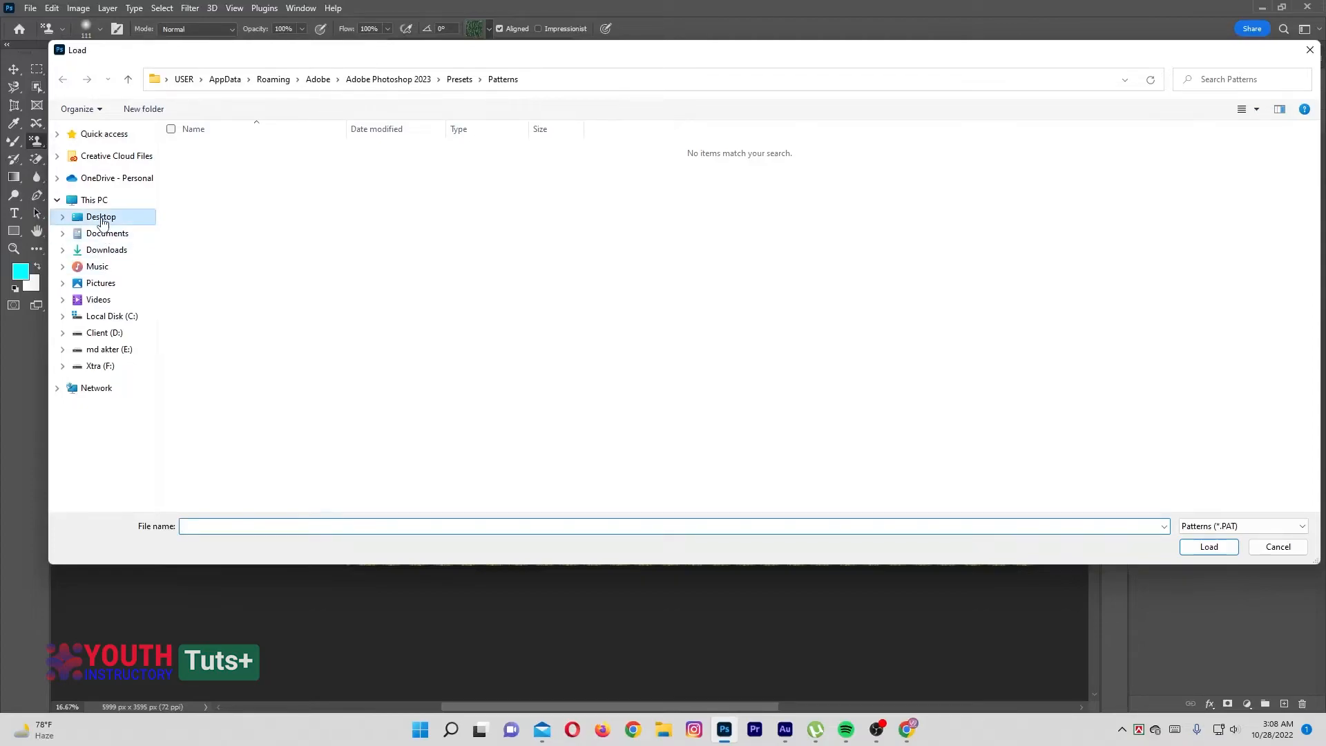
pyautogui.click(347, 213)
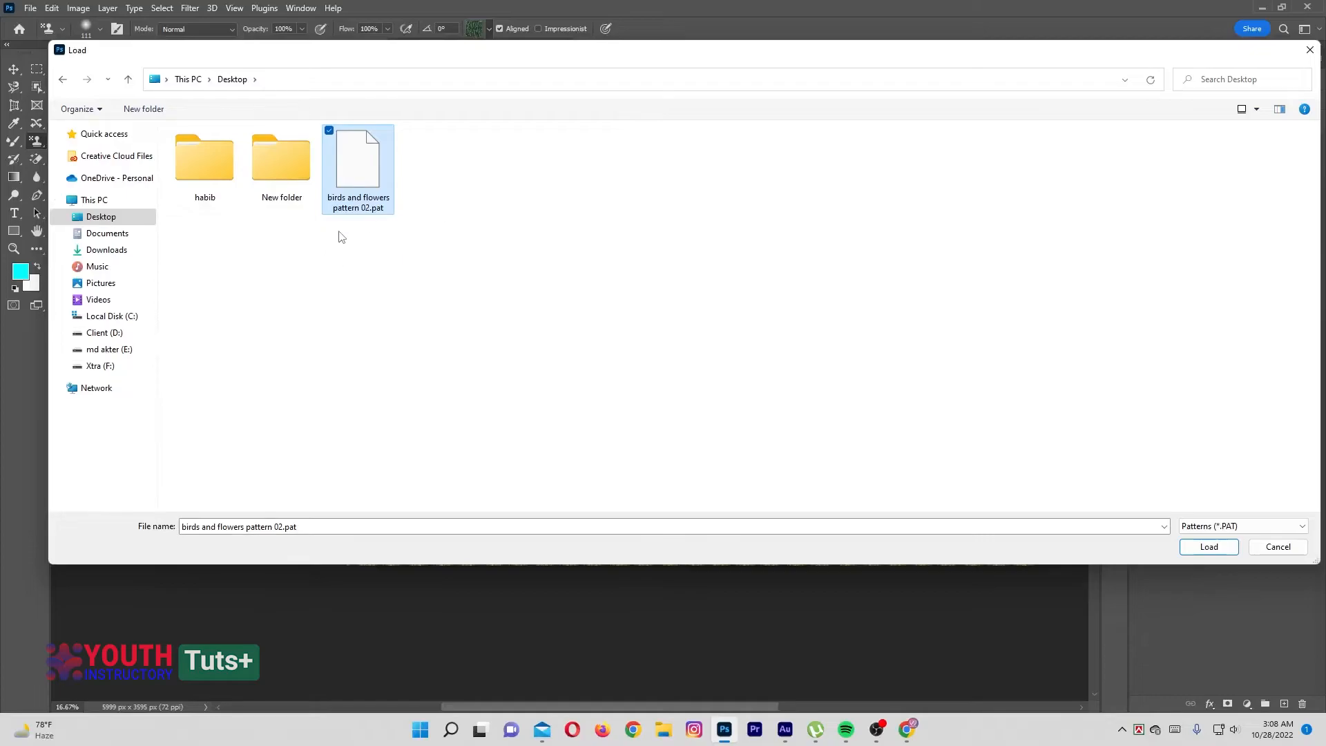
pyautogui.click(1209, 547)
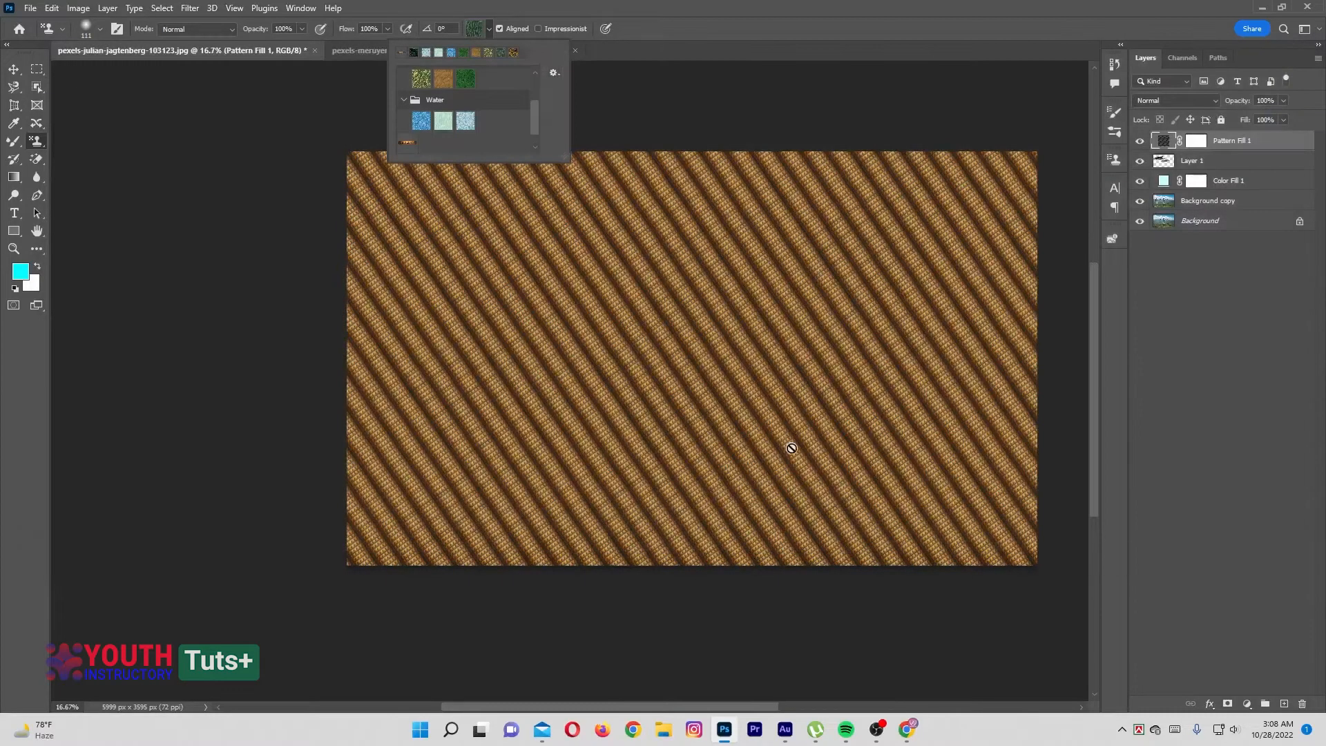
pyautogui.click(1176, 141)
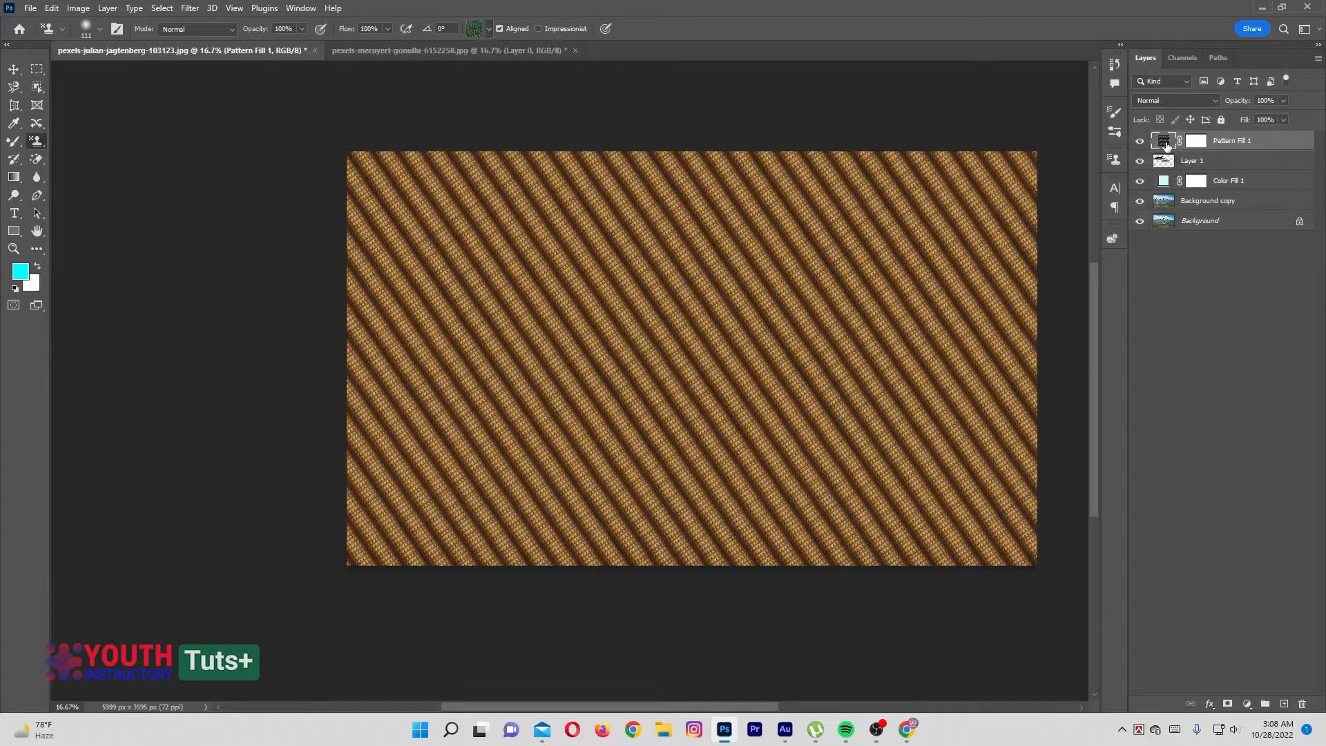
pyautogui.click(1254, 702)
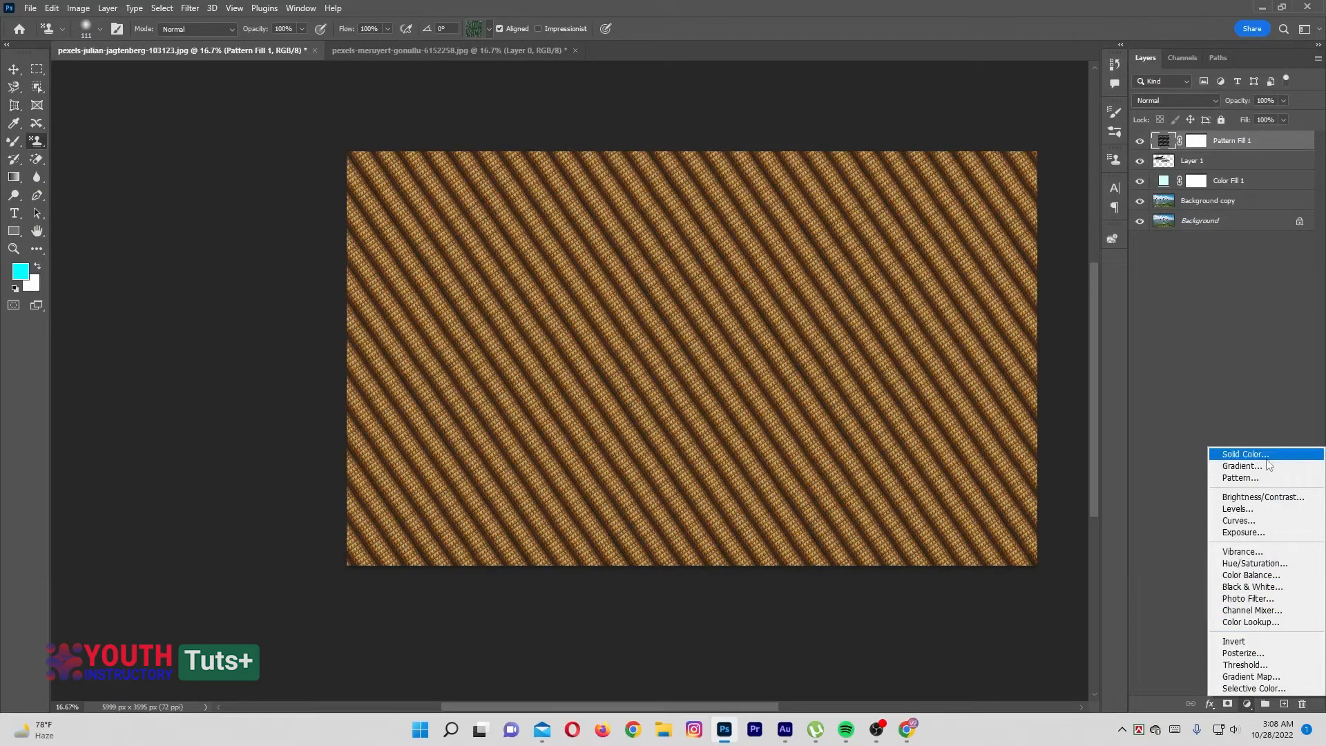
pyautogui.click(1224, 275)
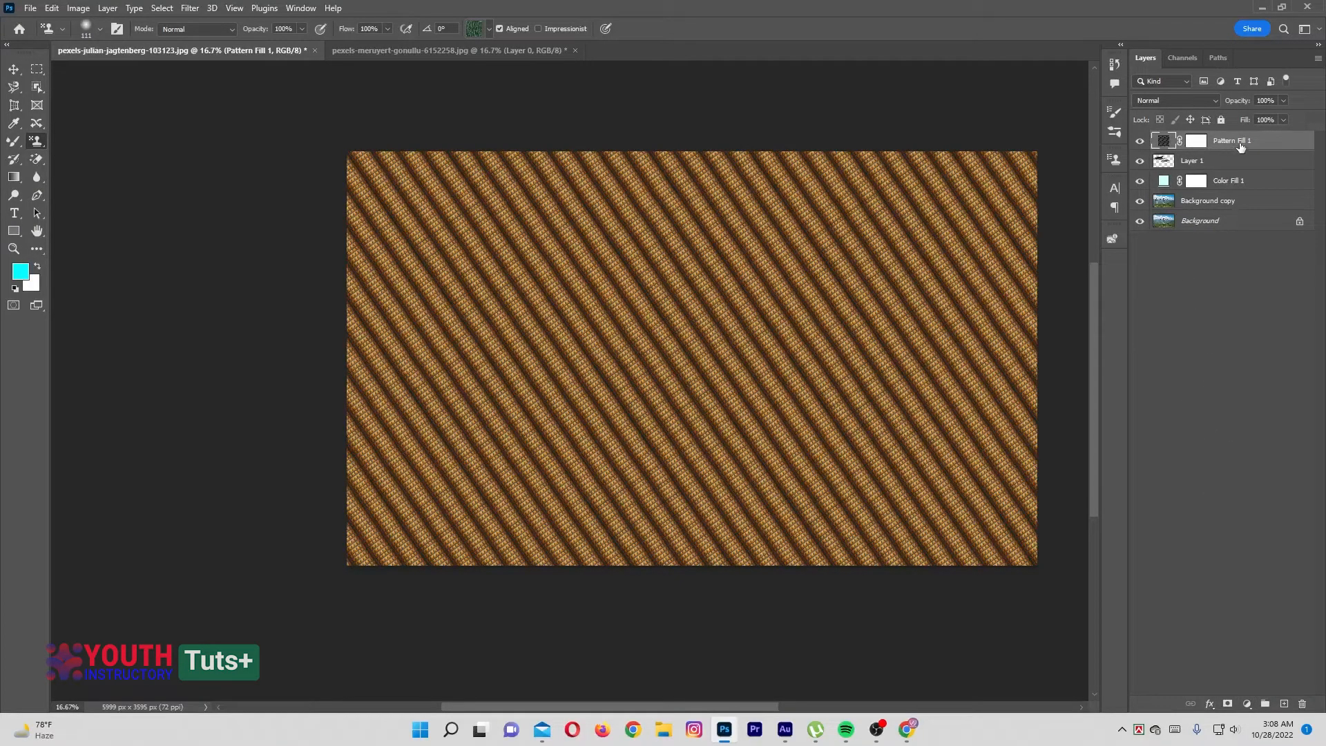
# Replace the pattern in the Pattern Fill 1 layer with the imported pattern from the "birds and flowers pattern 02" group
pyautogui.doubleClick(1163, 141)
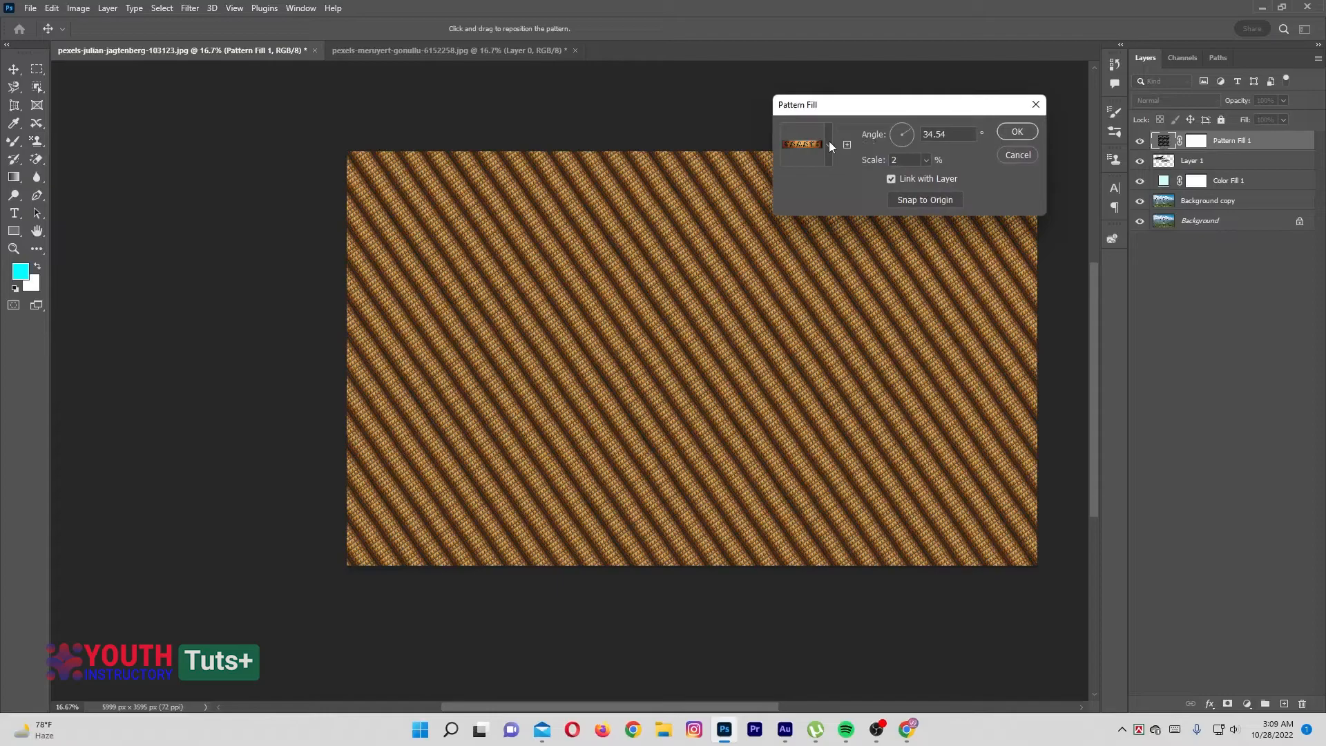
pyautogui.moveTo(840, 106); pyautogui.dragTo(873, 99)
pyautogui.click(860, 137)
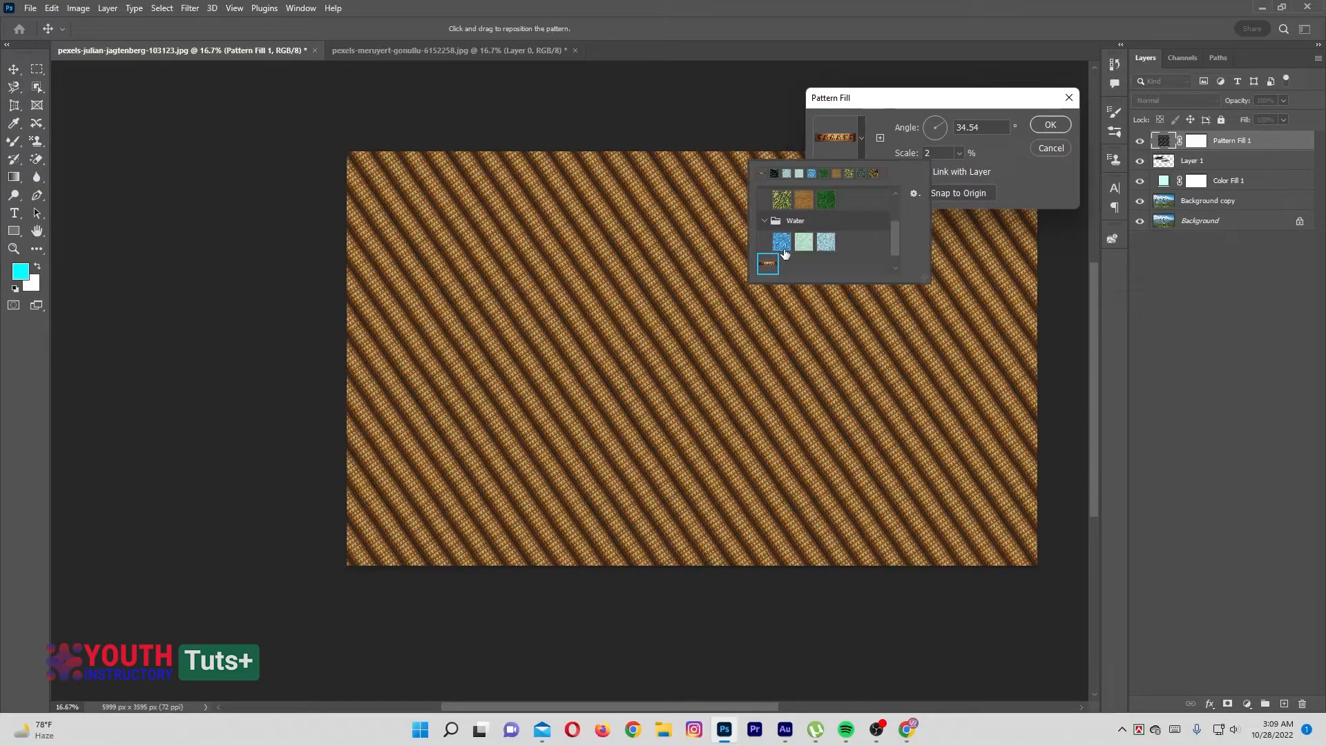
pyautogui.click(766, 222)
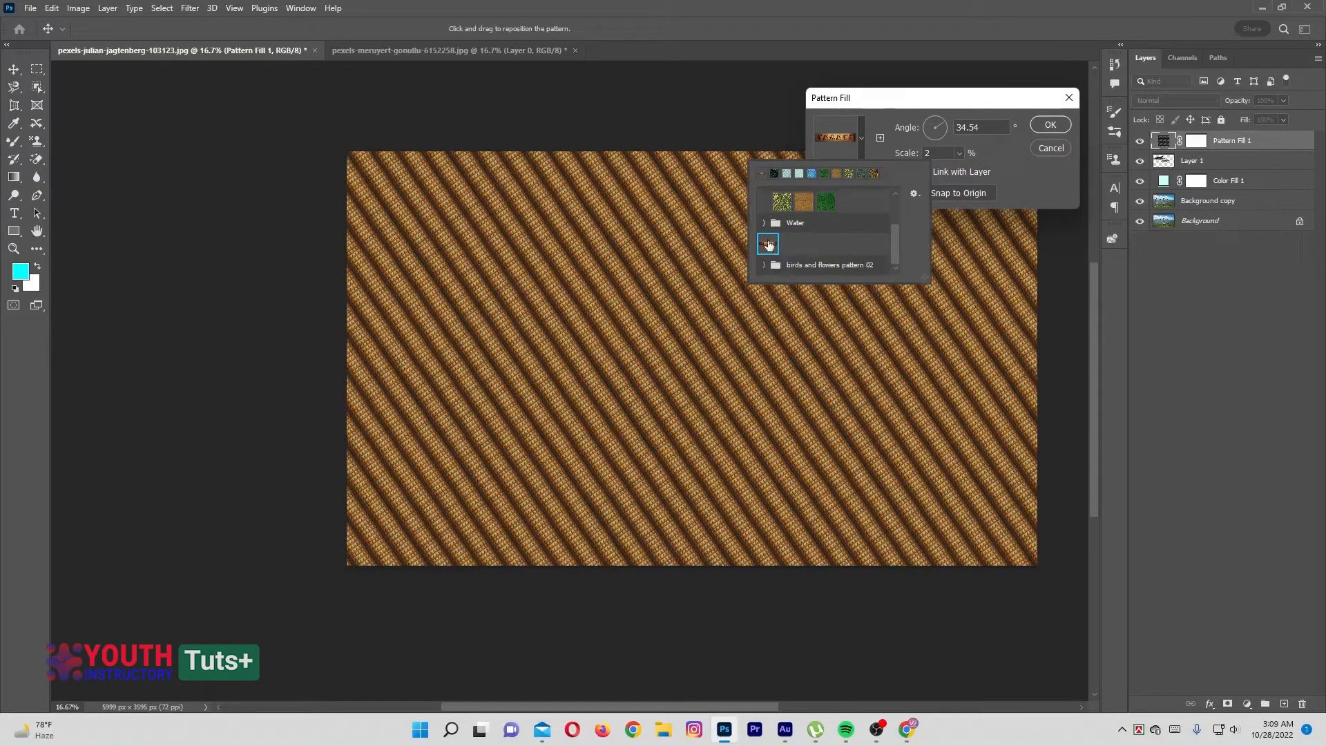
pyautogui.click(764, 265)
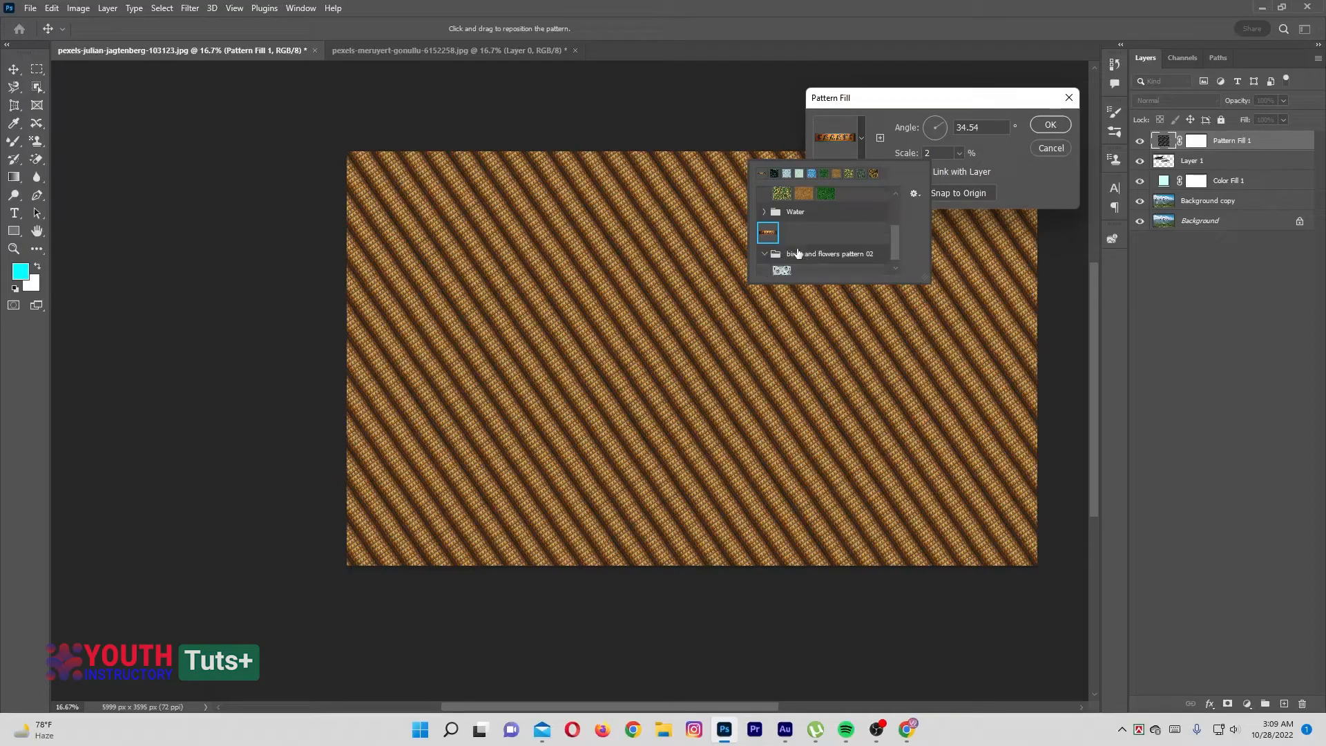
pyautogui.click(782, 263)
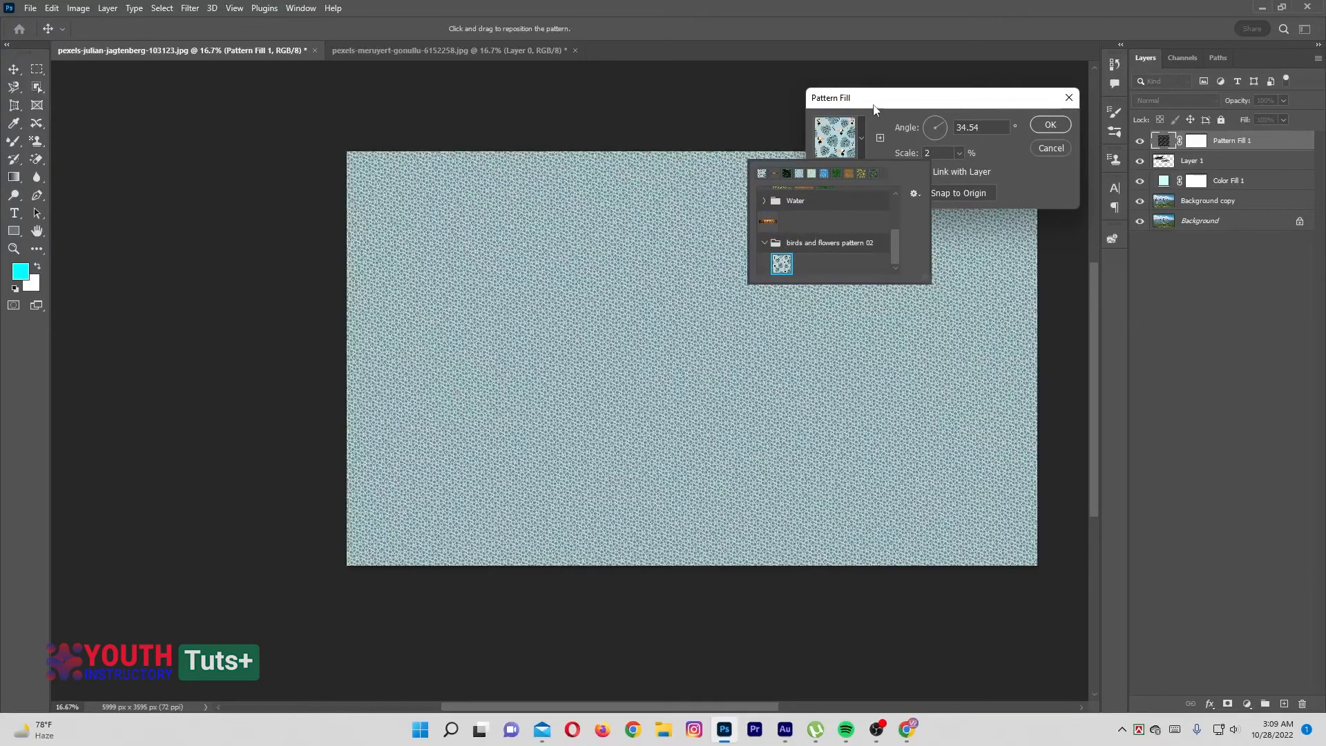
pyautogui.click(656, 228)
# Set the pattern fill's scale to 20%, try slightly larger scales, and apply the fill at 20%
pyautogui.click(946, 151)
pyautogui.write('20')
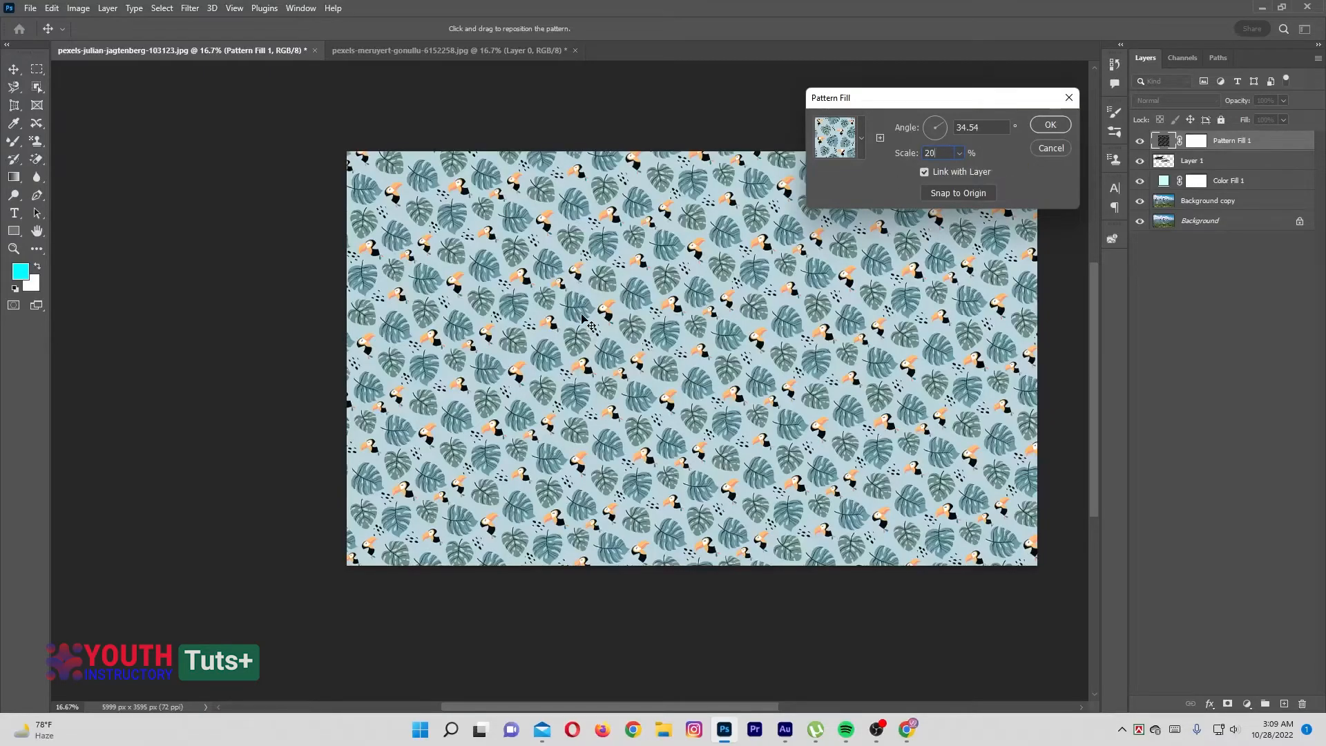
pyautogui.click(931, 152)
pyautogui.press('Up')
pyautogui.press('Up')
pyautogui.press('Up')
pyautogui.press('Up')
pyautogui.press('Up')
pyautogui.press('Up')
pyautogui.press('Up')
pyautogui.press('Up')
pyautogui.press('Down')
pyautogui.press('Down')
pyautogui.press('Down')
pyautogui.press('Down')
pyautogui.press('Down')
pyautogui.press('Down')
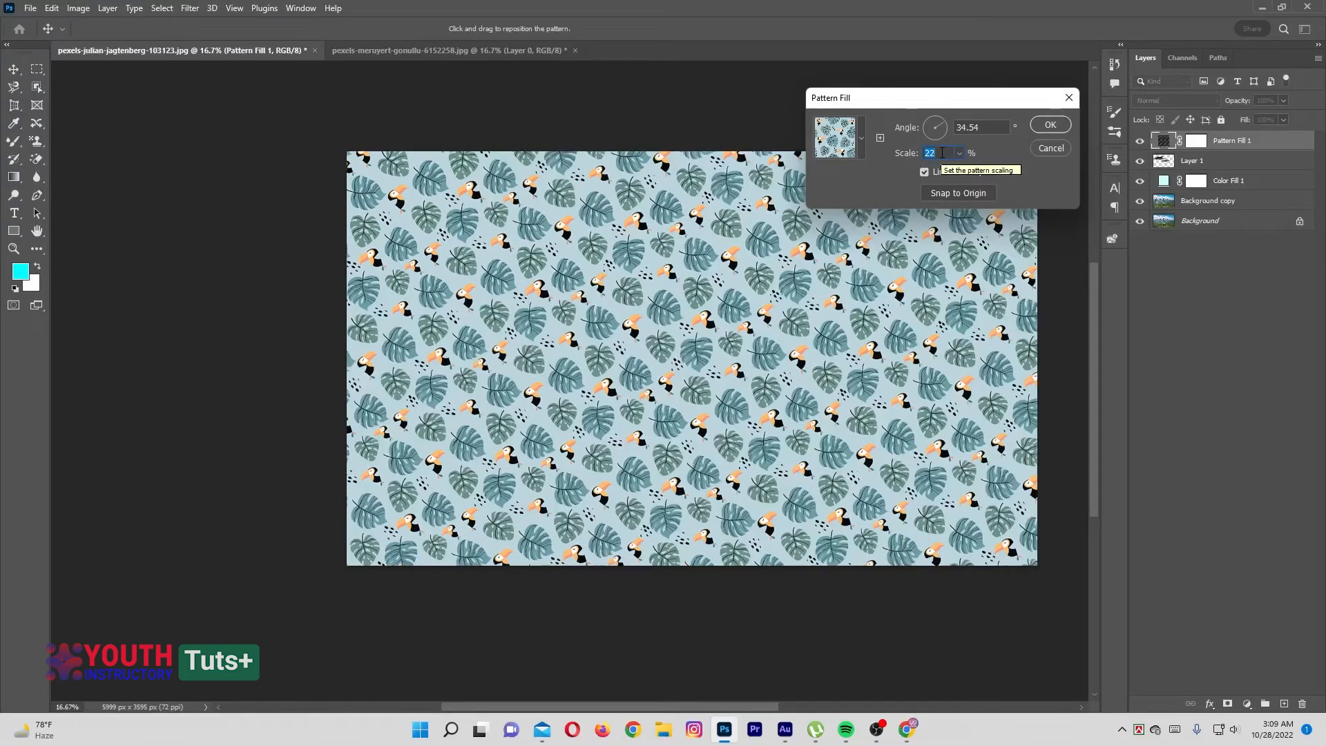
pyautogui.press('Down')
pyautogui.press('Down')
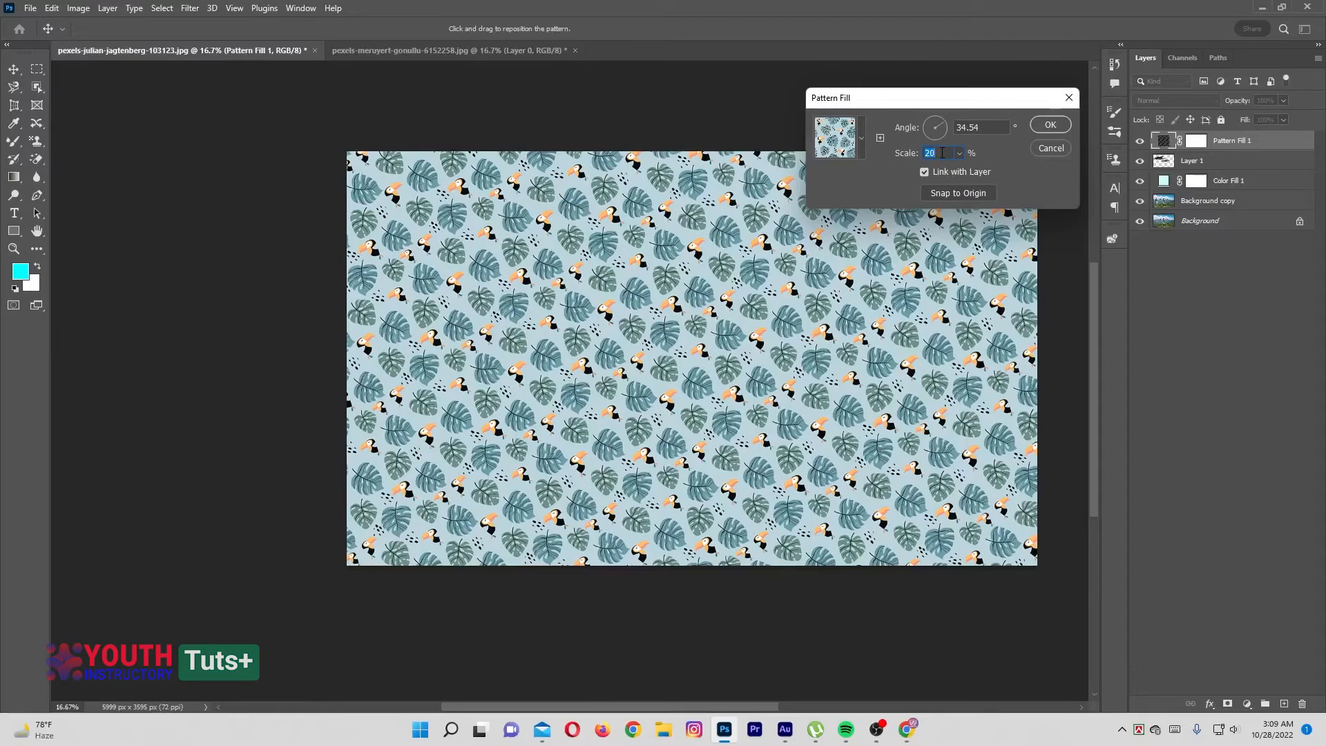
pyautogui.click(1049, 125)
# Show the available stamp tools, Clone Stamp and Pattern Stamp
pyautogui.rightClick(42, 142)
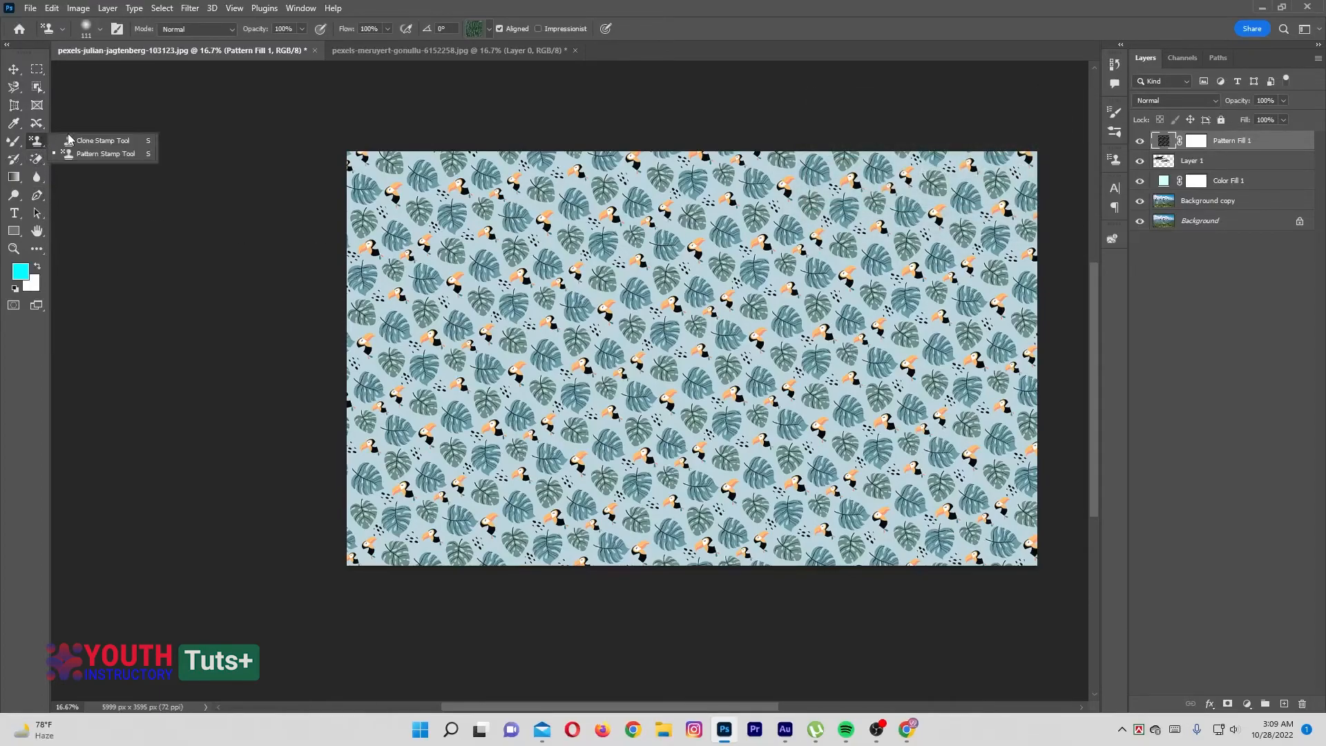